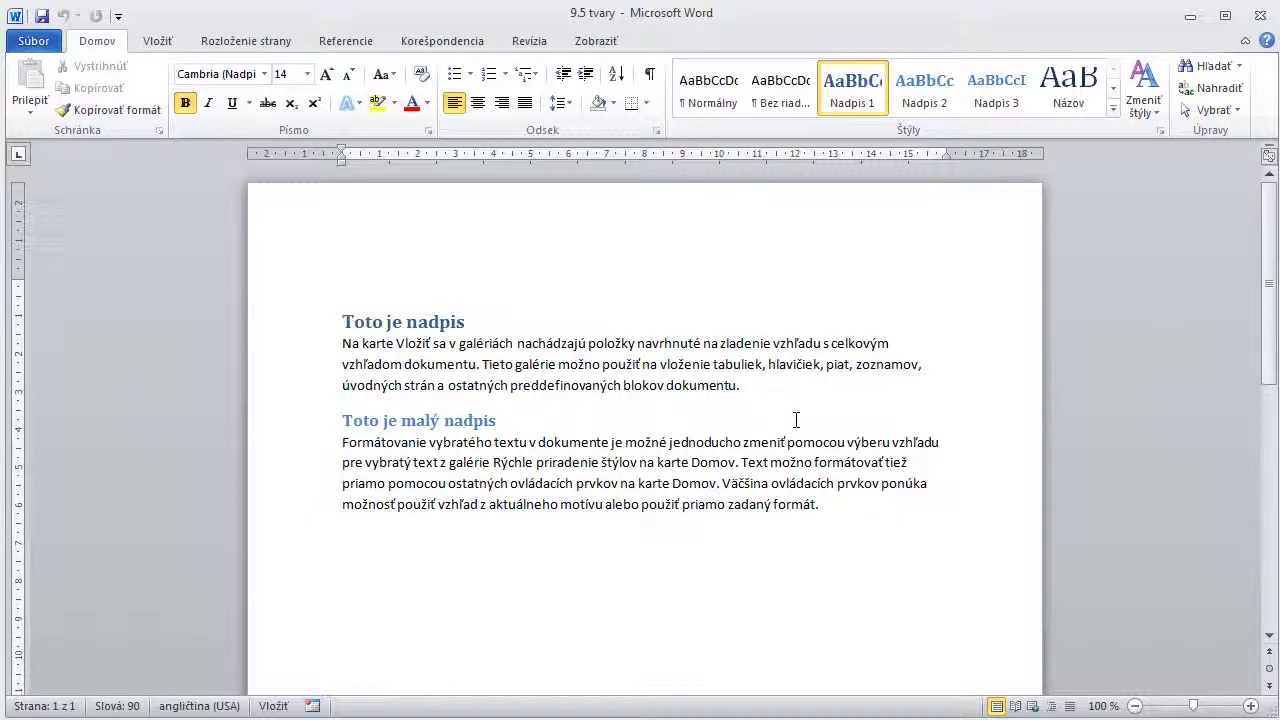
# Put the cursor at the end of the first paragraph and switch to the Vložiť (Insert) ribbon
pyautogui.click(750, 386)
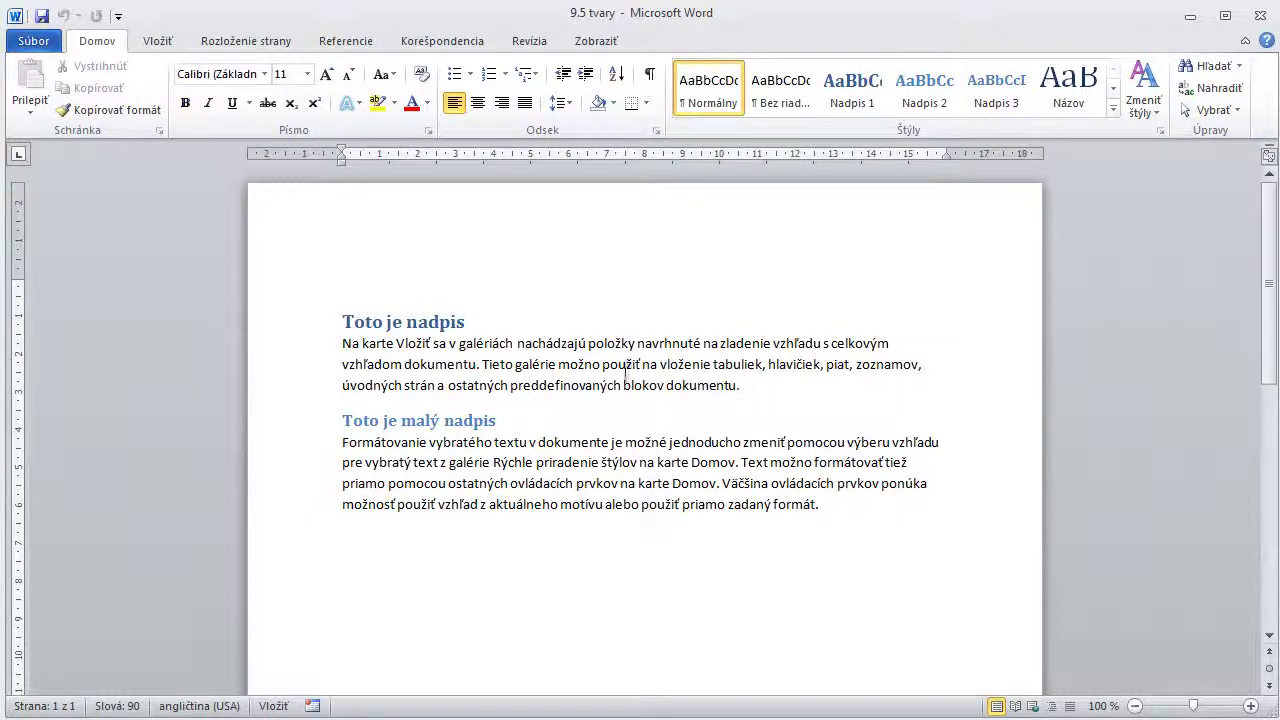
pyautogui.click(157, 44)
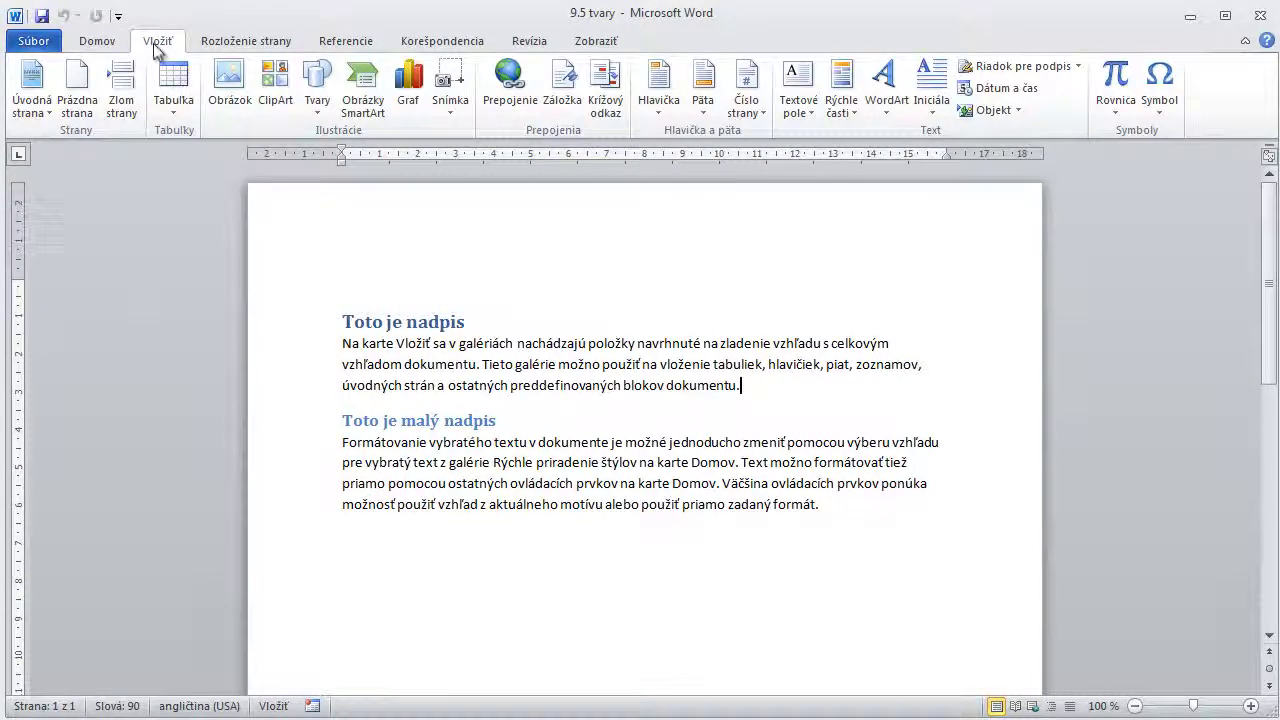
# Insert a new drawing canvas (Tvary > Nové kresliace plátno) and shrink it to 5.61 × 9.62 cm
pyautogui.click(316, 112)
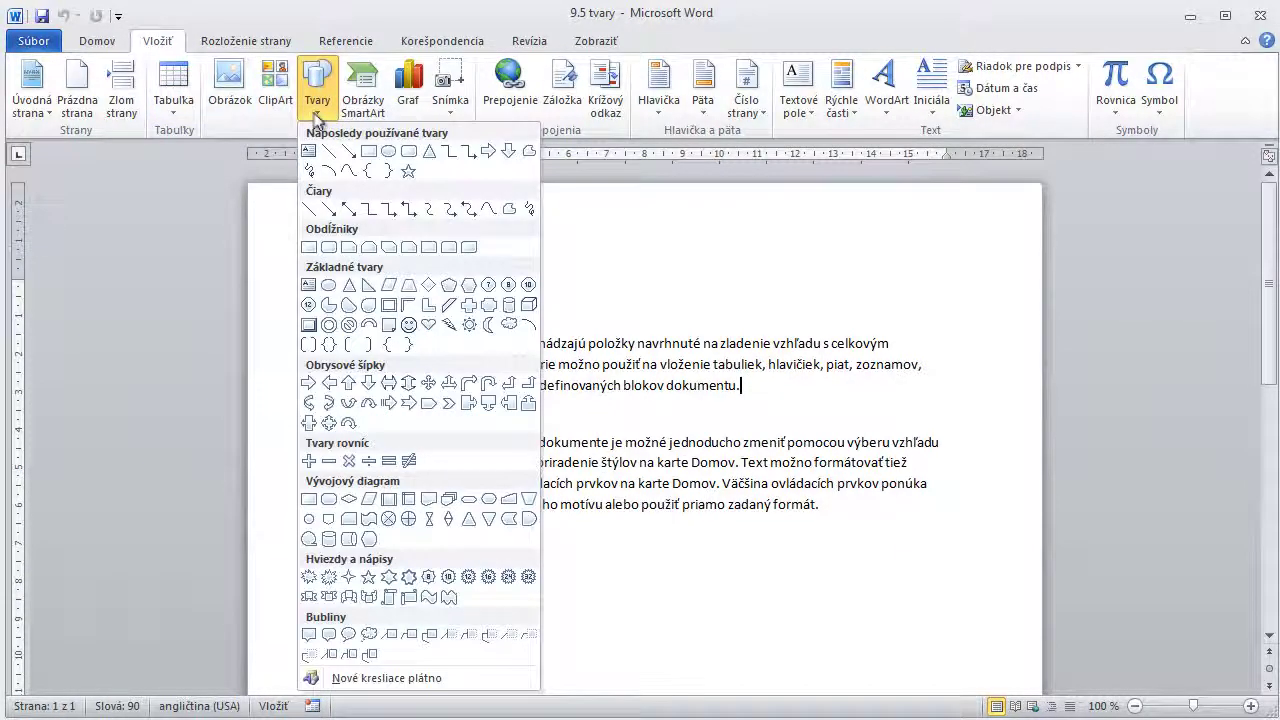
pyautogui.click(368, 679)
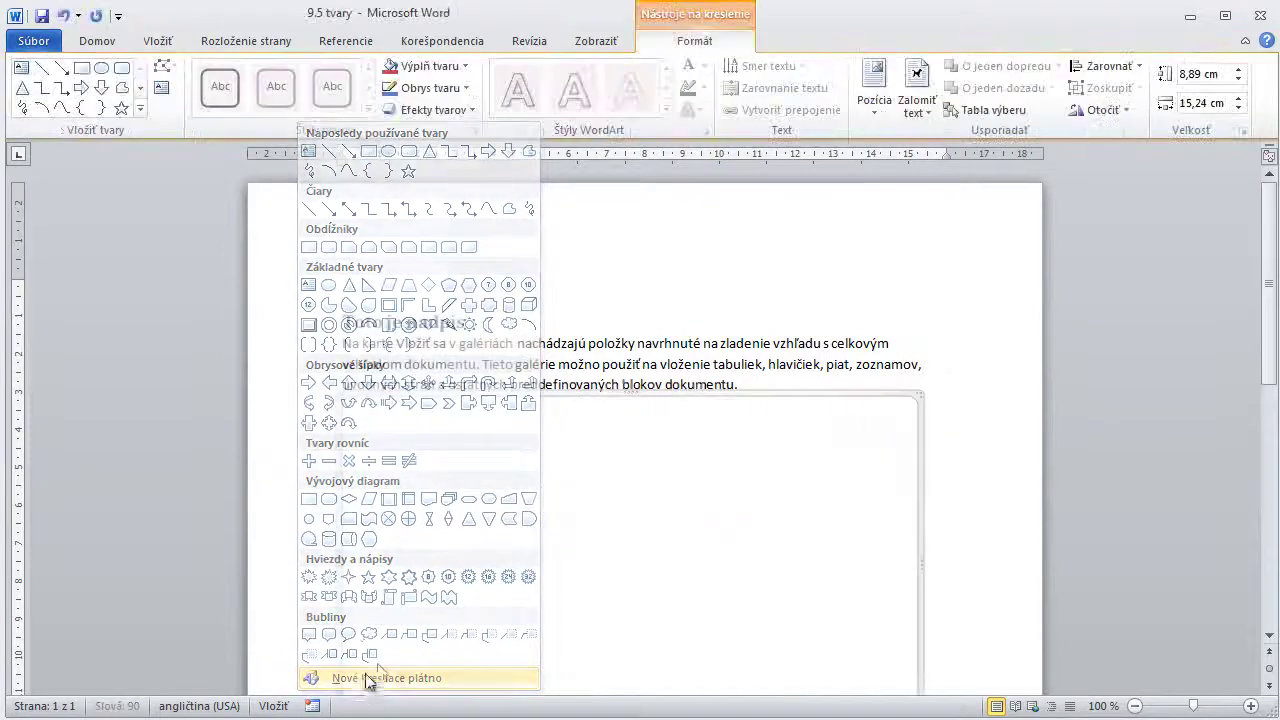
pyautogui.scroll(-3, 494, 463)
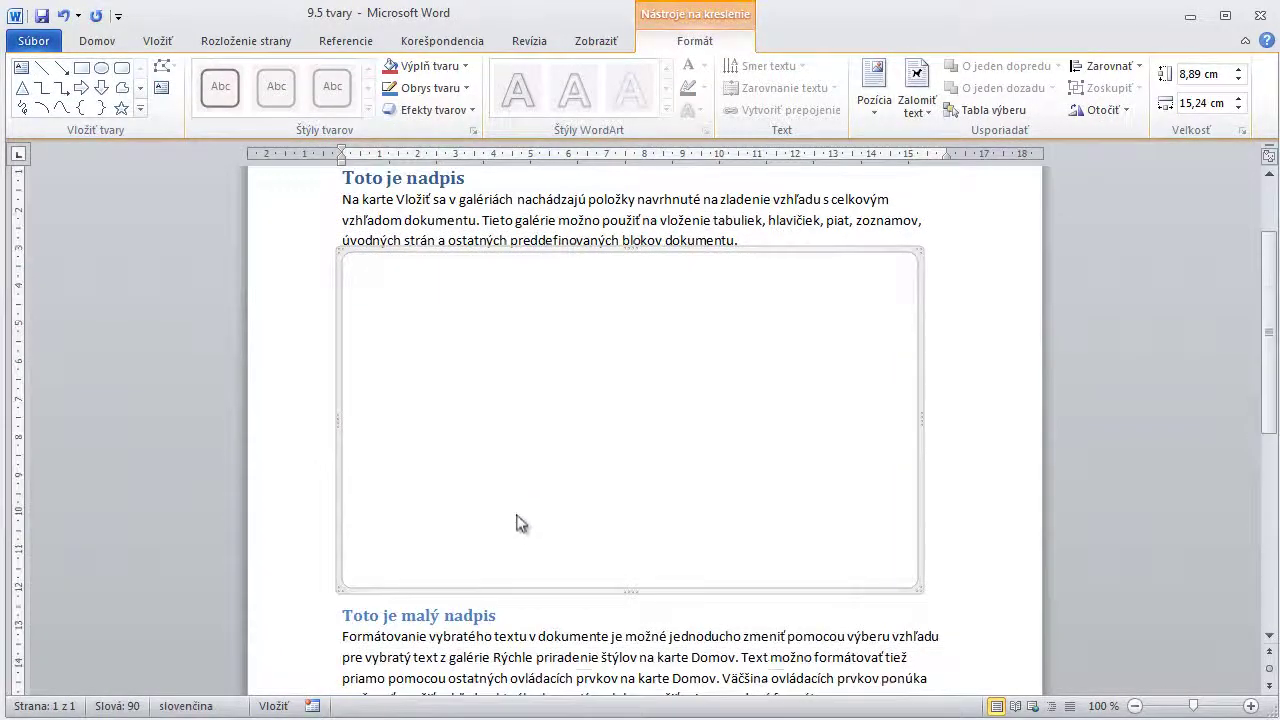
pyautogui.click(494, 218)
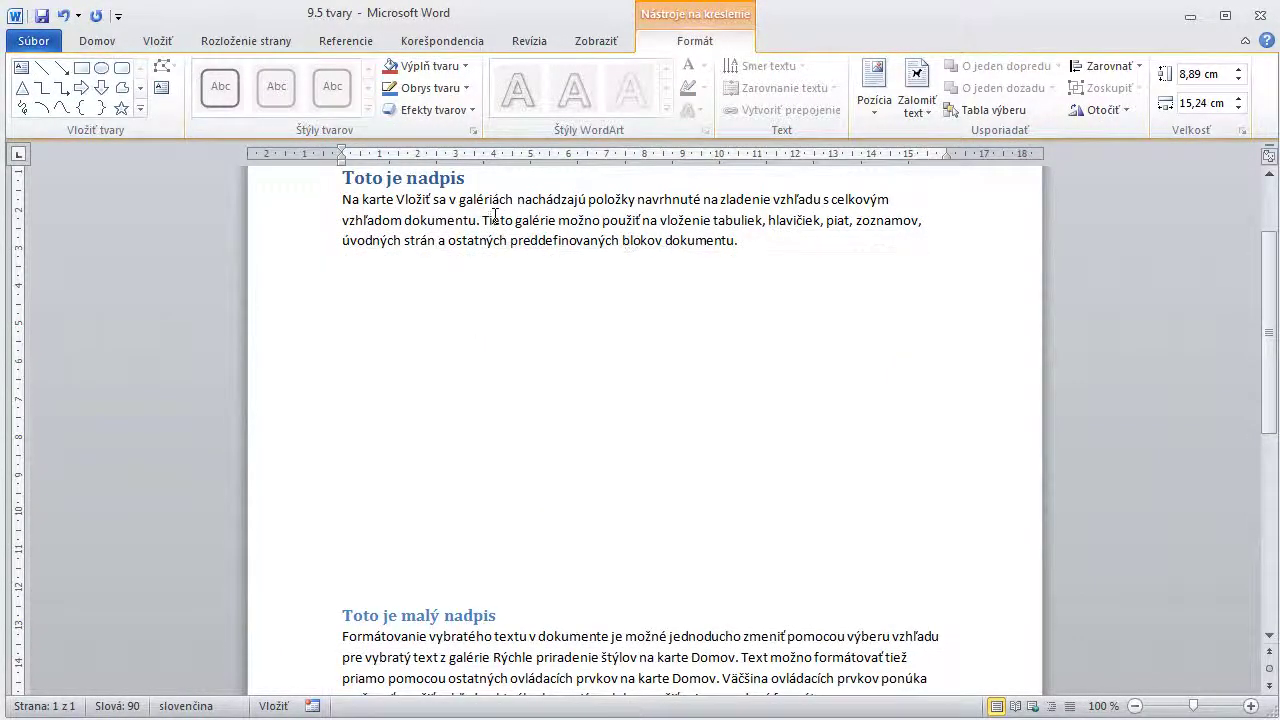
pyautogui.click(527, 443)
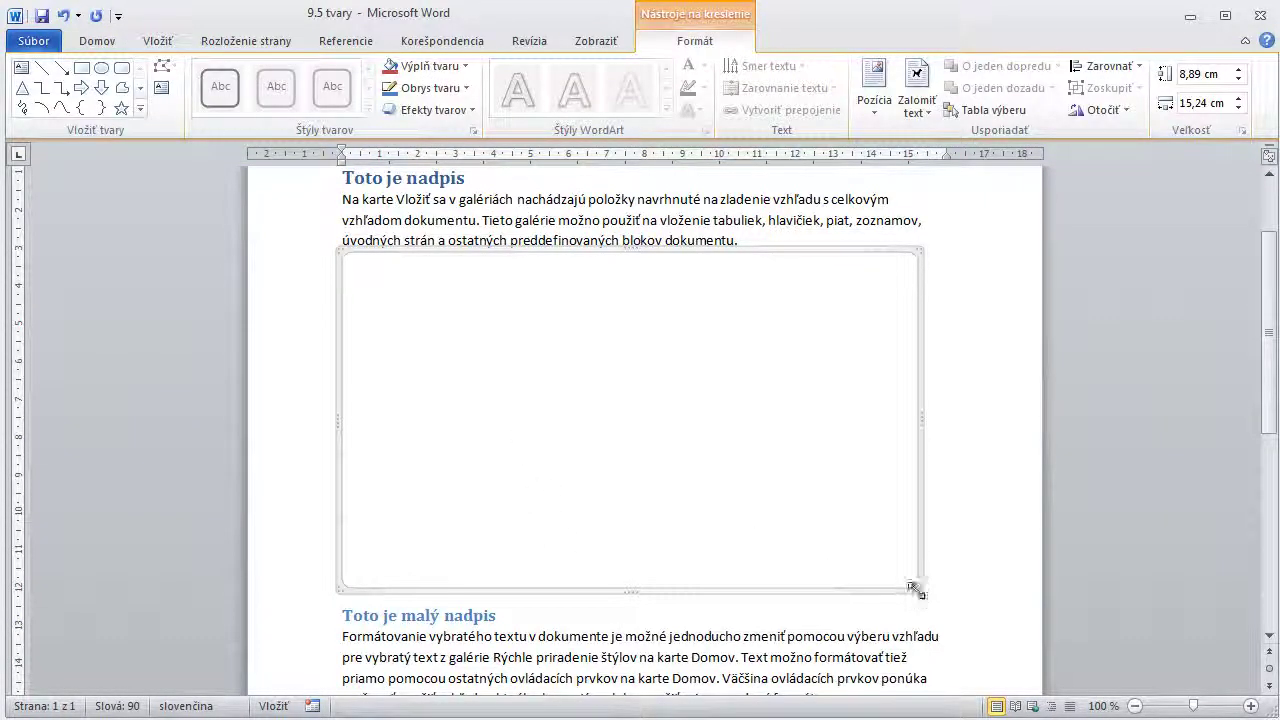
pyautogui.moveTo(912, 588); pyautogui.dragTo(708, 467)
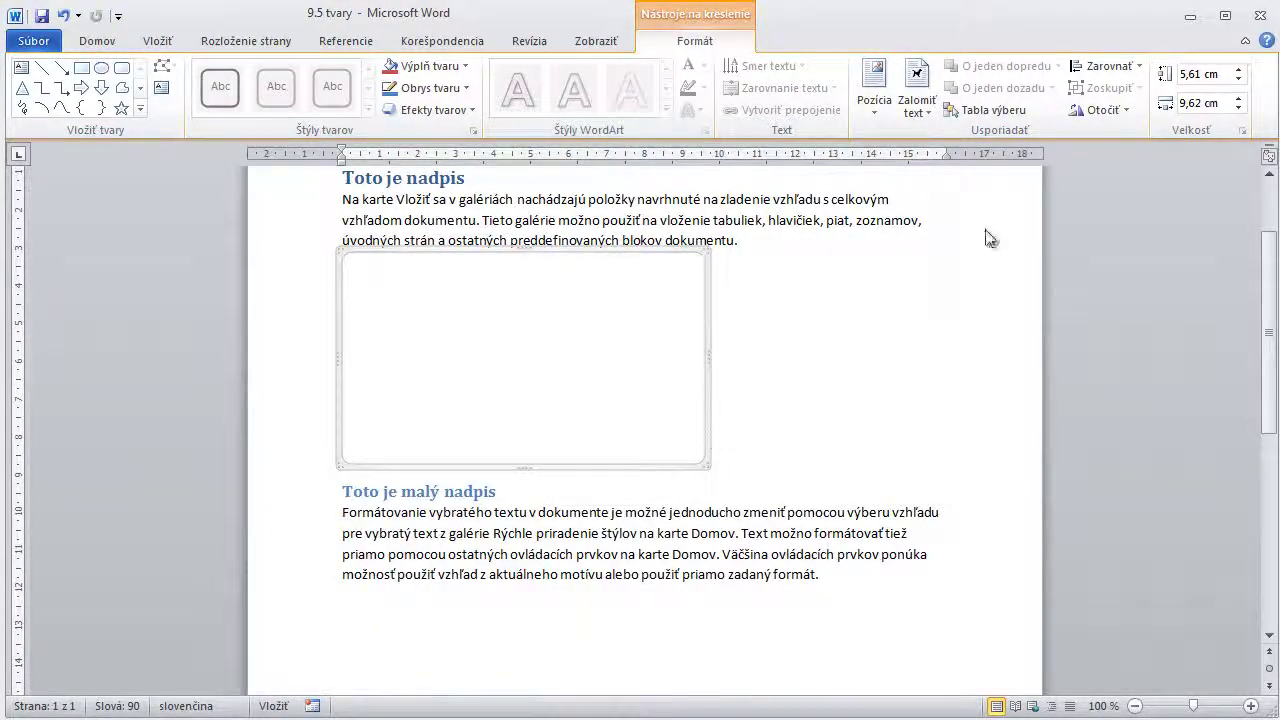
# Toggle the canvas's Zamknúť pomer strán setting and enlarge the canvas to 8.86 × 13.92 cm
pyautogui.click(1242, 131)
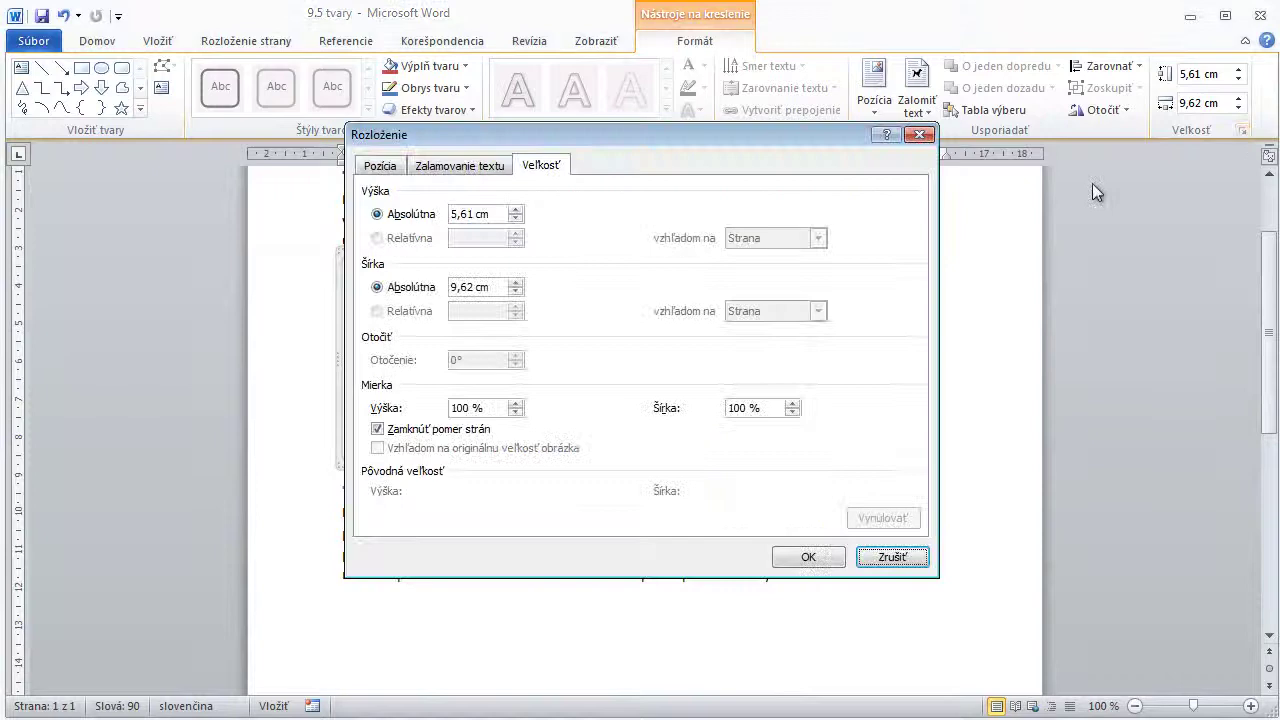
pyautogui.click(415, 432)
pyautogui.click(796, 559)
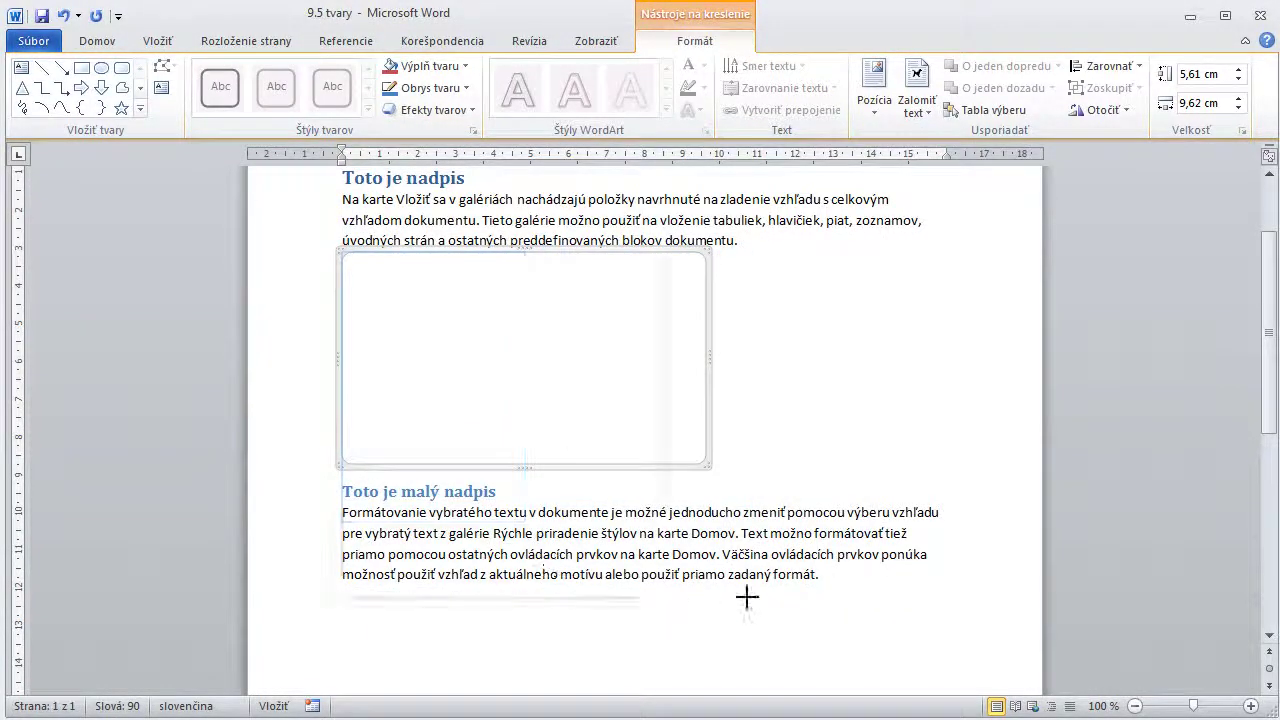
pyautogui.moveTo(747, 597); pyautogui.dragTo(863, 586)
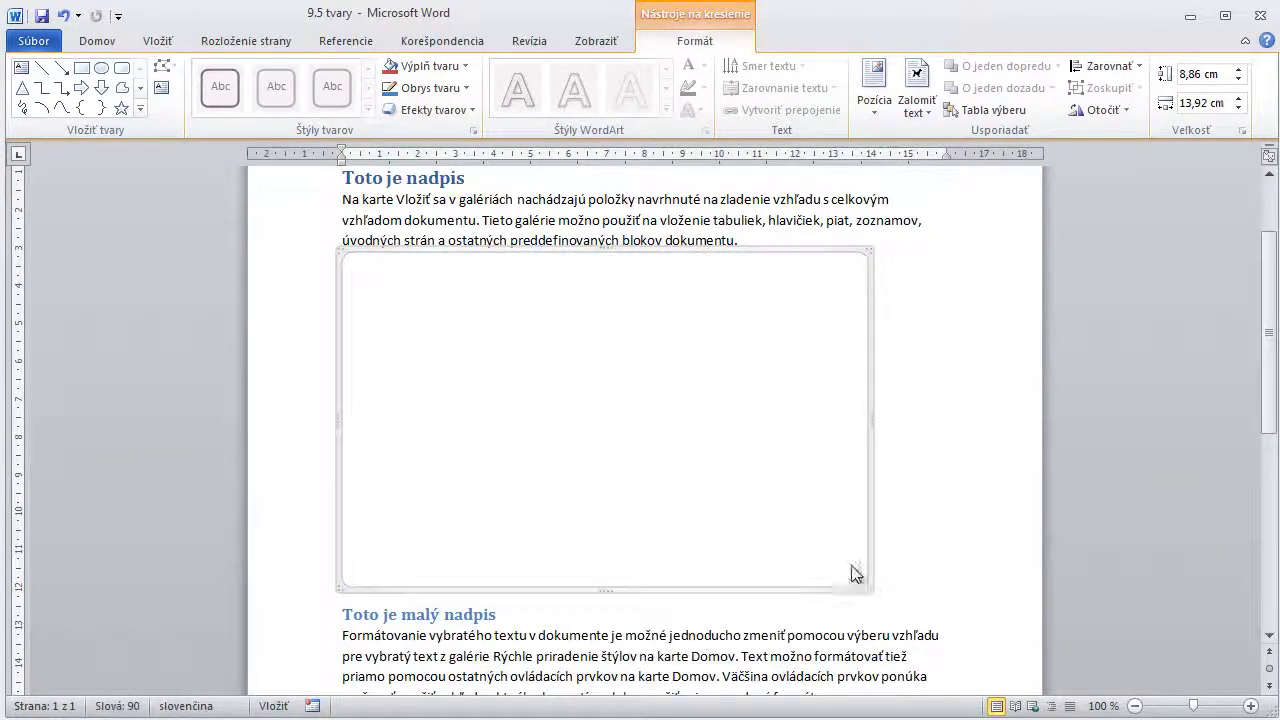
pyautogui.click(155, 45)
pyautogui.click(318, 108)
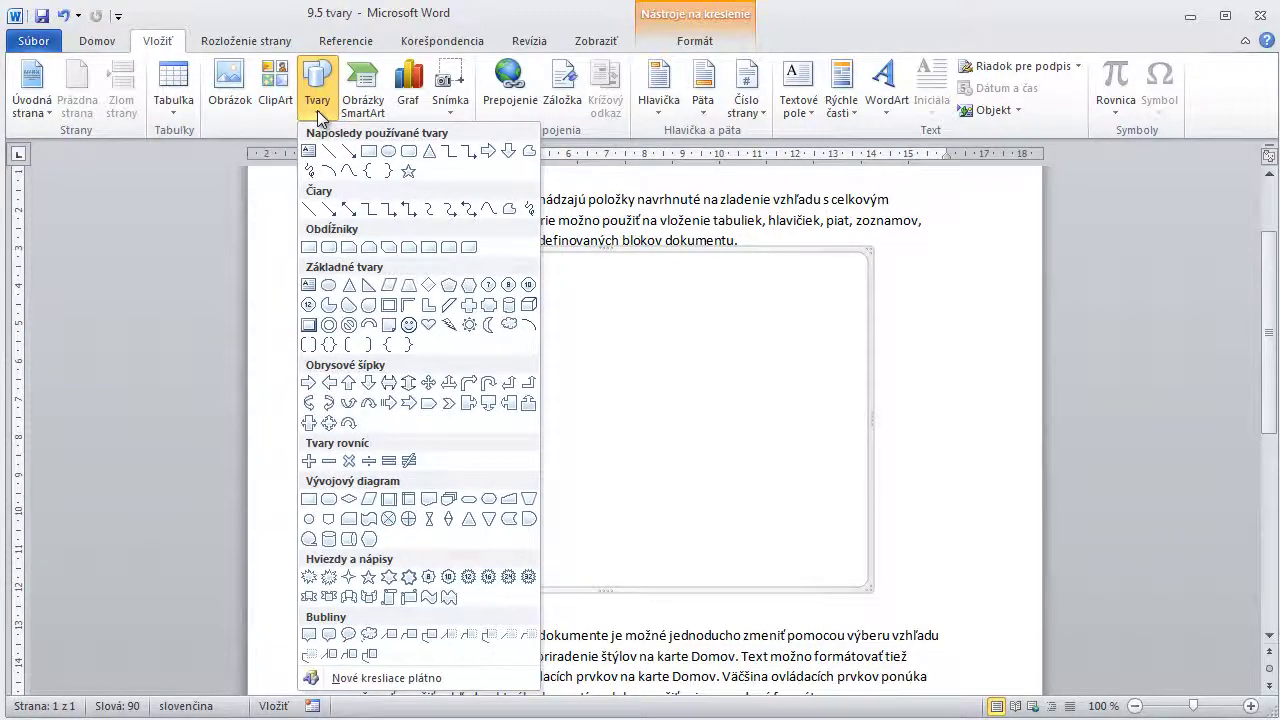
# Draw a 1.51 × 4.47 cm rectangle and move it to the canvas's top-left corner
pyautogui.click(367, 150)
pyautogui.moveTo(518, 355); pyautogui.dragTo(714, 430)
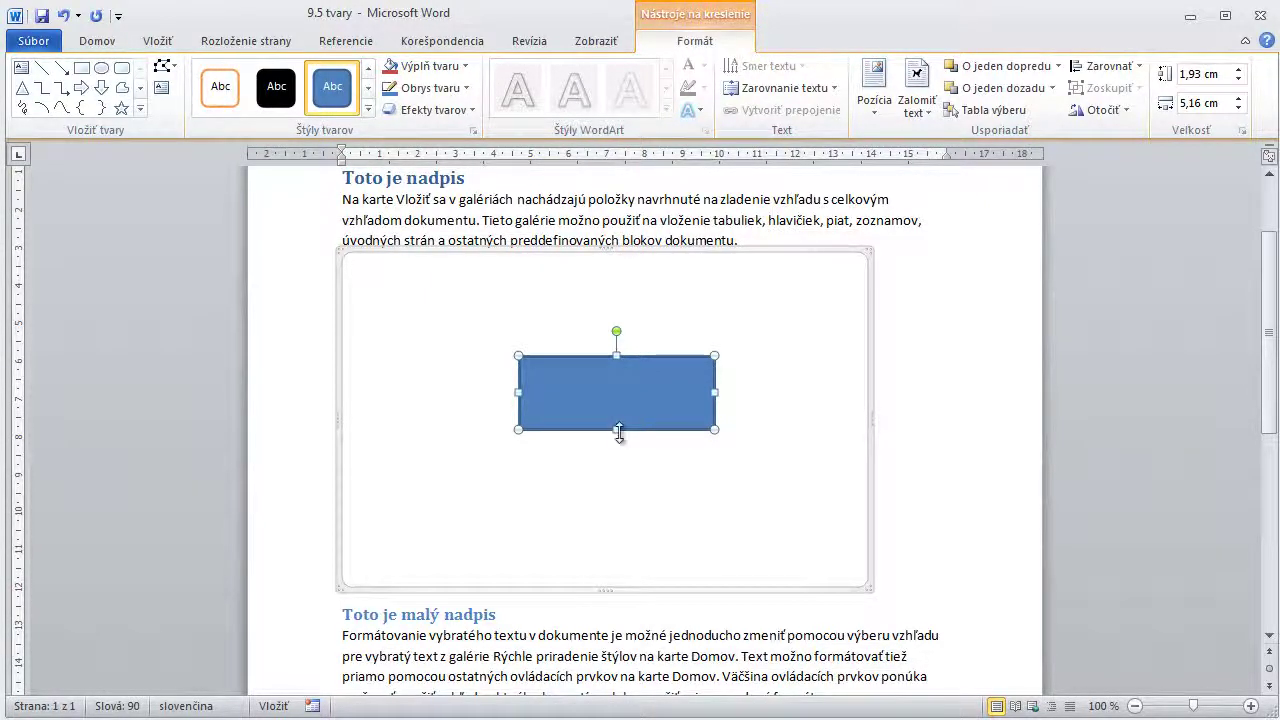
pyautogui.moveTo(714, 430); pyautogui.dragTo(689, 413)
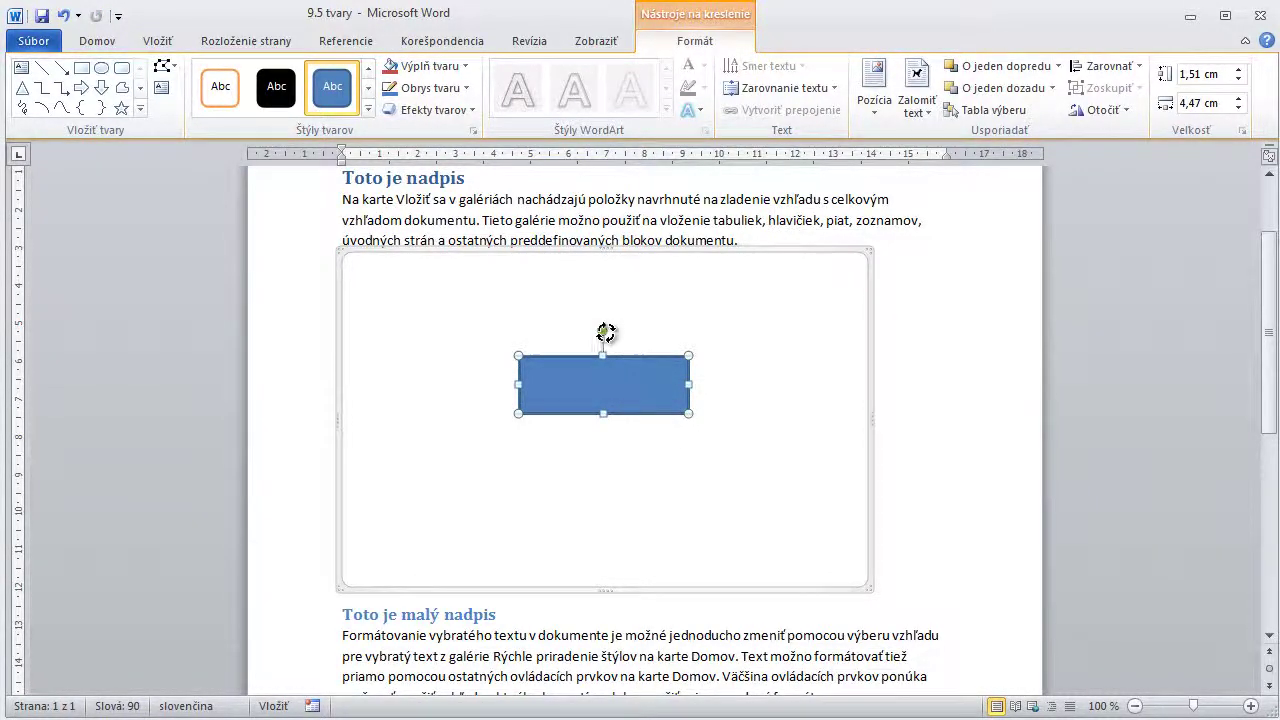
pyautogui.moveTo(603, 331); pyautogui.dragTo(457, 257)
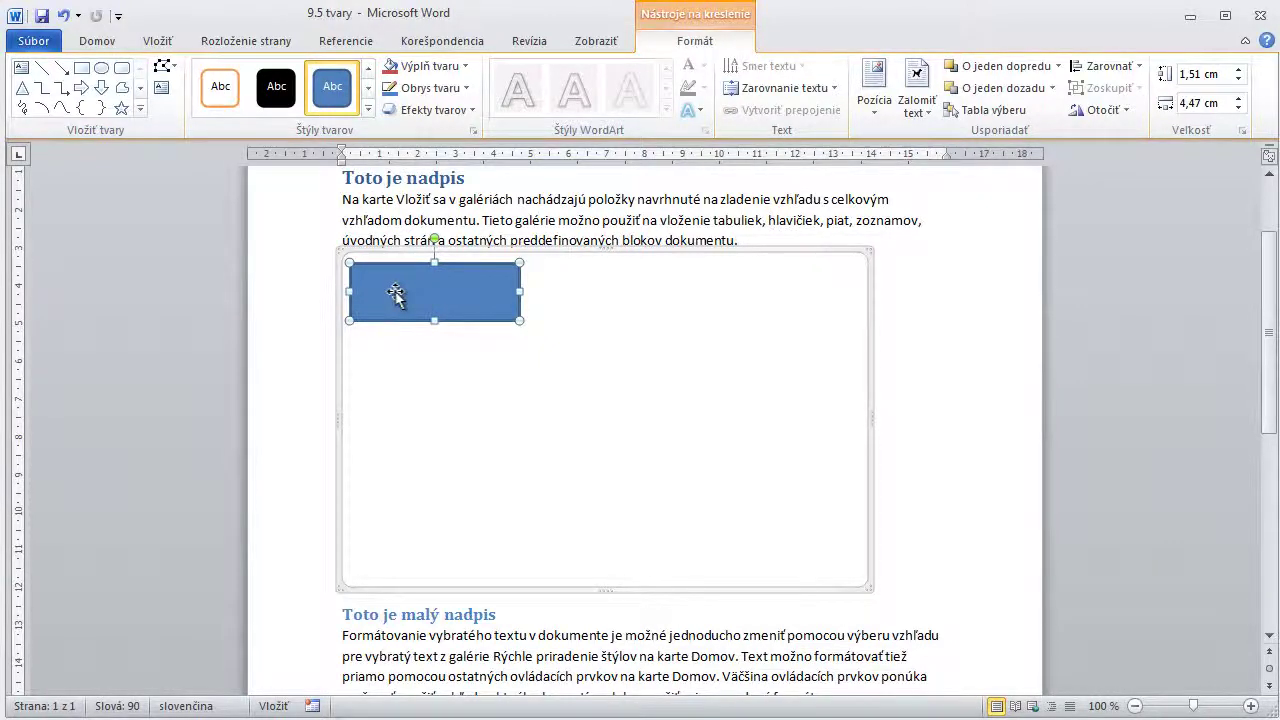
# Add the text 'Test' inside the rectangle and set Zarovnanie textu to Na stred
pyautogui.rightClick(458, 297)
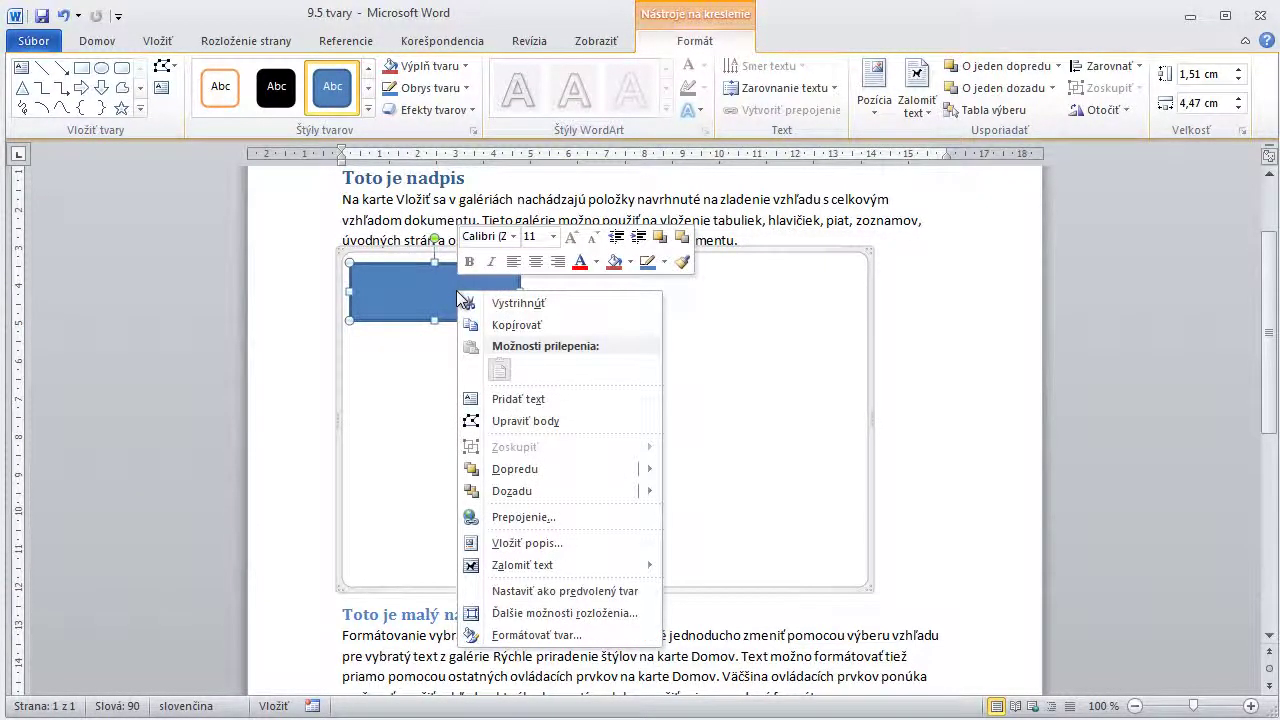
pyautogui.click(509, 399)
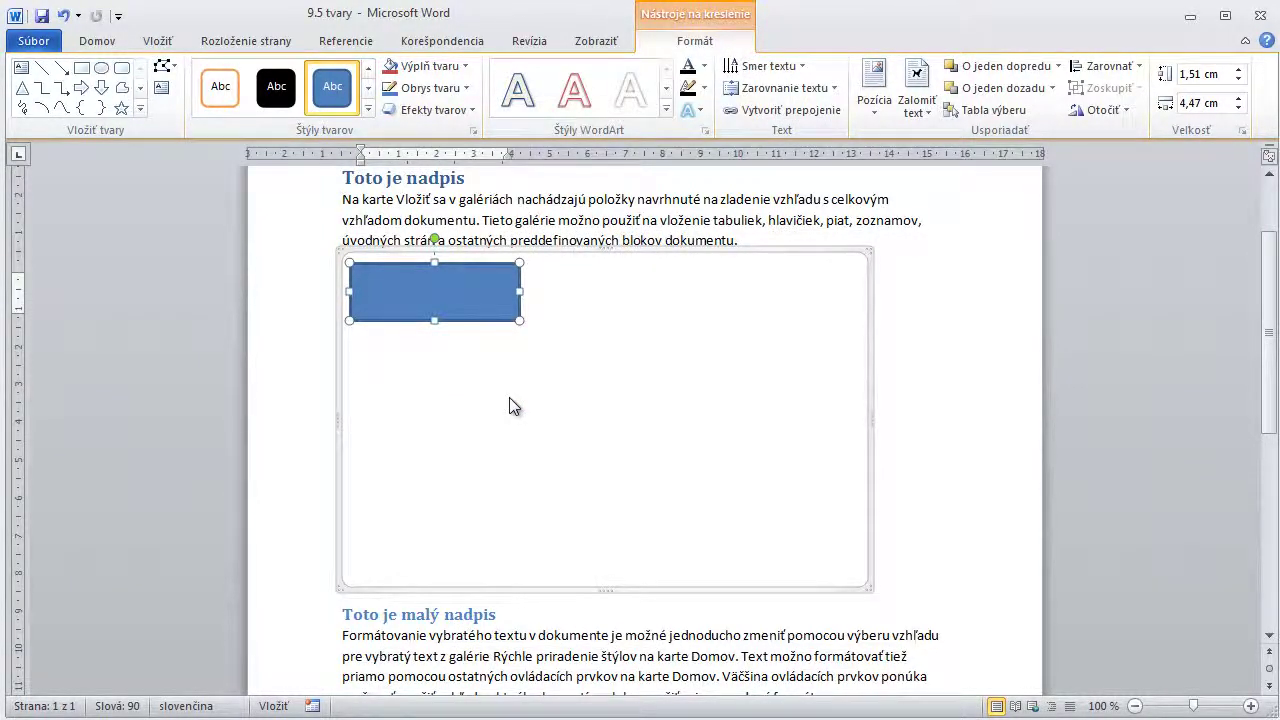
pyautogui.write('Test')
pyautogui.click(772, 89)
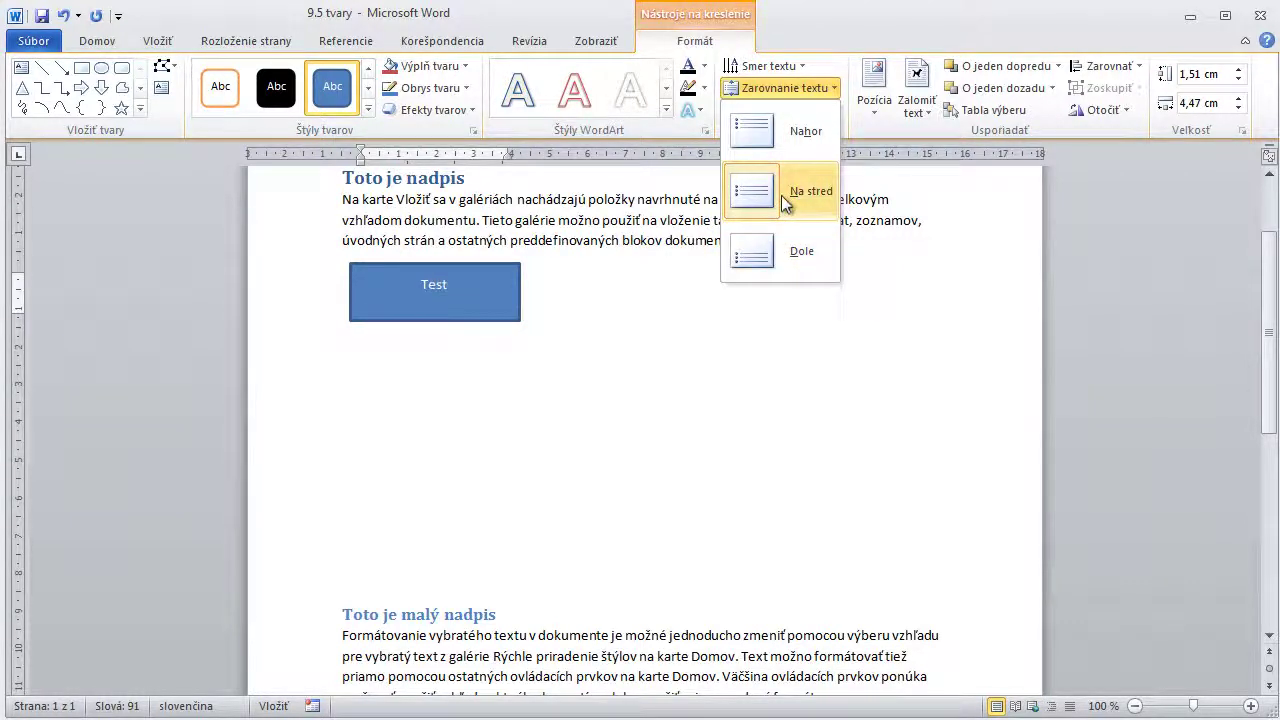
pyautogui.click(781, 193)
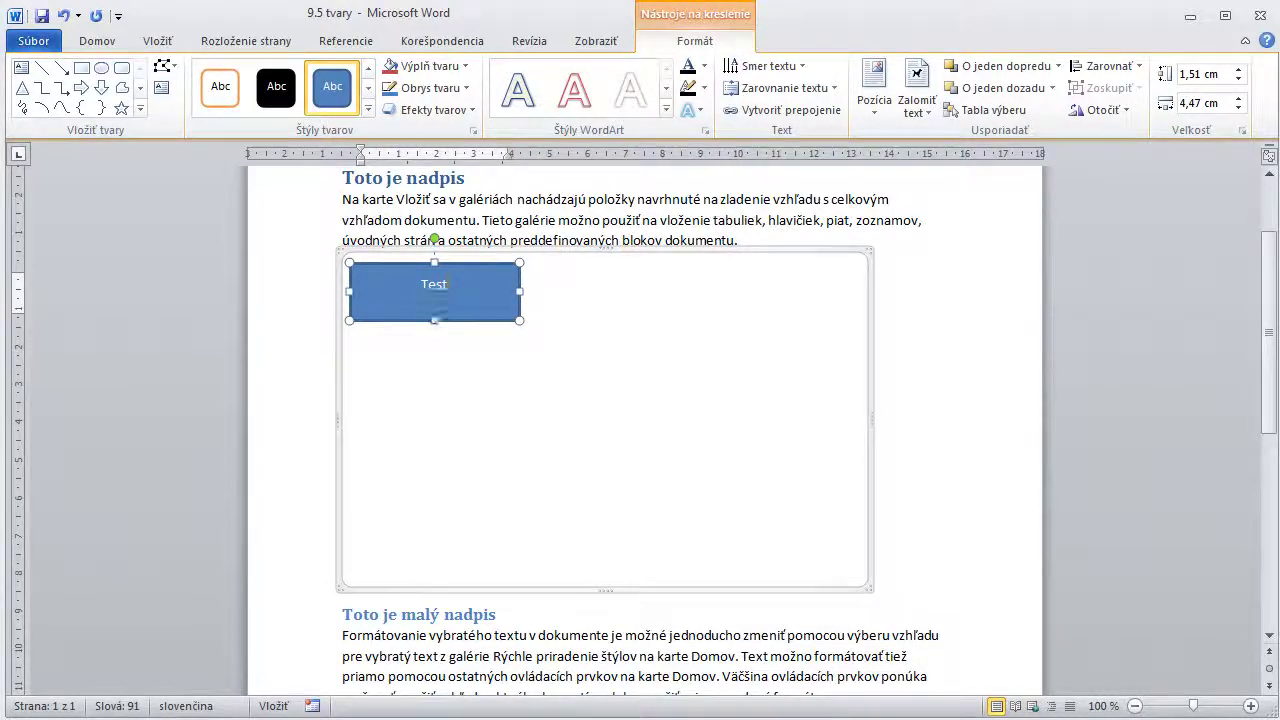
# Remove the space after the label's paragraph and reapply Na stred vertical alignment to the Test box
pyautogui.click(98, 41)
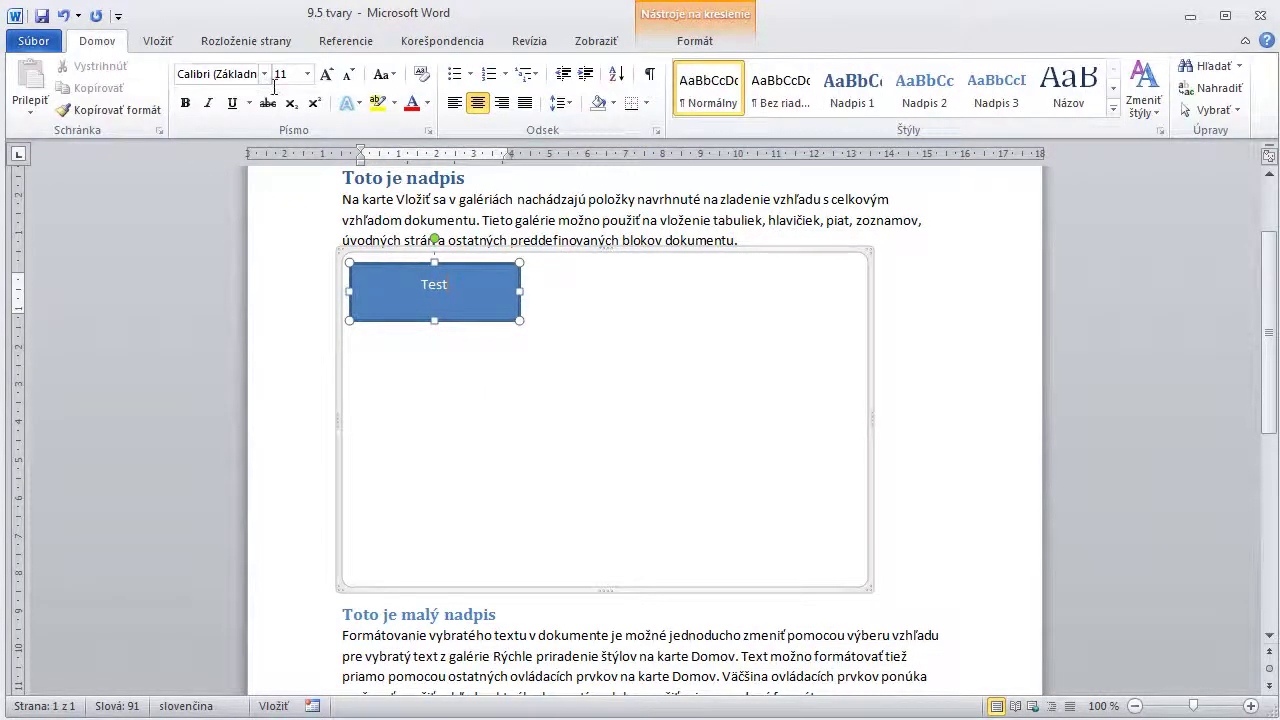
pyautogui.click(565, 106)
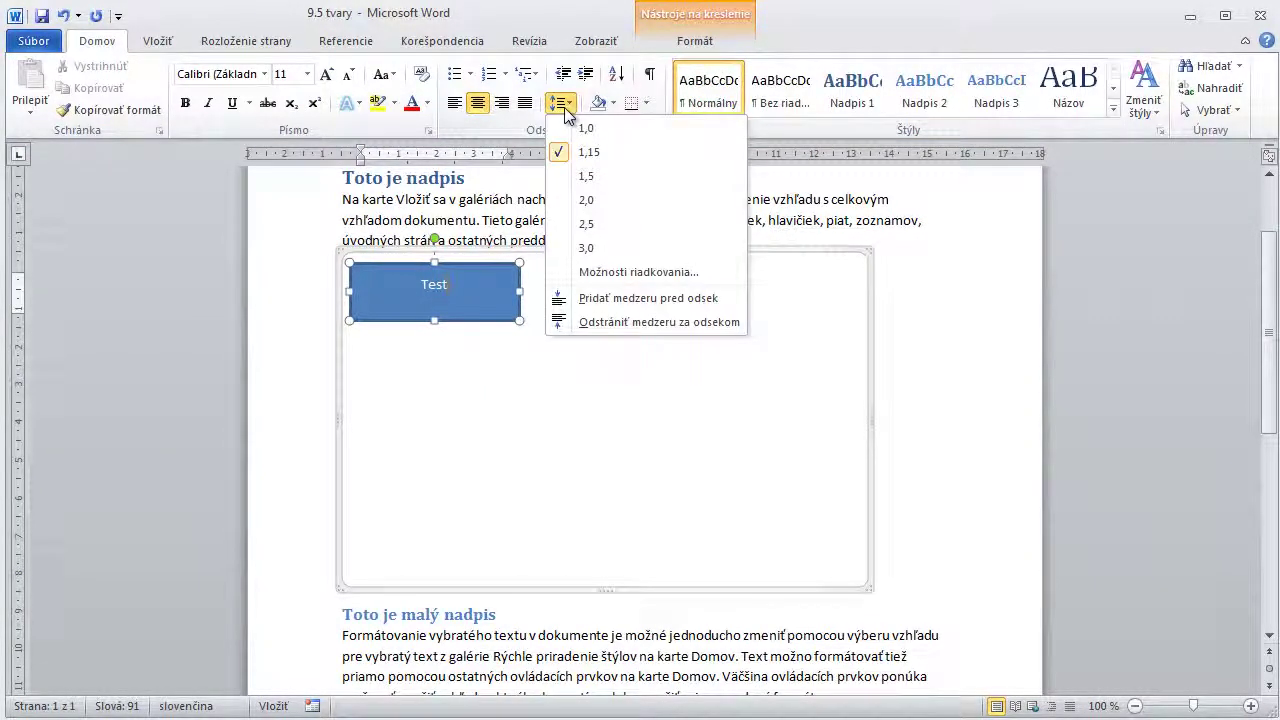
pyautogui.click(617, 322)
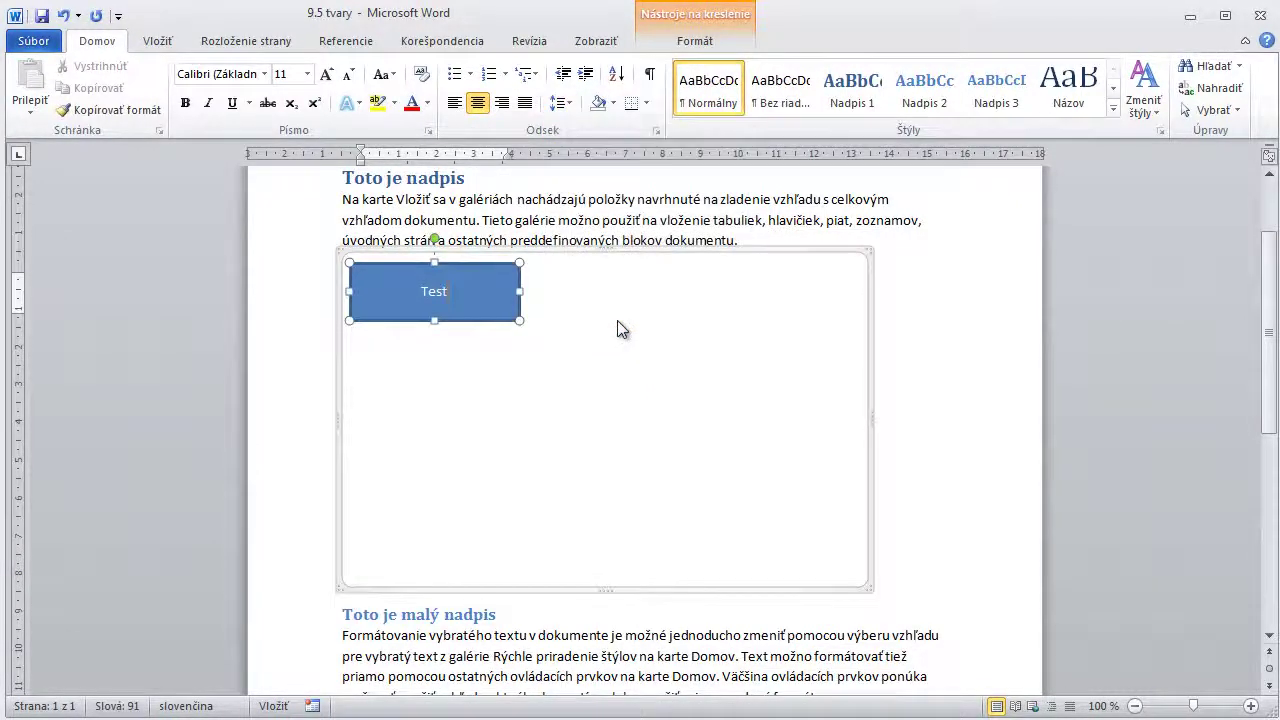
pyautogui.click(687, 47)
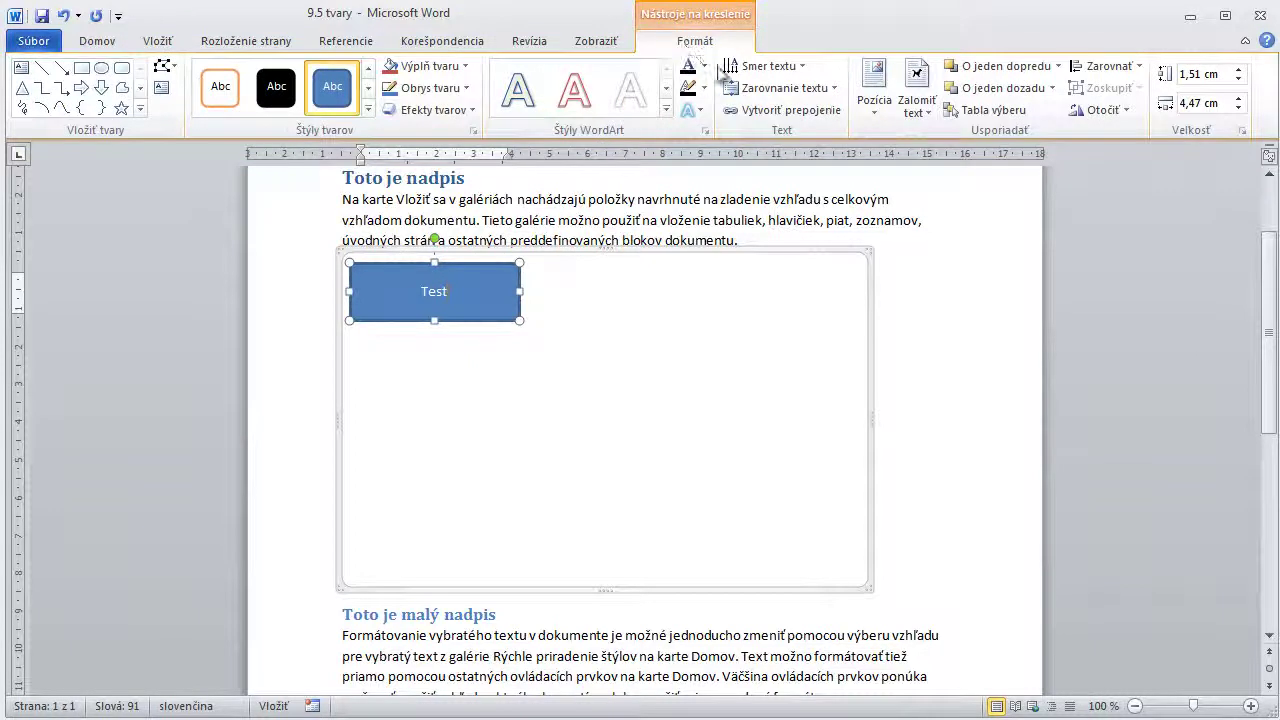
pyautogui.click(781, 90)
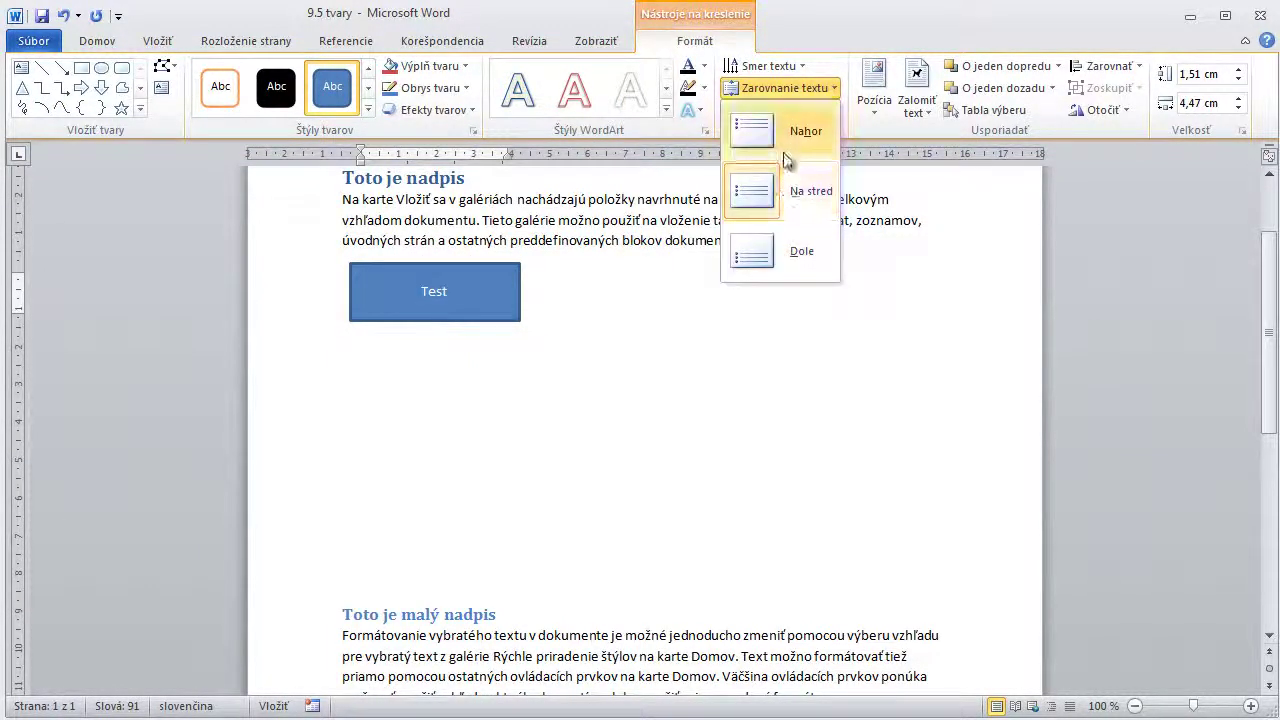
pyautogui.click(786, 203)
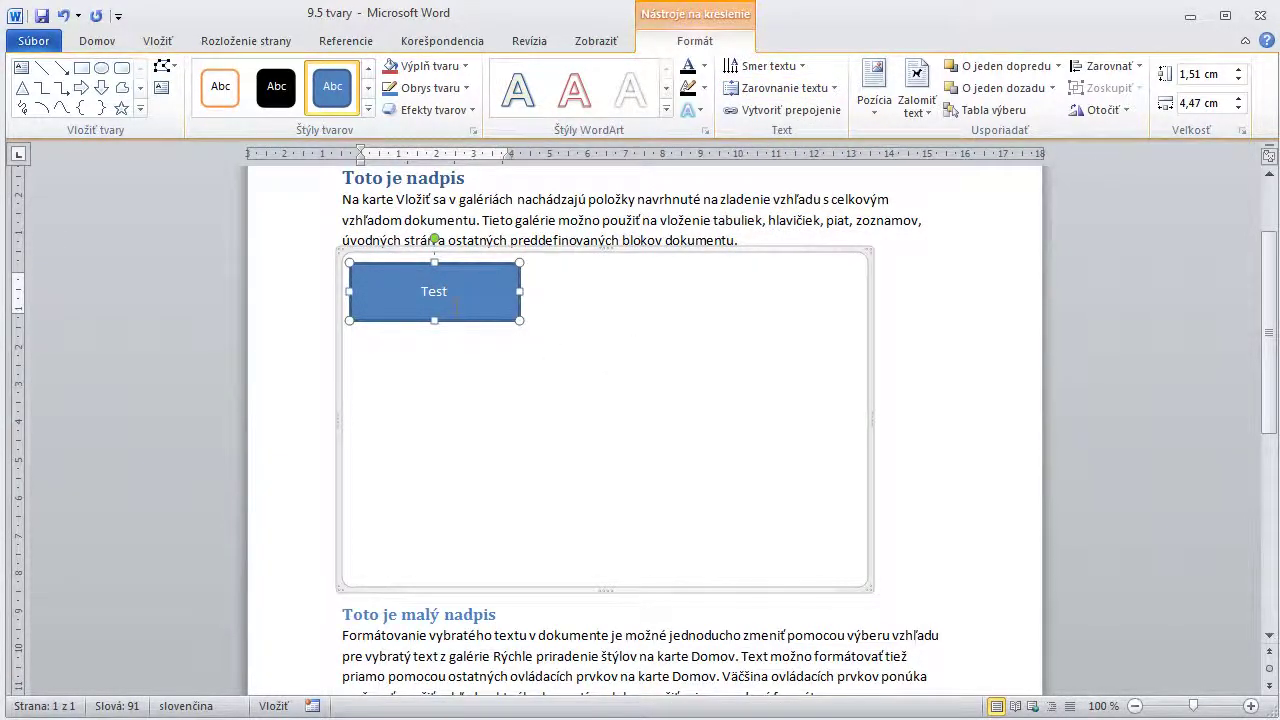
pyautogui.click(465, 263)
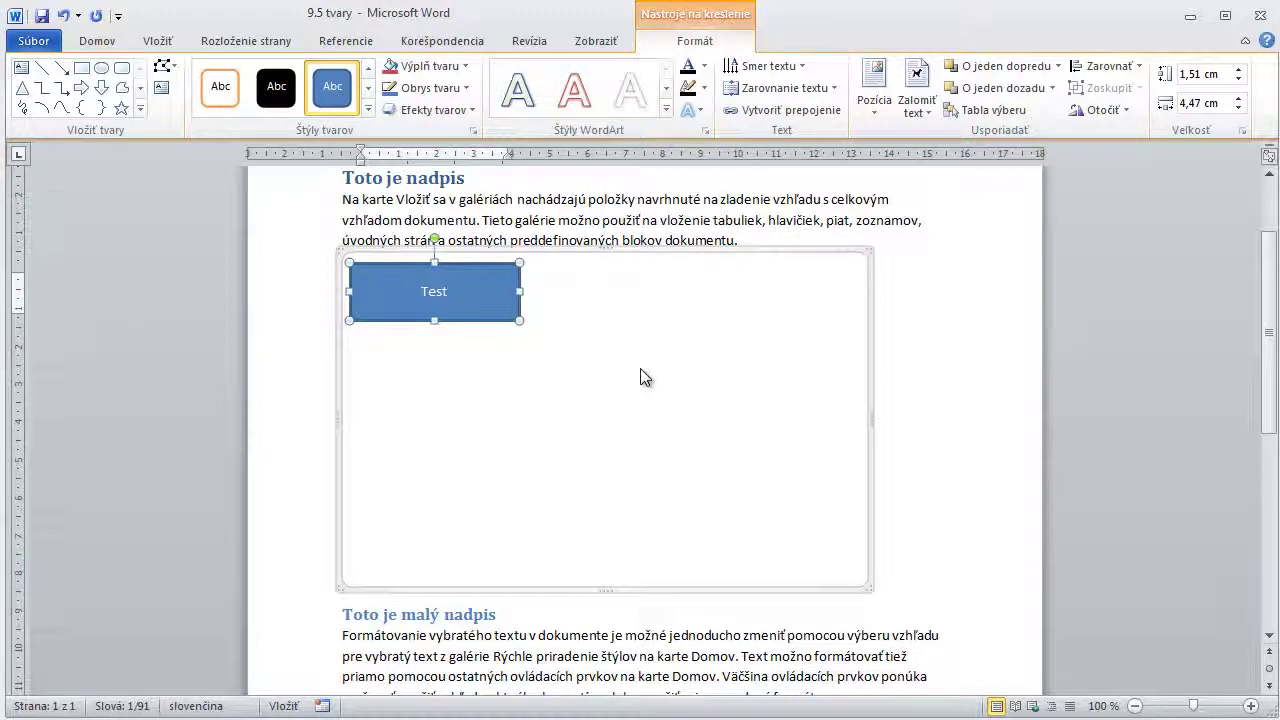
# Duplicate the Test rectangle with Ctrl+D and place the copy to its right in the top row
pyautogui.hotkey('ctrl', 'd')
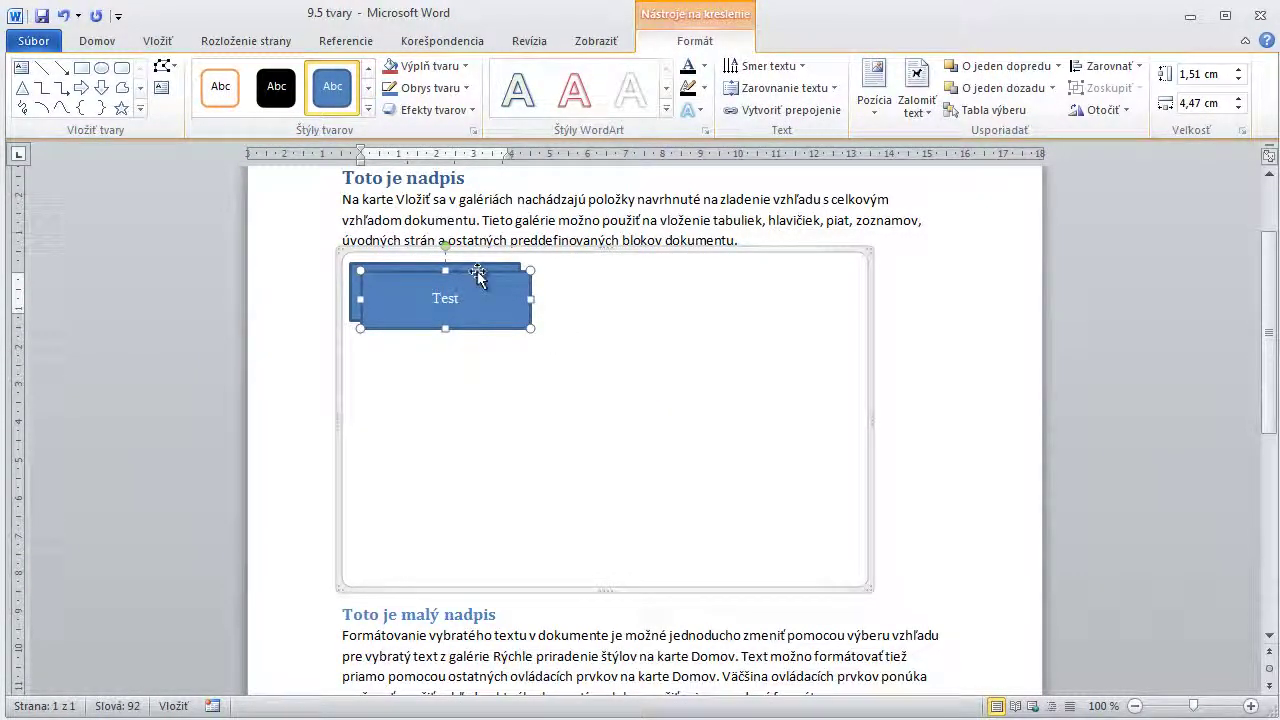
pyautogui.moveTo(480, 279); pyautogui.dragTo(597, 402)
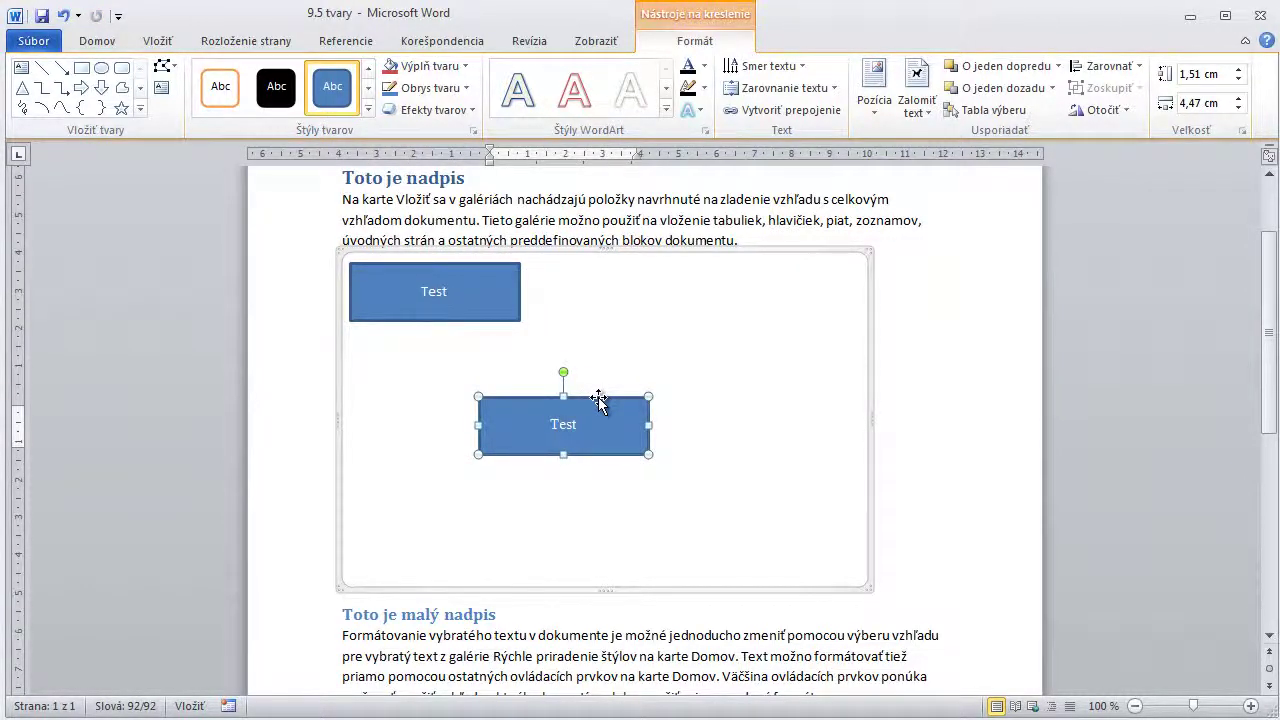
pyautogui.moveTo(599, 400); pyautogui.dragTo(745, 264)
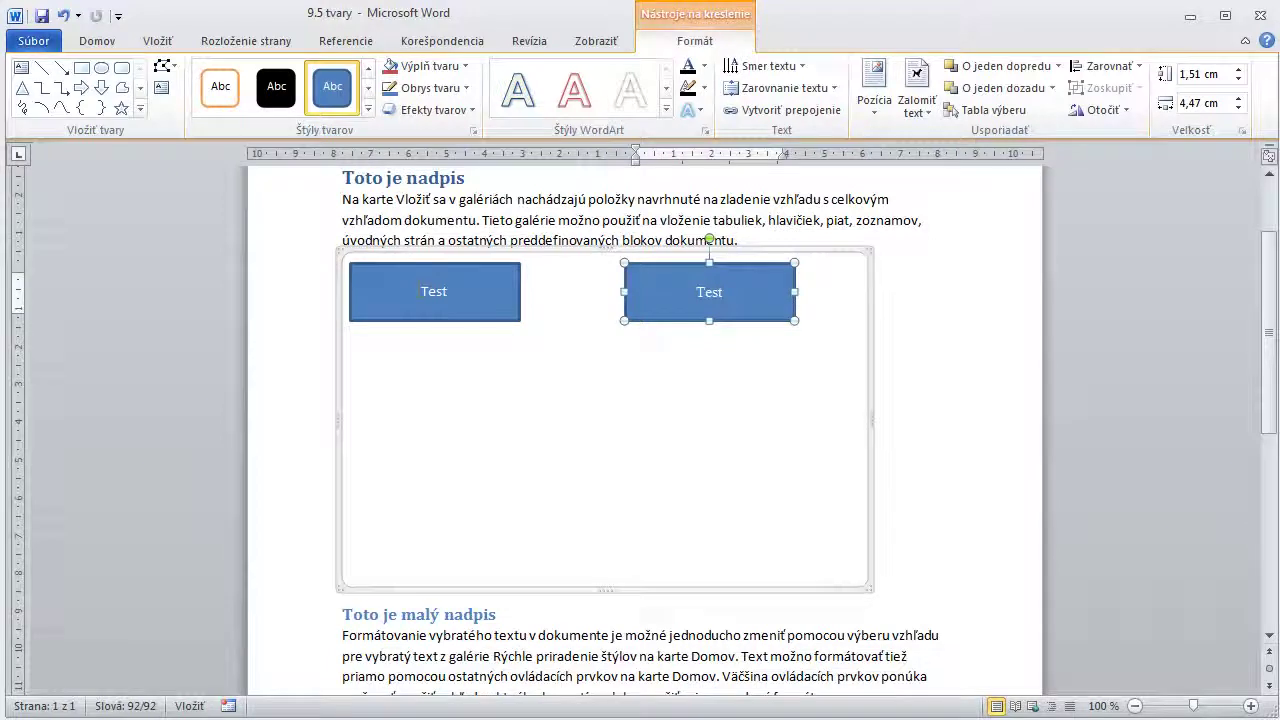
pyautogui.click(160, 40)
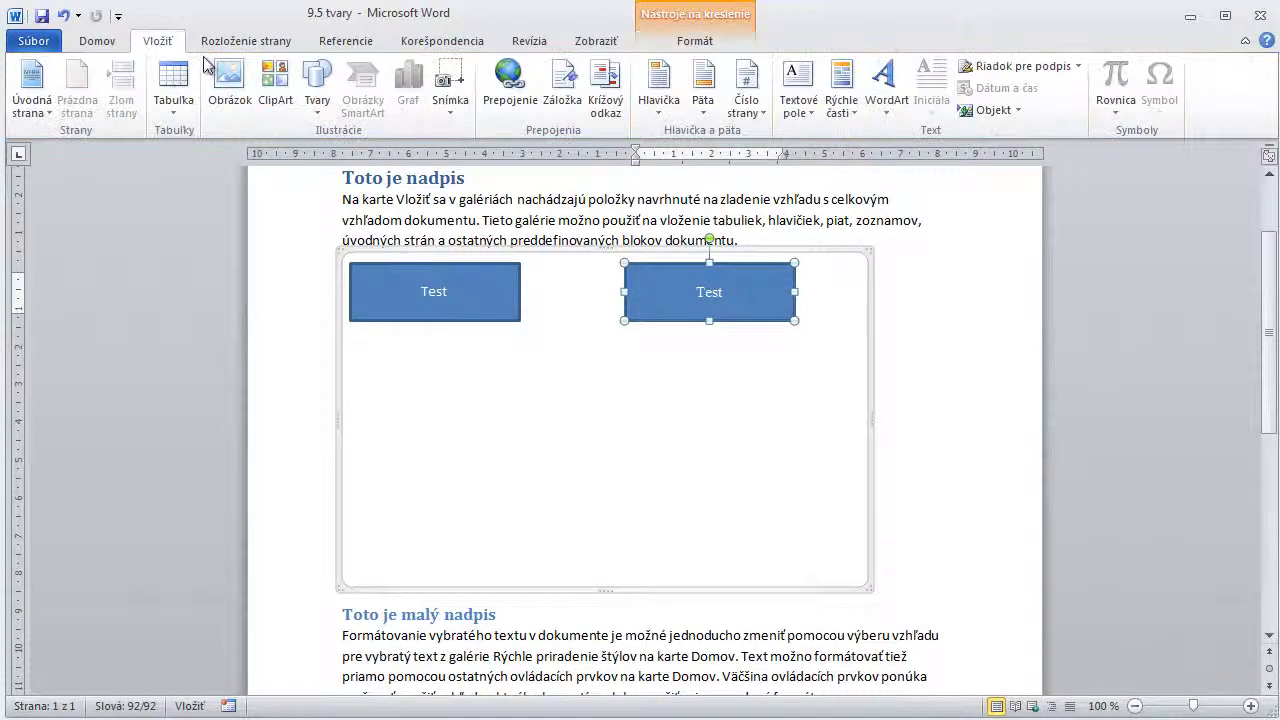
# Draw a straight arrow from the left Test box's right edge to the right Test box
pyautogui.click(317, 90)
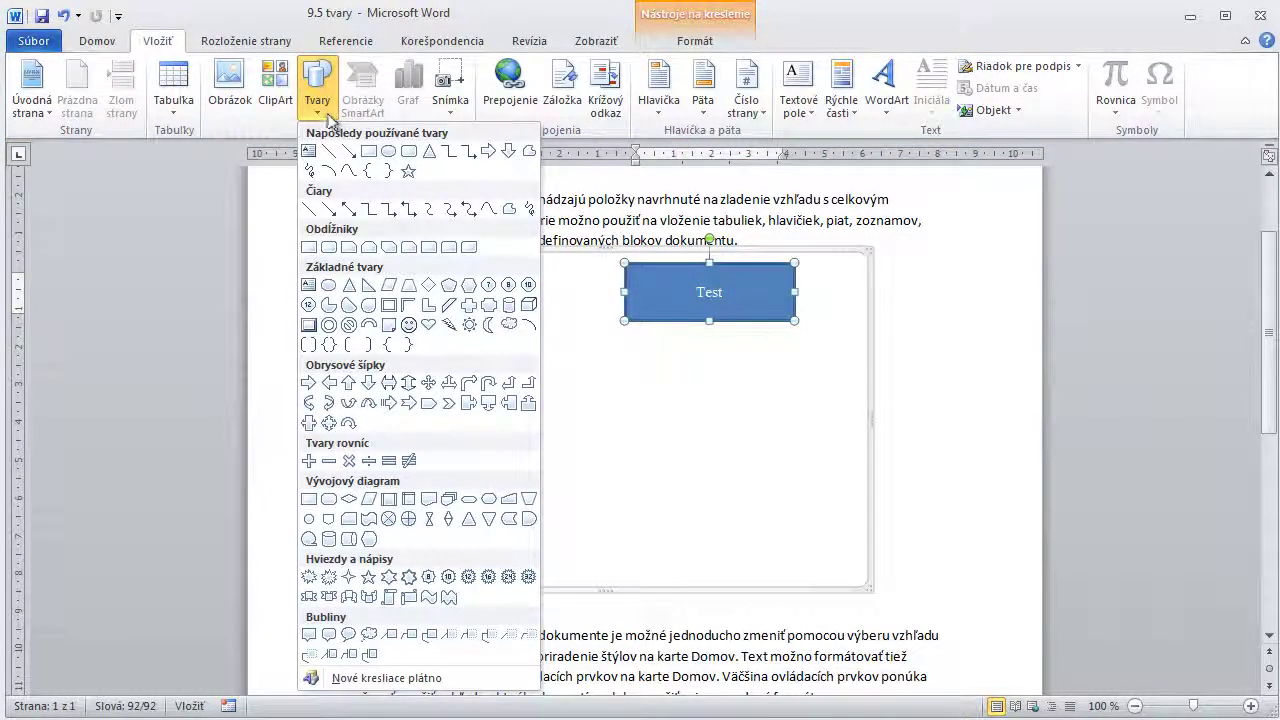
pyautogui.click(352, 157)
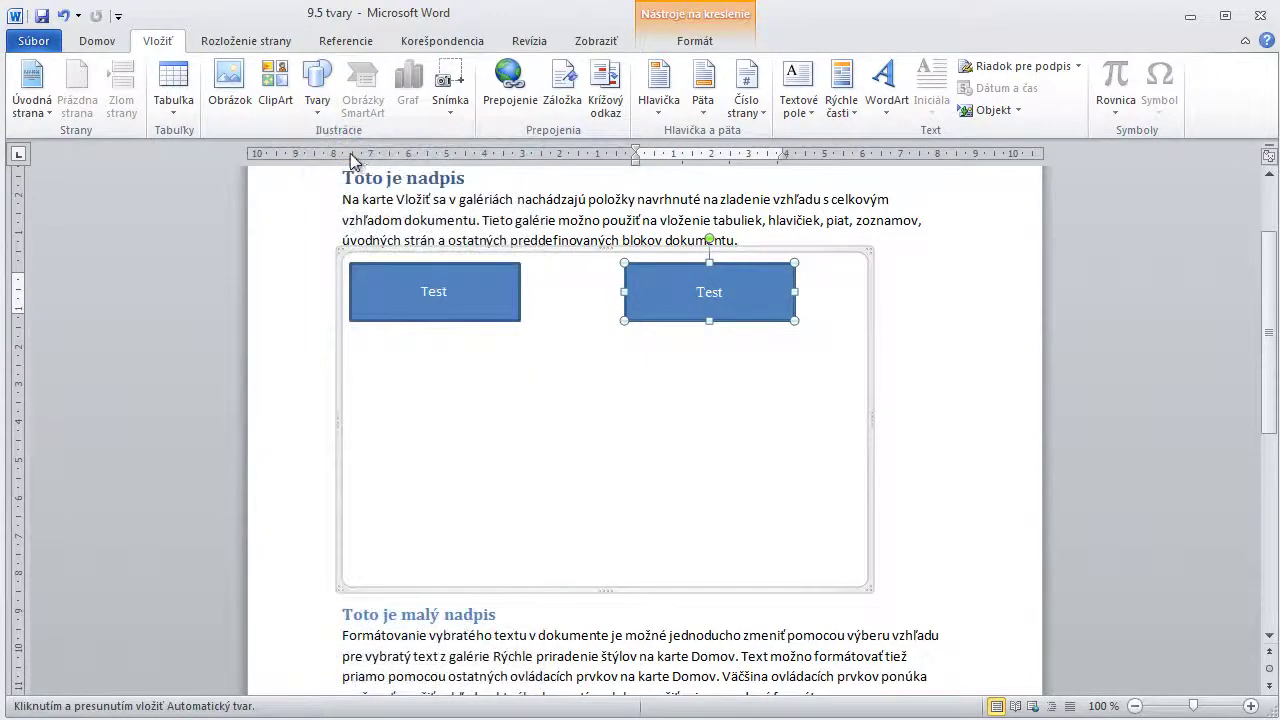
pyautogui.moveTo(521, 291); pyautogui.dragTo(620, 291)
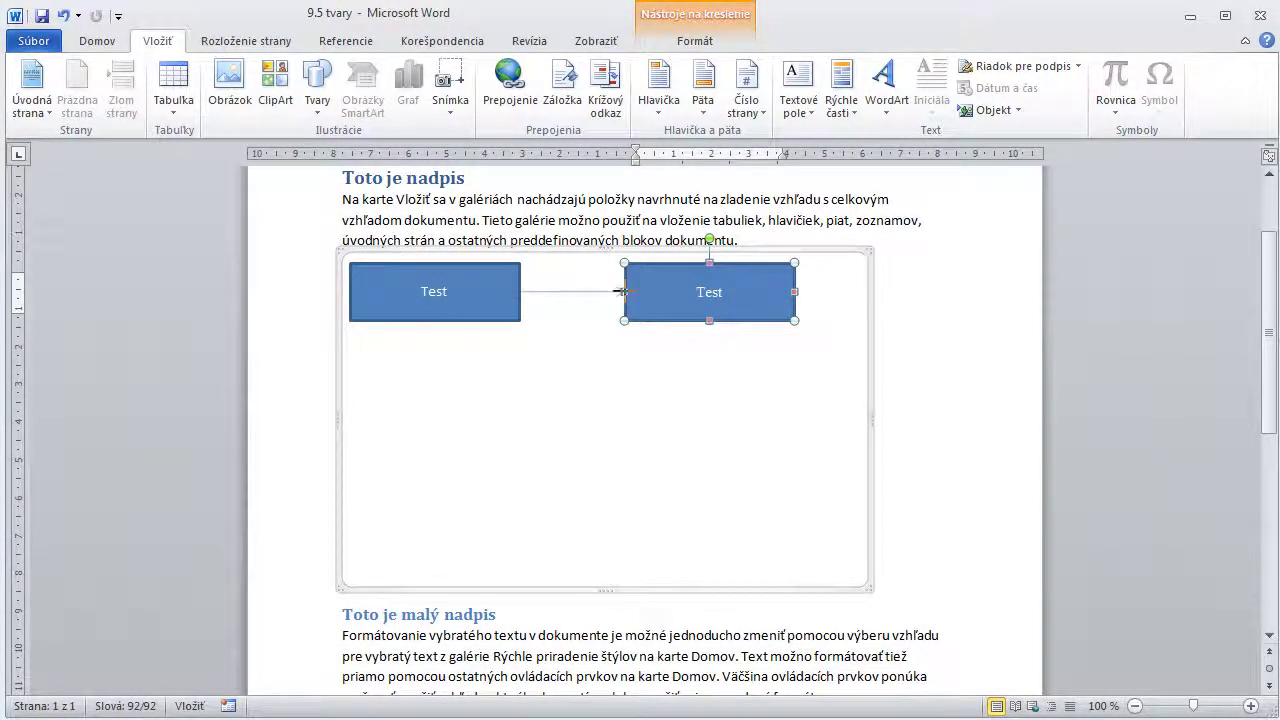
pyautogui.click(620, 389)
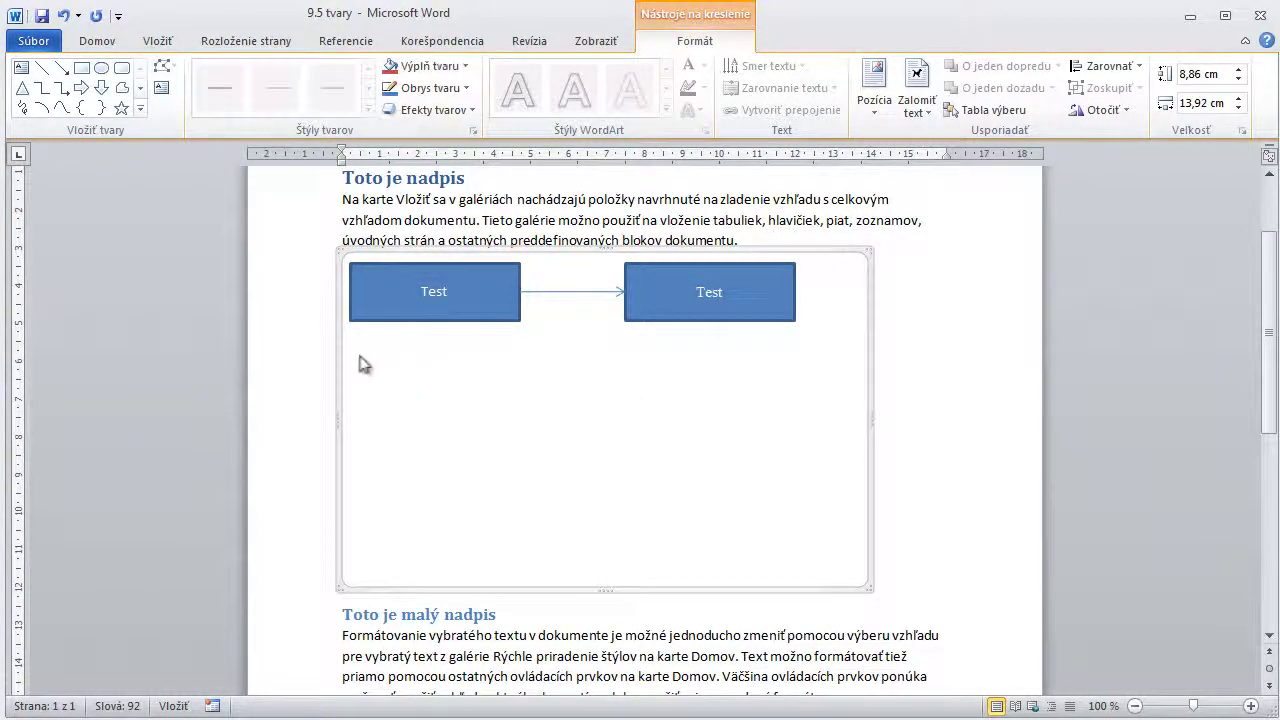
pyautogui.moveTo(350, 352); pyautogui.dragTo(814, 261)
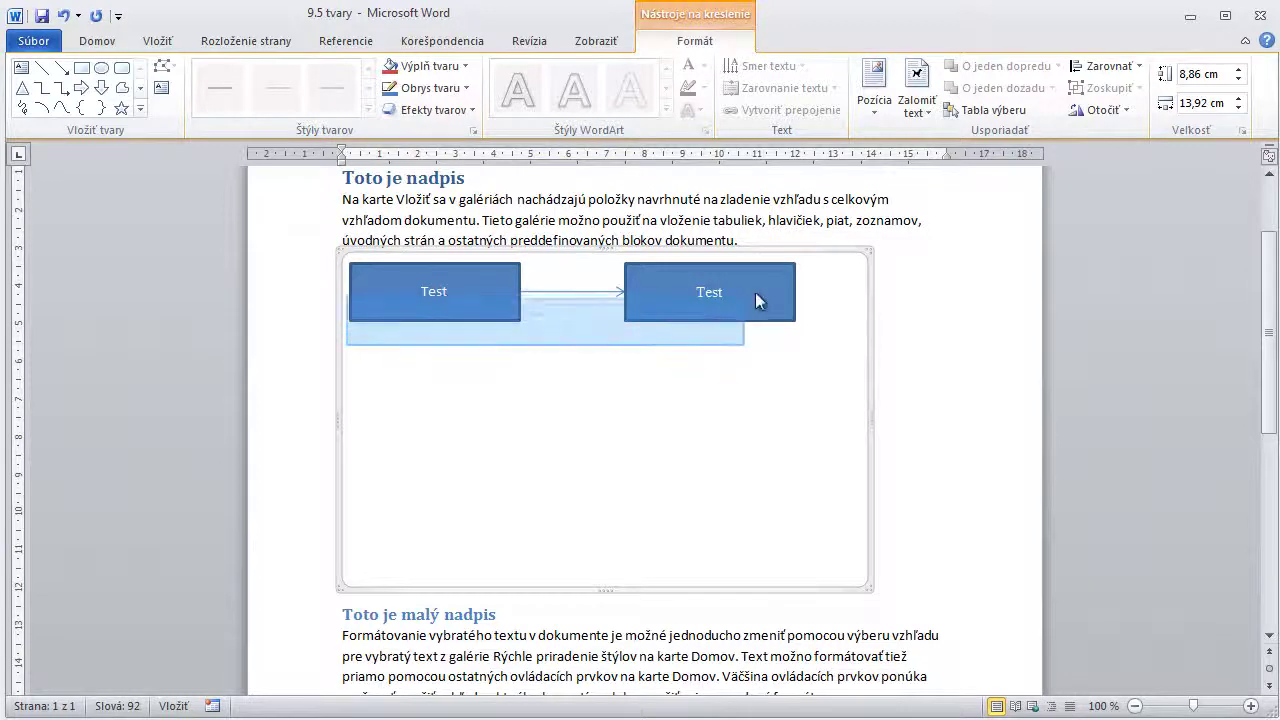
pyautogui.click(704, 423)
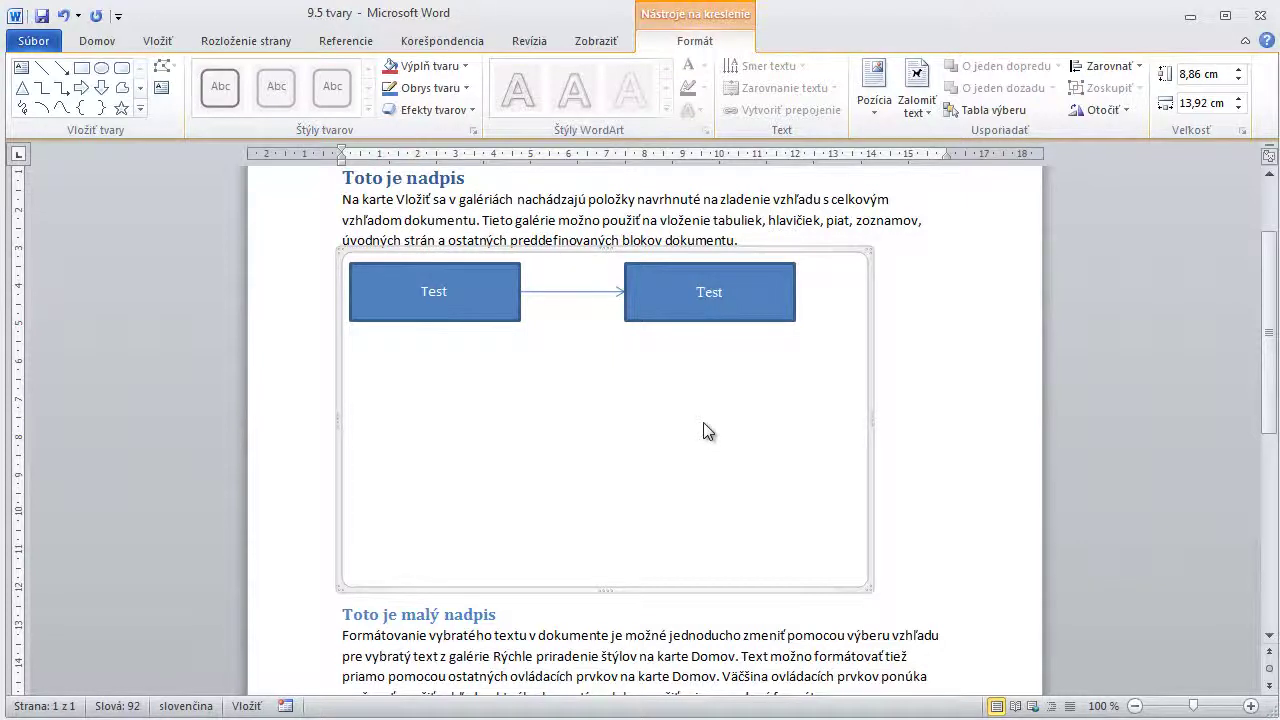
# Paste the arrow-linked box pair into a second and third row, then shrink the canvas to 7.04 × 12.94 cm
pyautogui.hotkey('ctrl', 'v')
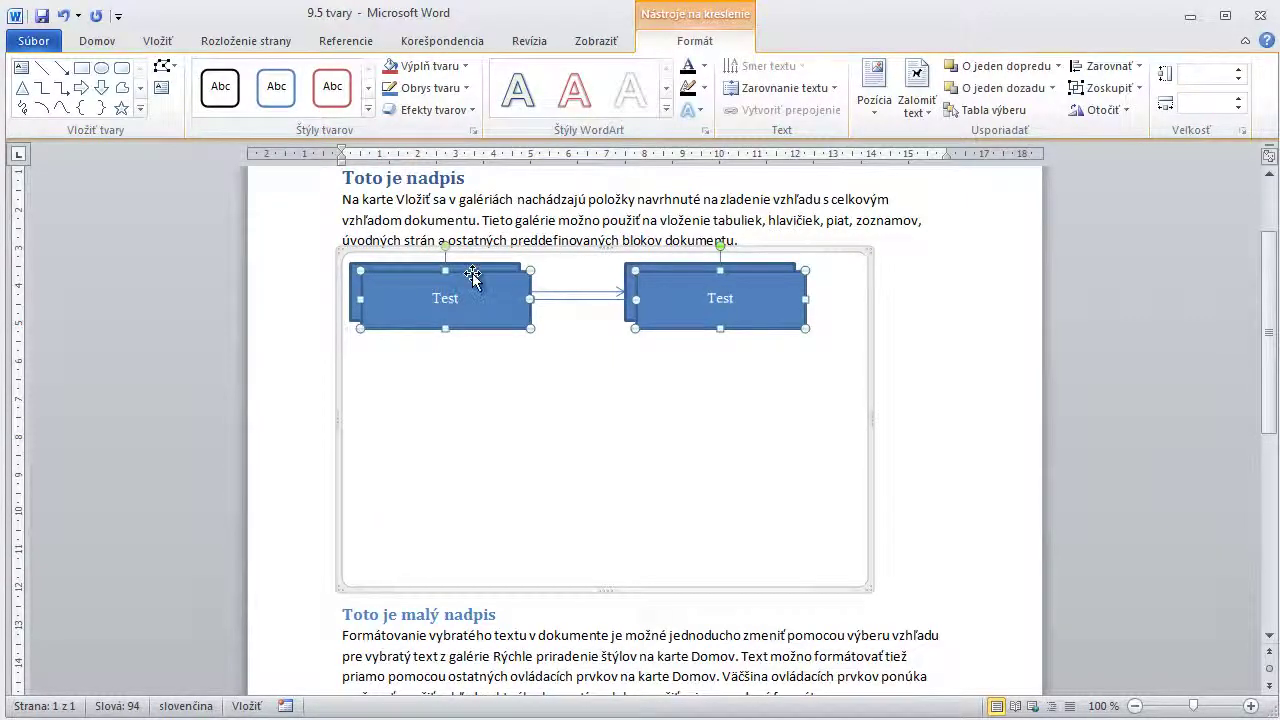
pyautogui.moveTo(472, 273)
pyautogui.mouseDown()
pyautogui.moveTo(534, 331)
pyautogui.moveTo(469, 350)
pyautogui.mouseUp()
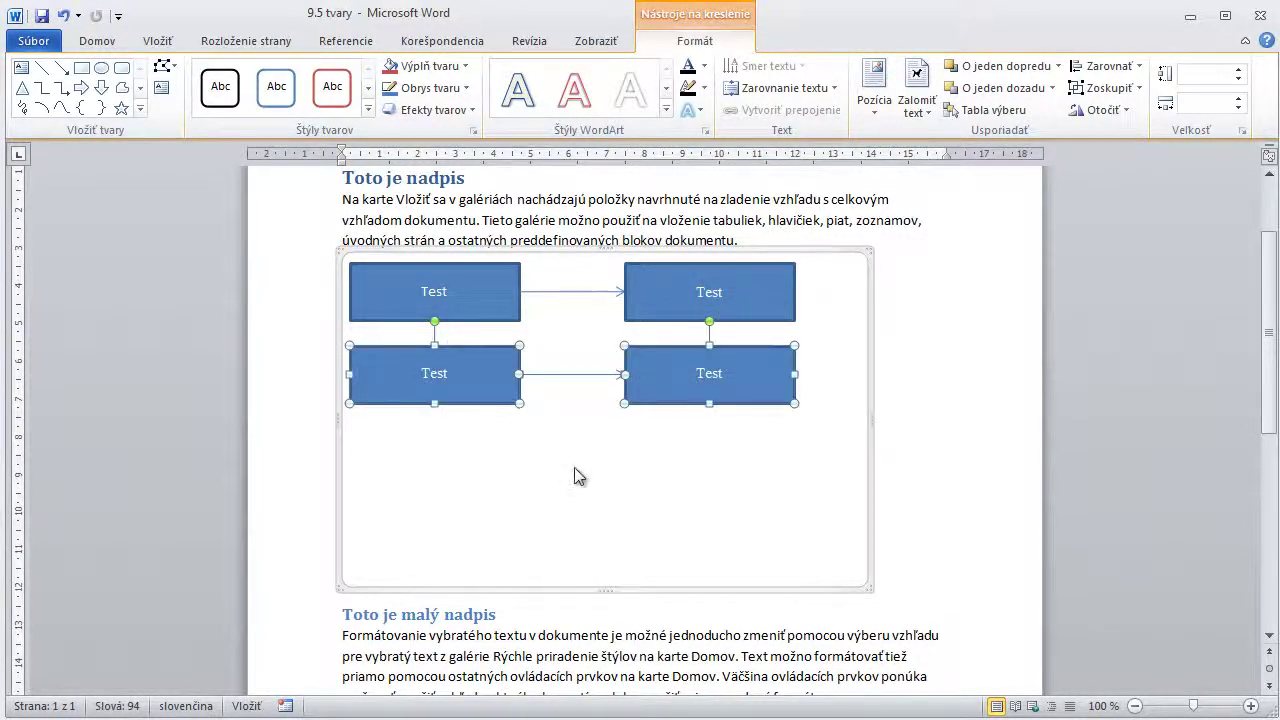
pyautogui.click(681, 472)
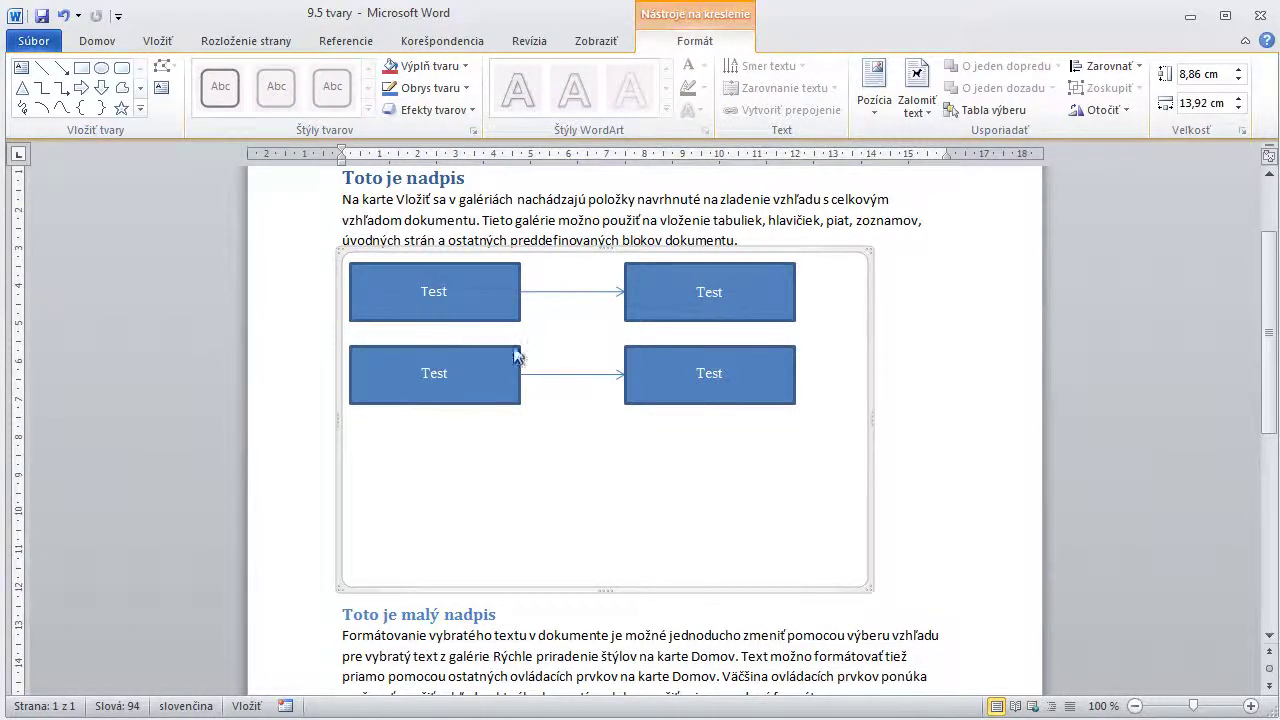
pyautogui.hotkey('ctrl', 'v')
pyautogui.moveTo(481, 272)
pyautogui.mouseDown()
pyautogui.moveTo(557, 414)
pyautogui.moveTo(557, 464)
pyautogui.moveTo(482, 423)
pyautogui.mouseUp()
pyautogui.moveTo(860, 586); pyautogui.dragTo(831, 519)
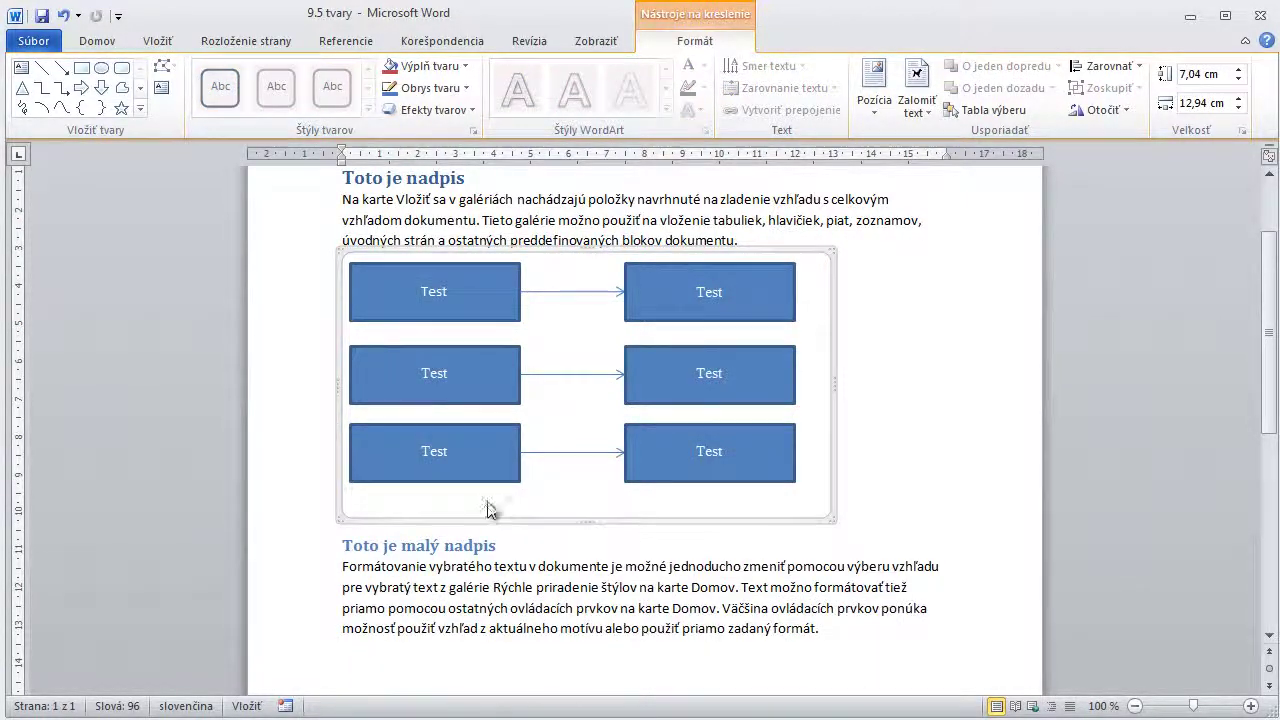
# Marquee-select all six boxes and arrows and apply the light-blue gradient style from Štýly tvarov
pyautogui.click(435, 293)
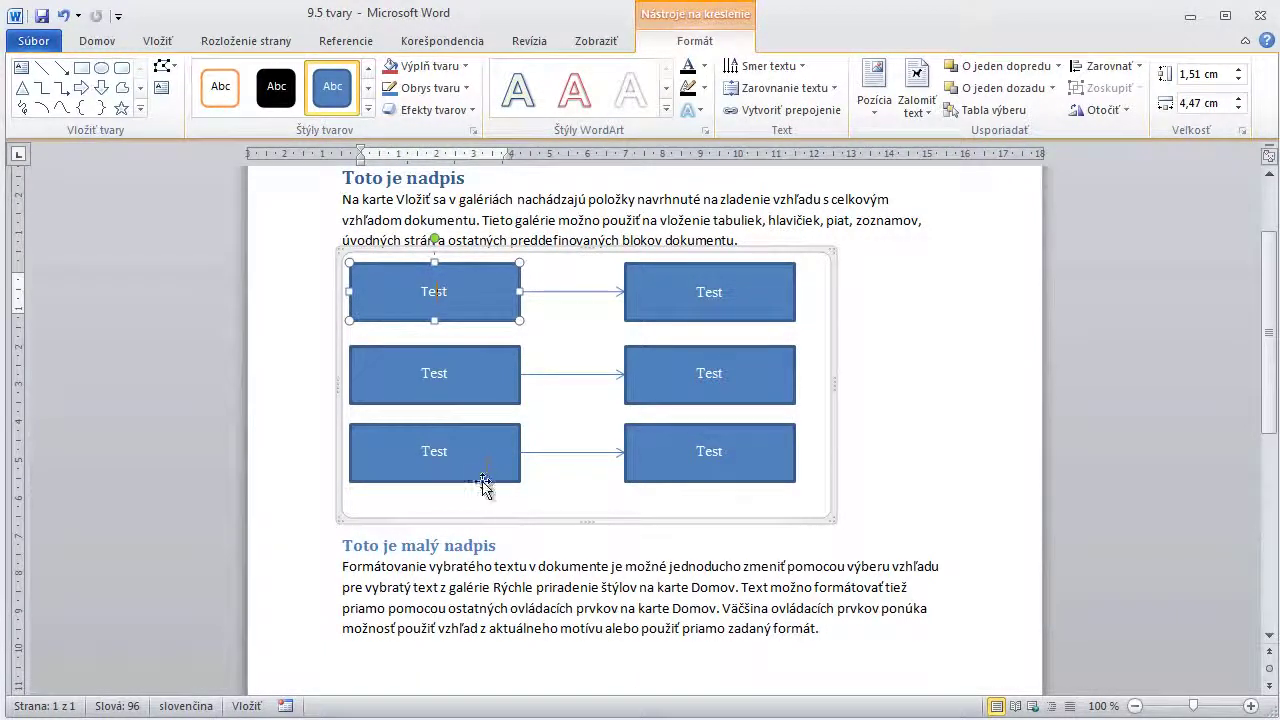
pyautogui.click(548, 498)
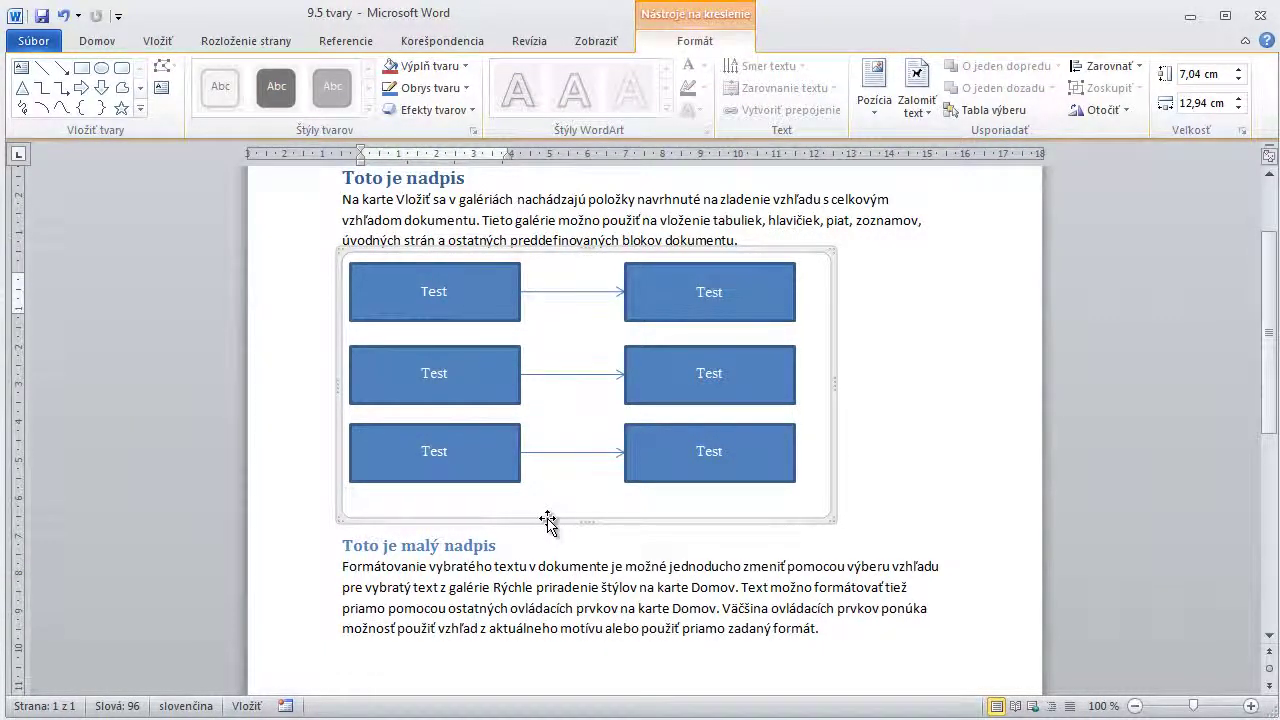
pyautogui.moveTo(349, 496)
pyautogui.mouseDown()
pyautogui.moveTo(658, 363)
pyautogui.moveTo(805, 262)
pyautogui.mouseUp()
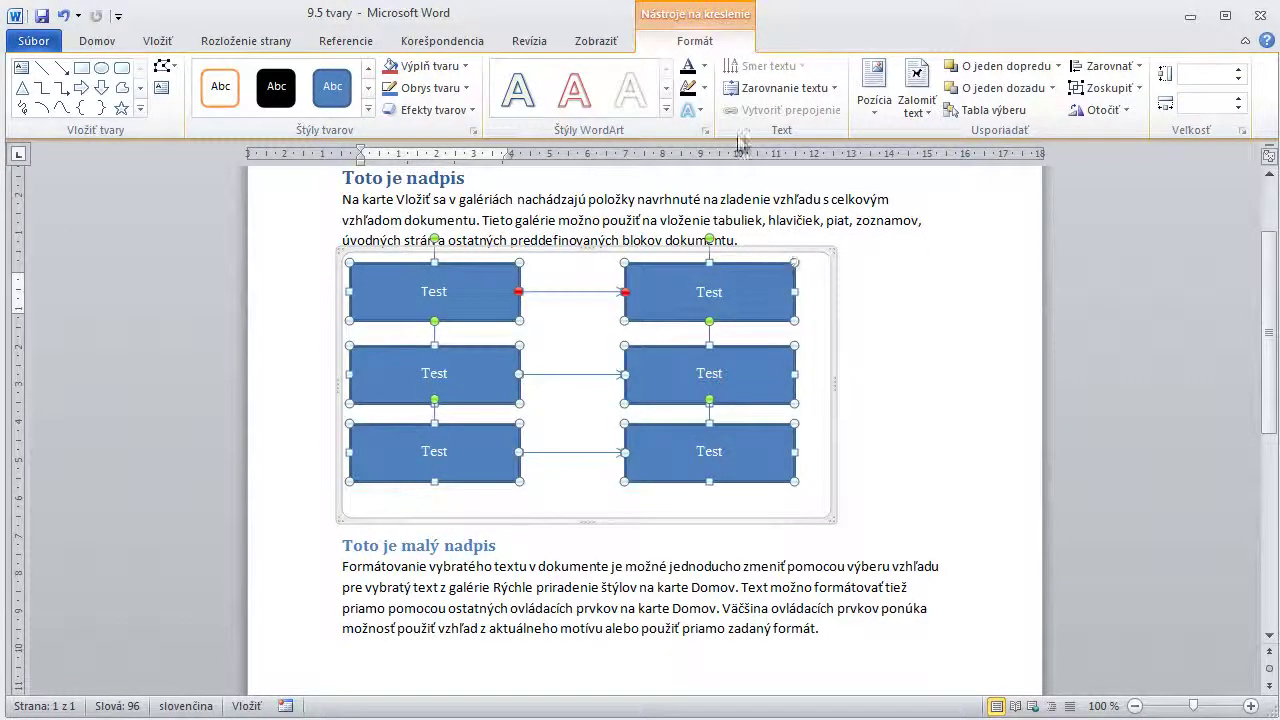
pyautogui.click(368, 111)
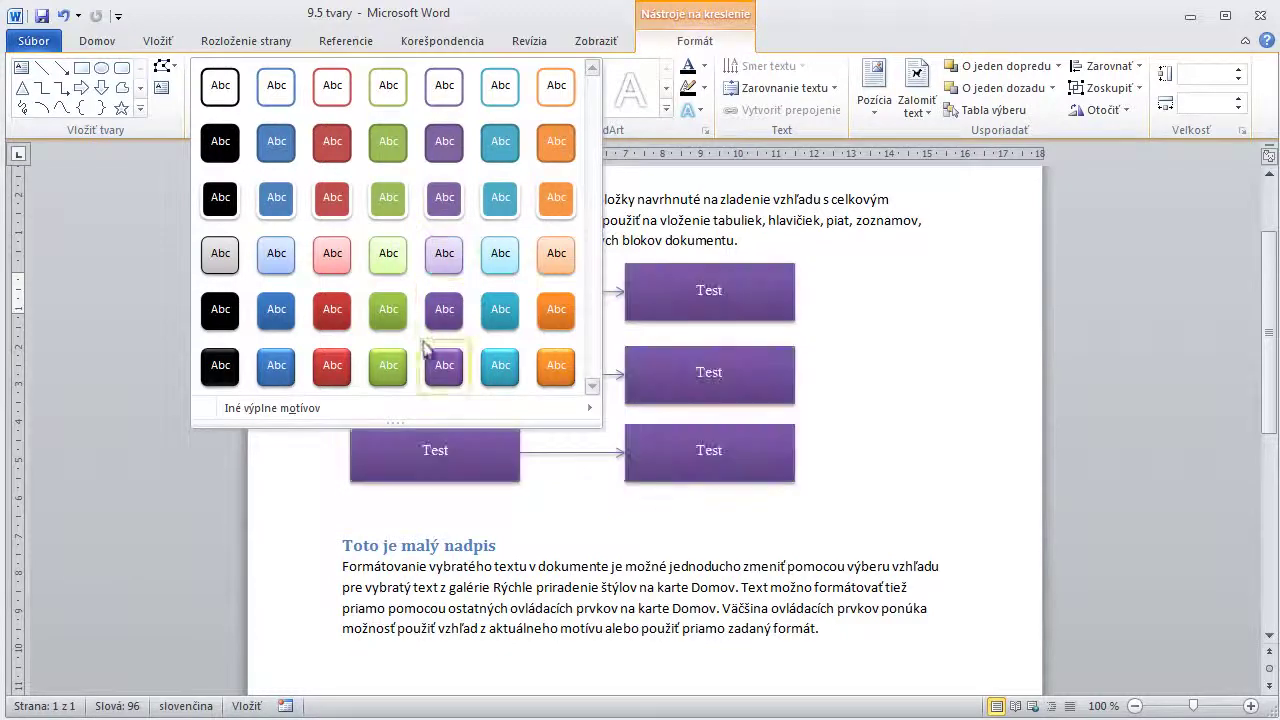
pyautogui.click(277, 272)
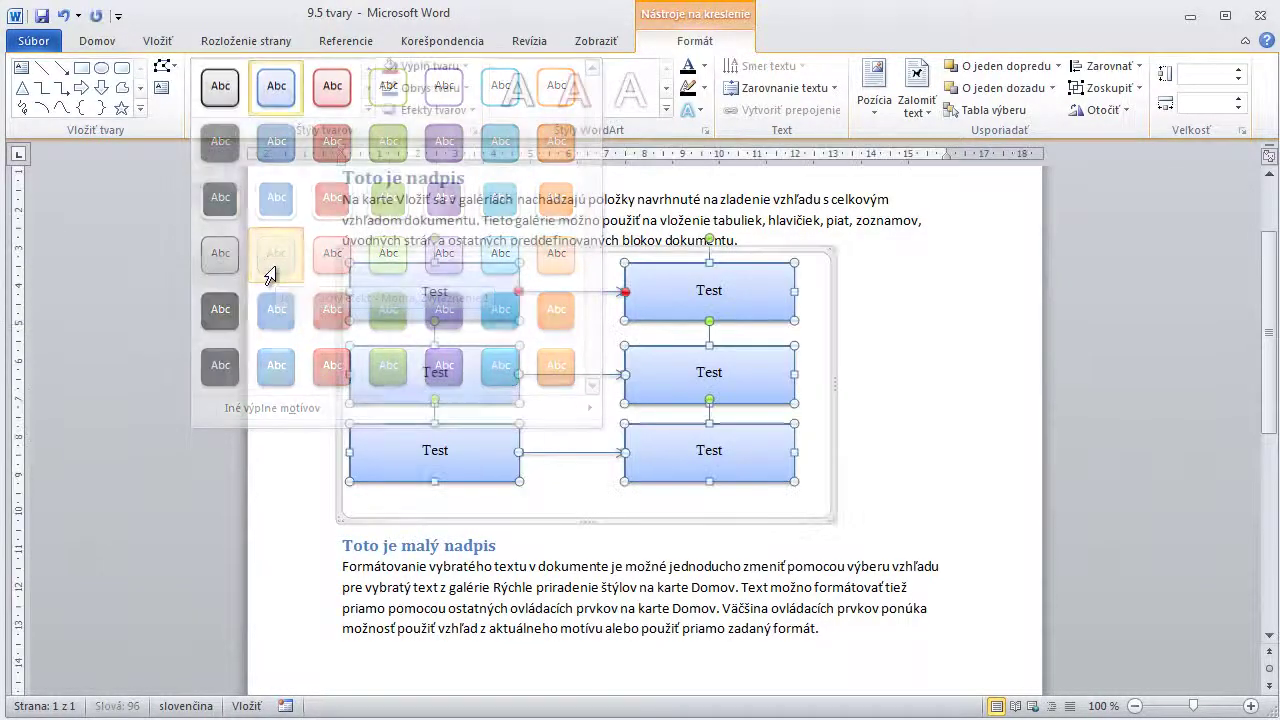
pyautogui.click(604, 503)
# Apply the Cestovanie theme from Rozloženie strany, then select all shapes on the canvas
pyautogui.click(240, 46)
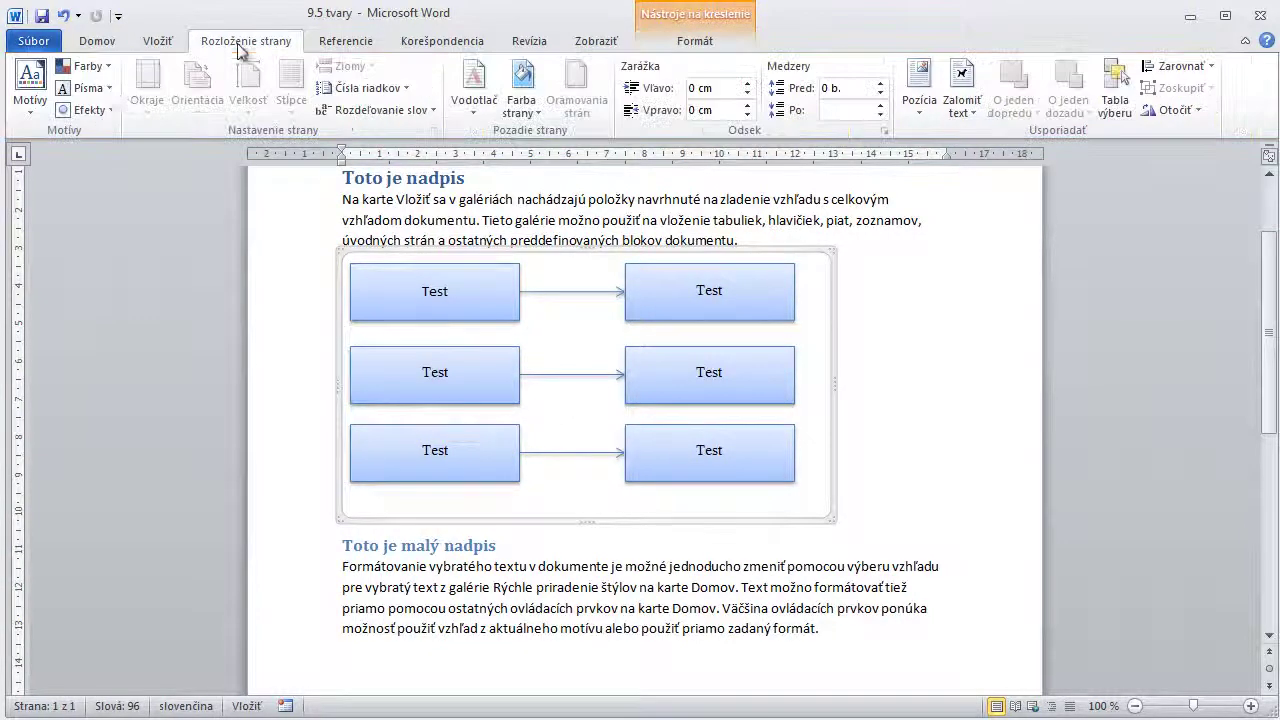
pyautogui.click(30, 85)
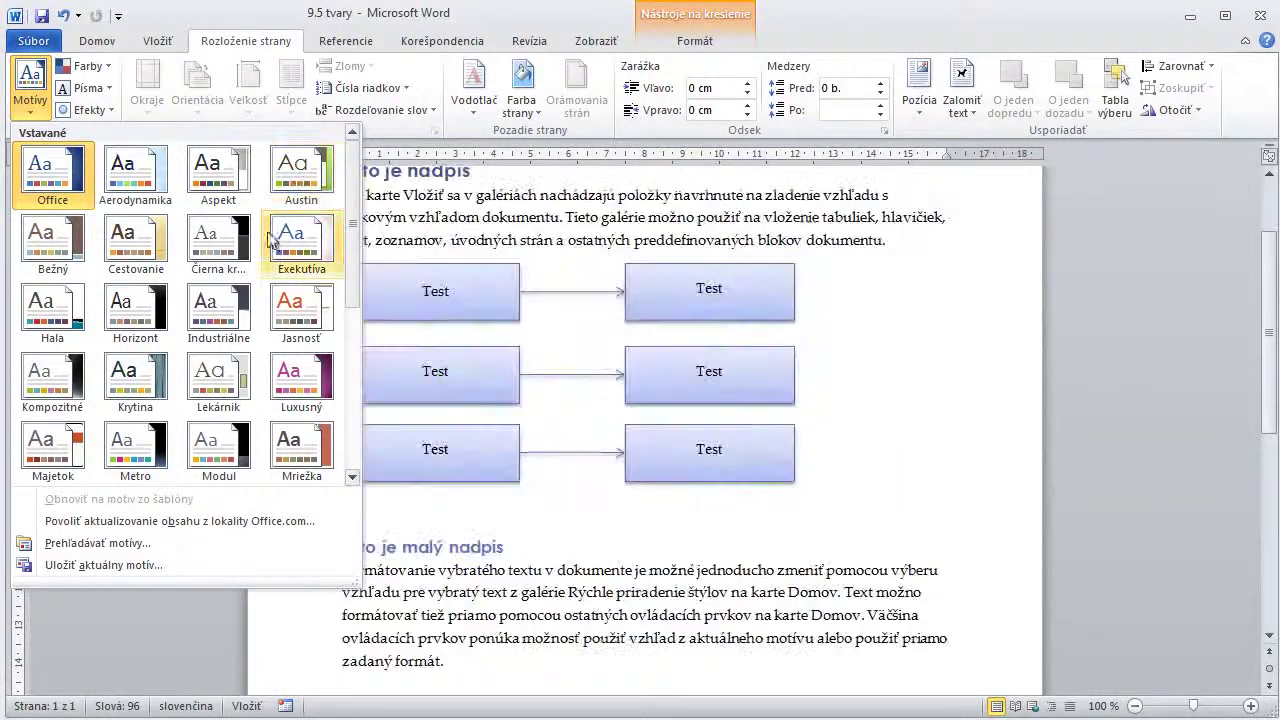
pyautogui.click(155, 248)
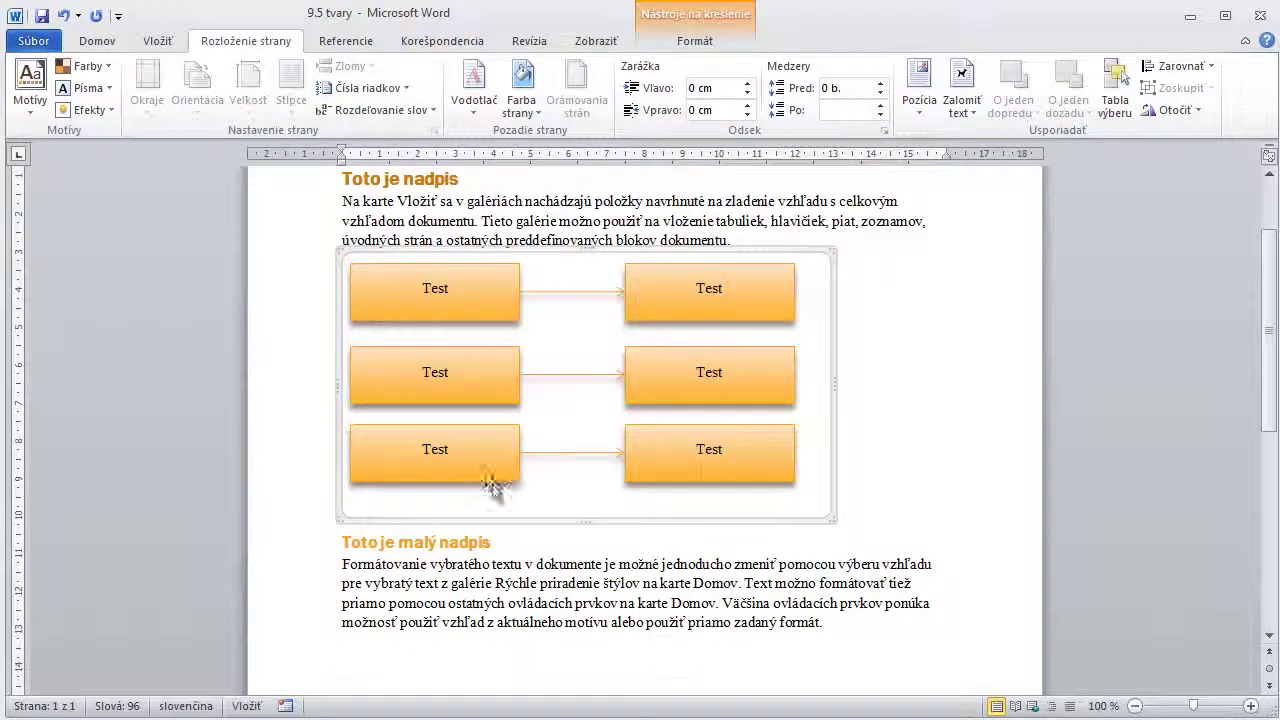
pyautogui.moveTo(349, 504)
pyautogui.mouseDown()
pyautogui.moveTo(760, 330)
pyautogui.moveTo(814, 268)
pyautogui.mouseUp()
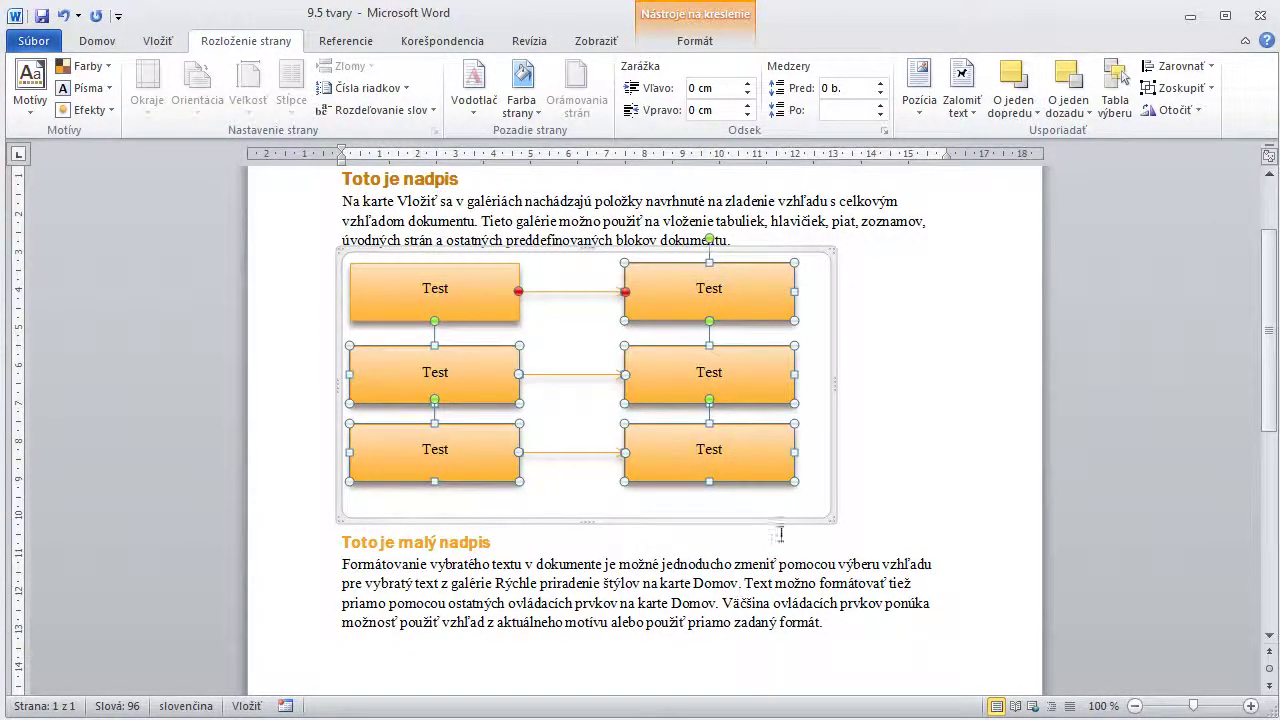
pyautogui.hotkey('ctrl', 'a')
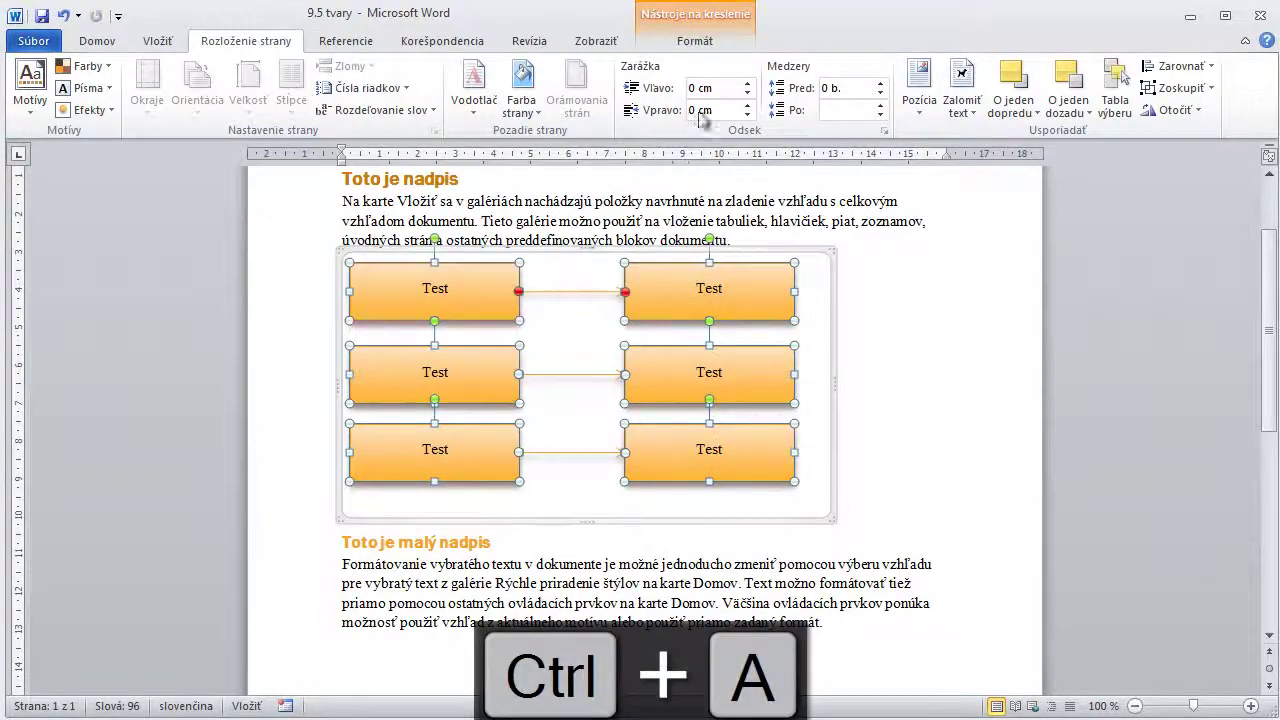
# Fill the selected boxes light orange and make their outlines and arrows red
pyautogui.click(703, 43)
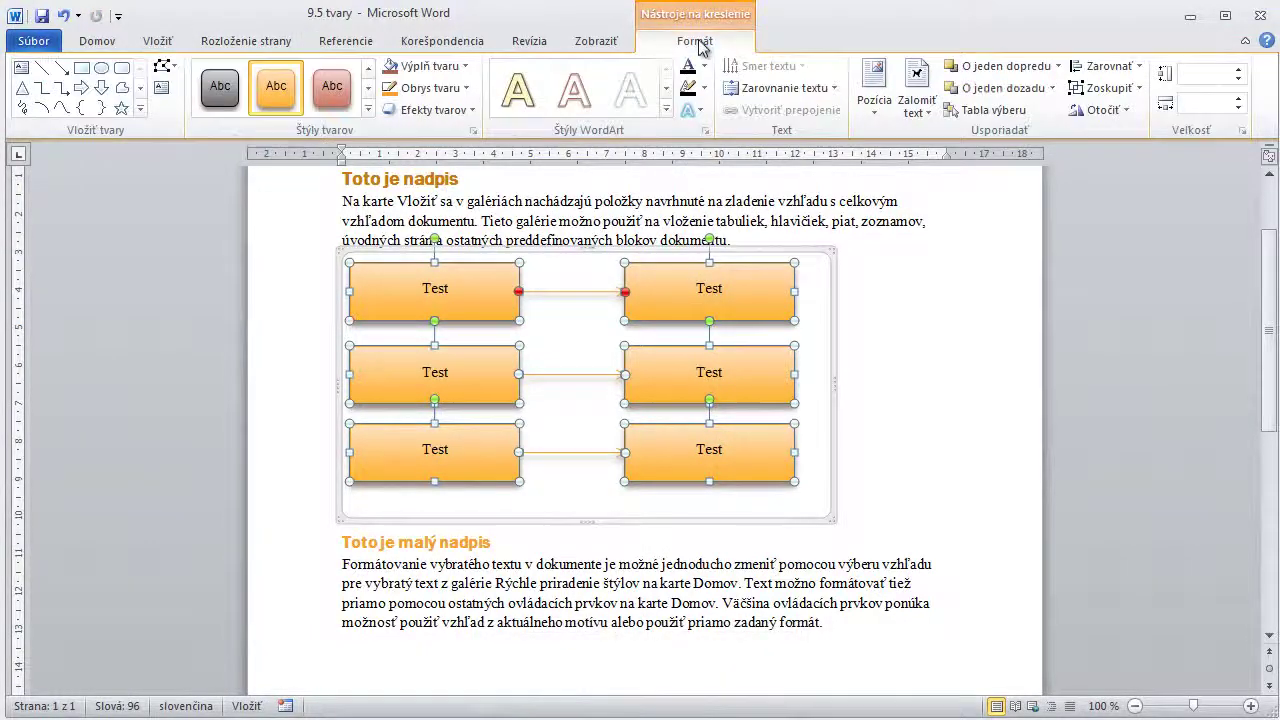
pyautogui.click(463, 66)
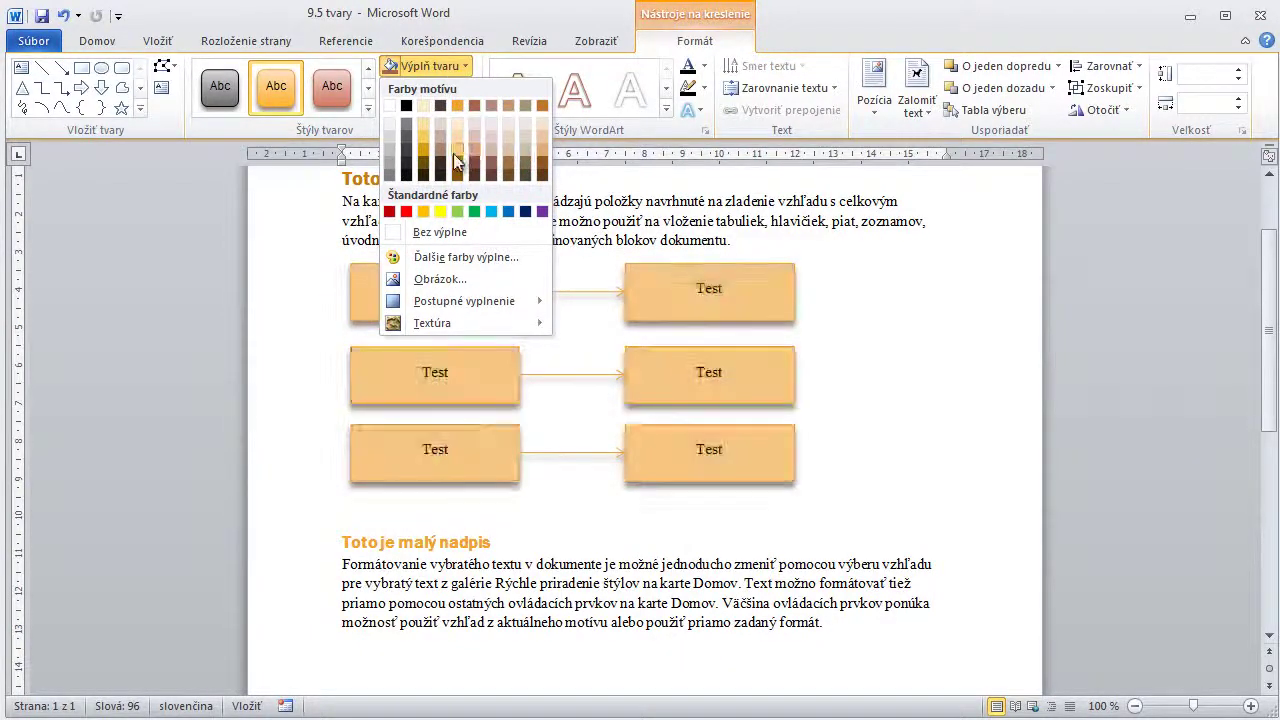
pyautogui.click(457, 160)
pyautogui.click(450, 88)
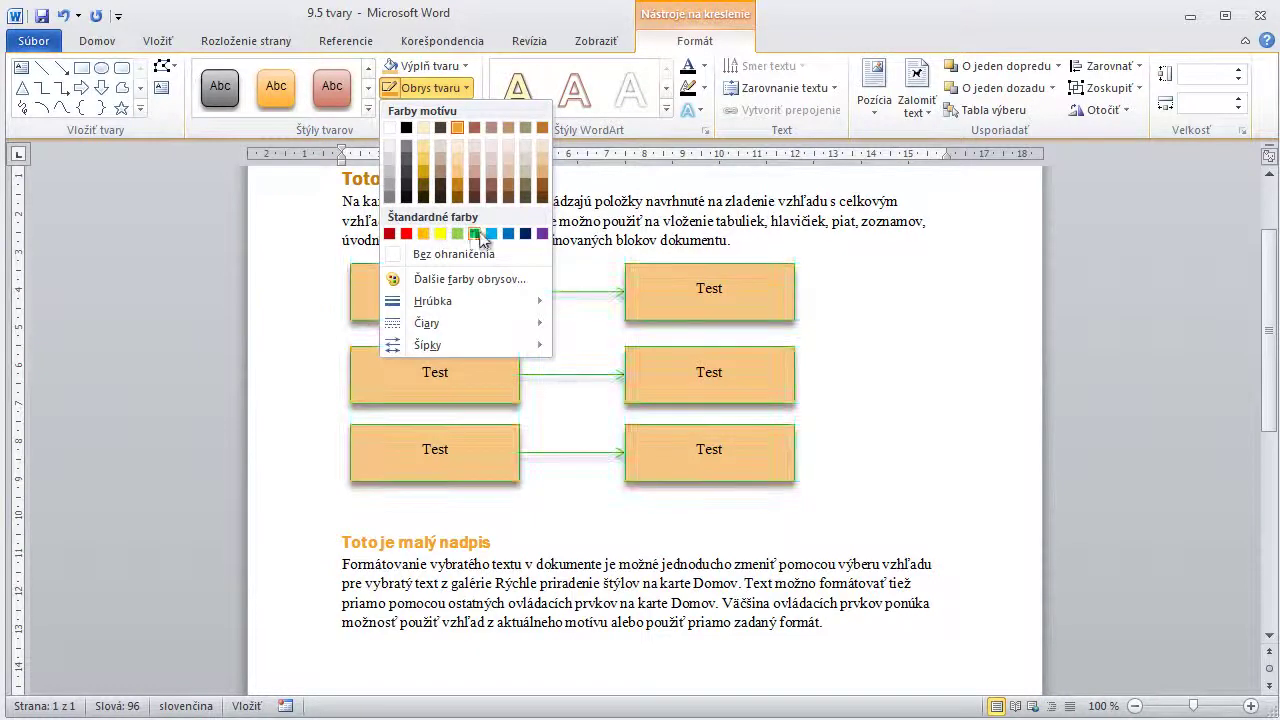
pyautogui.click(406, 236)
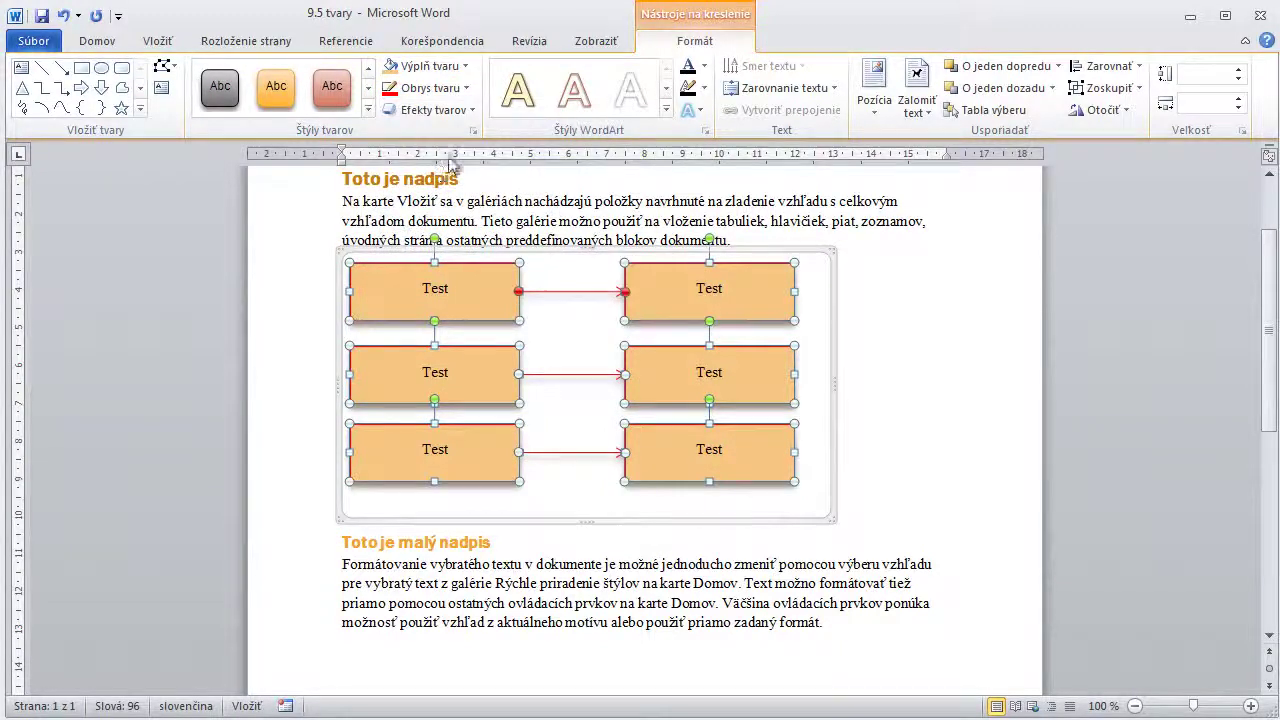
pyautogui.click(467, 110)
pyautogui.moveTo(465, 130)
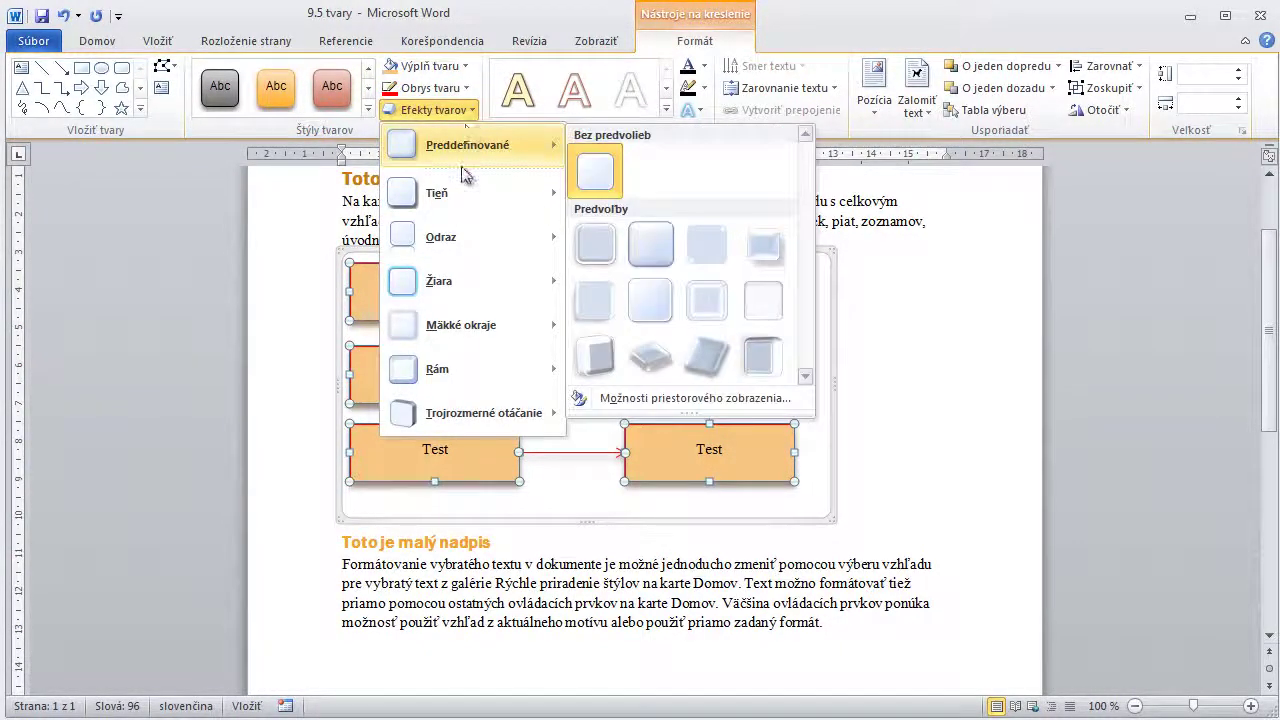
pyautogui.moveTo(465, 193)
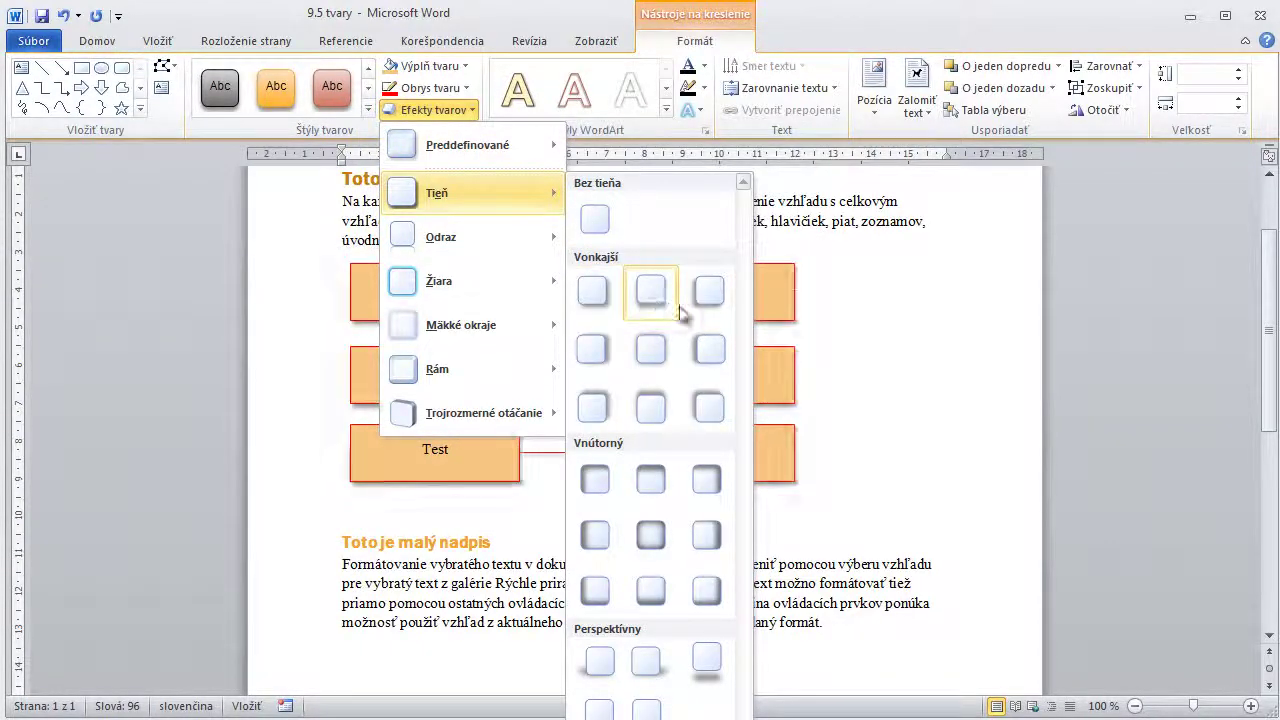
pyautogui.moveTo(477, 234)
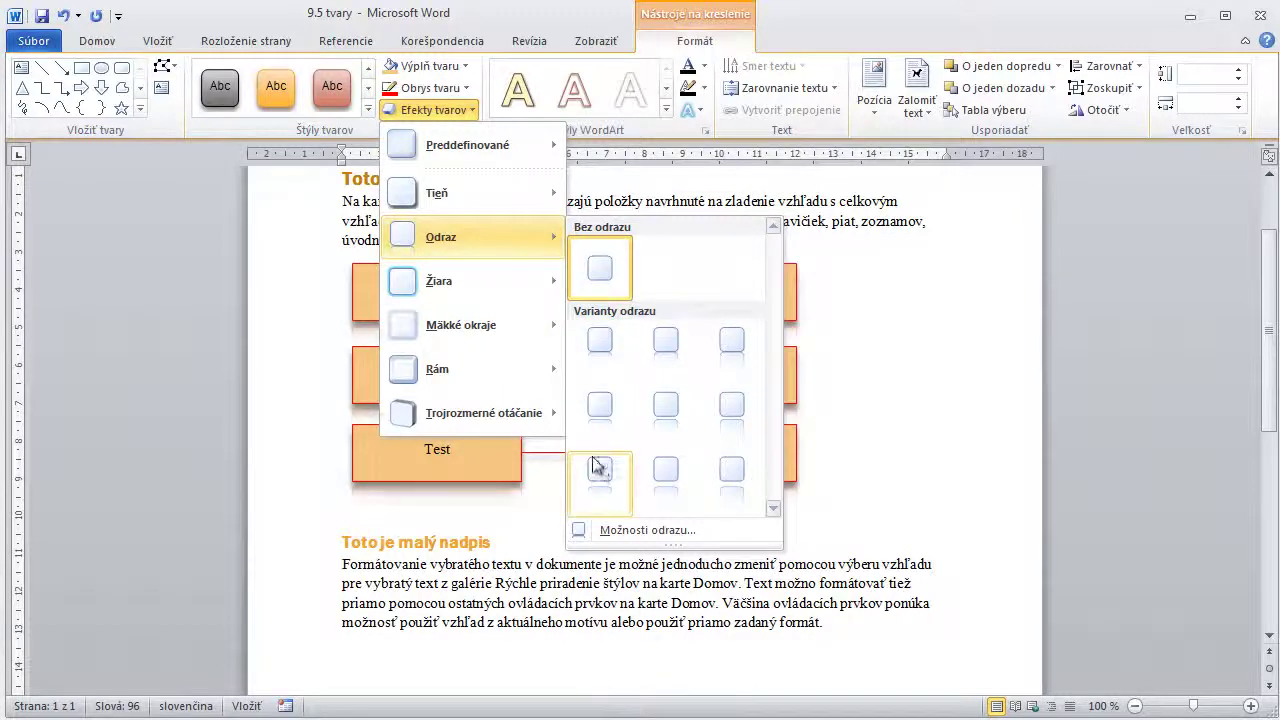
pyautogui.moveTo(475, 290)
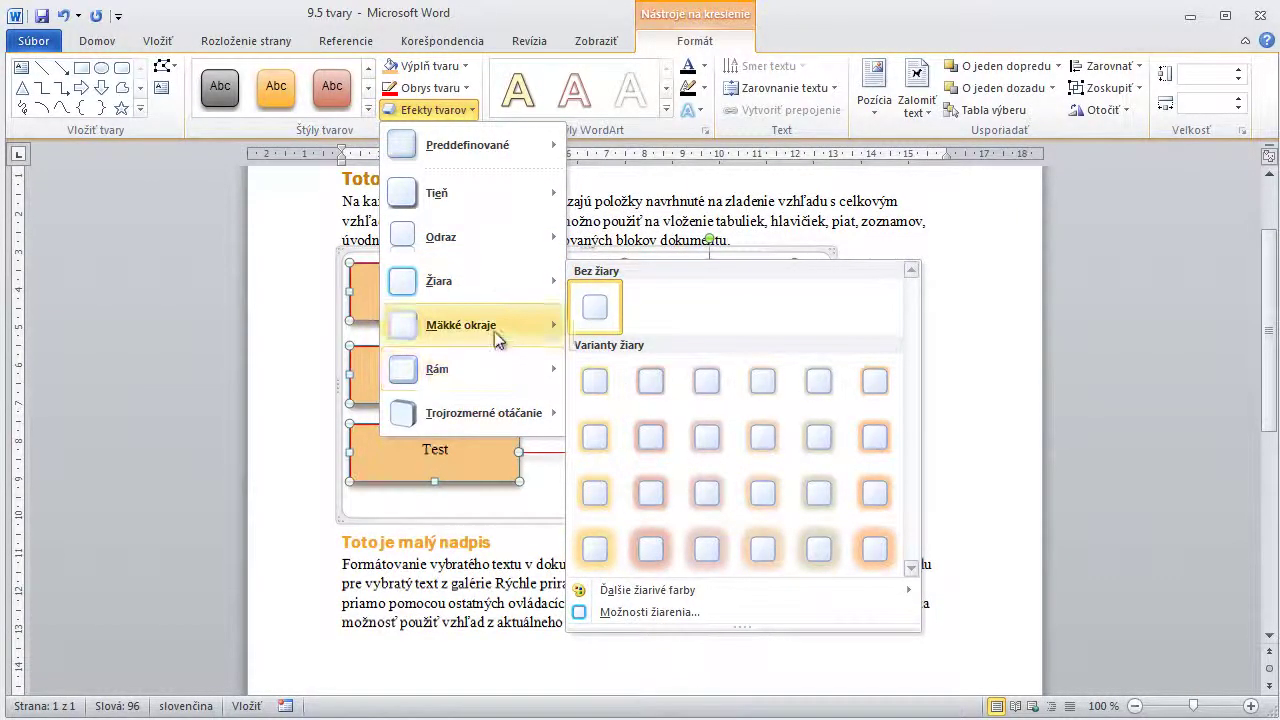
pyautogui.moveTo(494, 331)
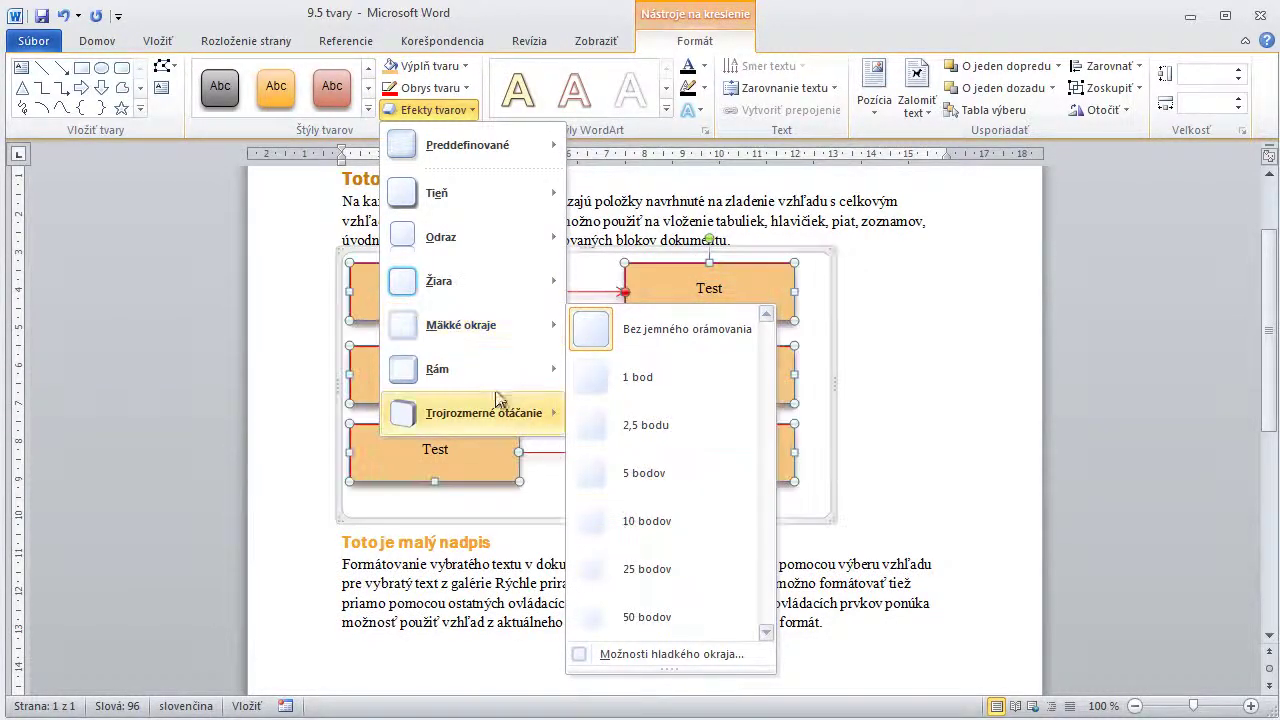
pyautogui.moveTo(484, 375)
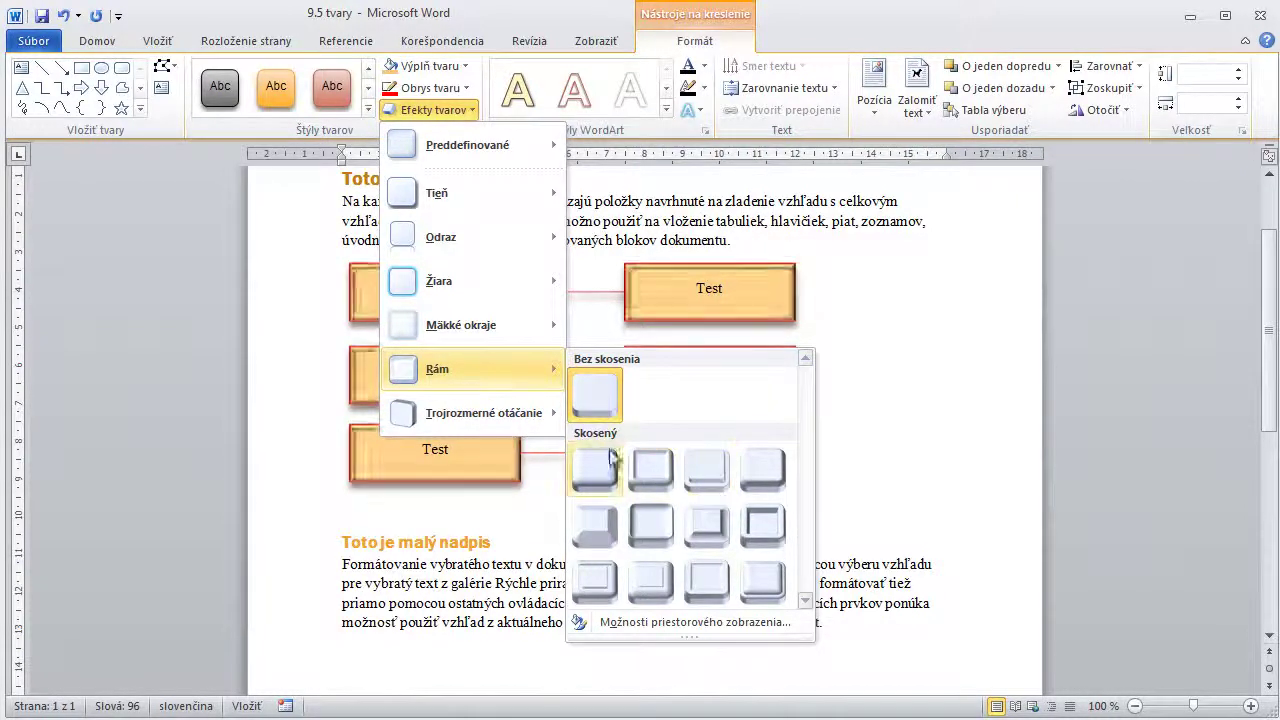
pyautogui.moveTo(476, 424)
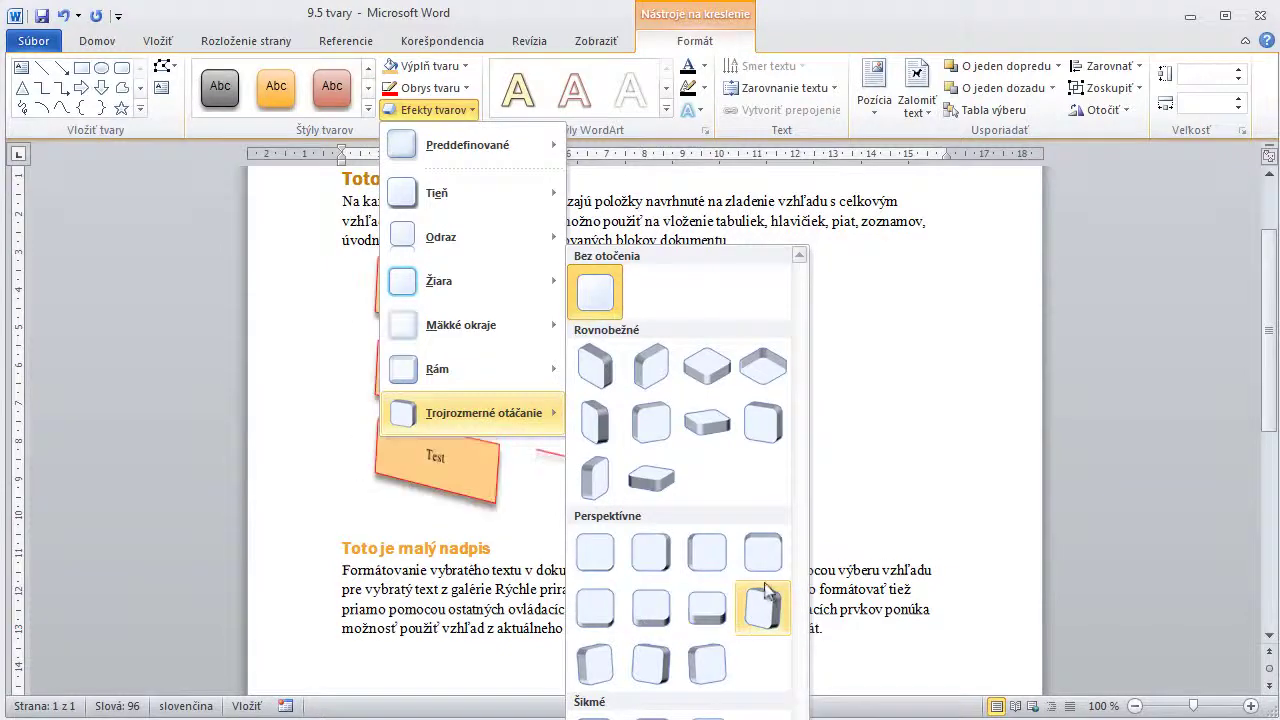
pyautogui.click(933, 360)
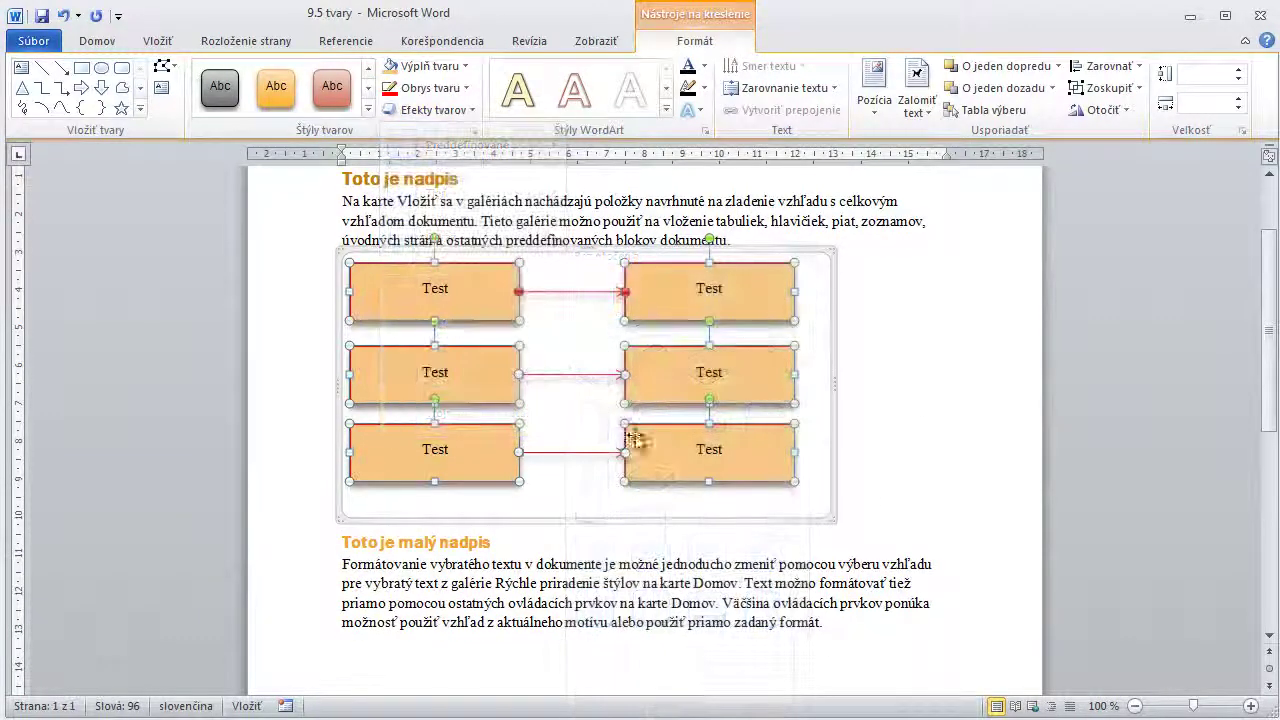
# Deselect the drawing by clicking back in the document text
pyautogui.click(582, 583)
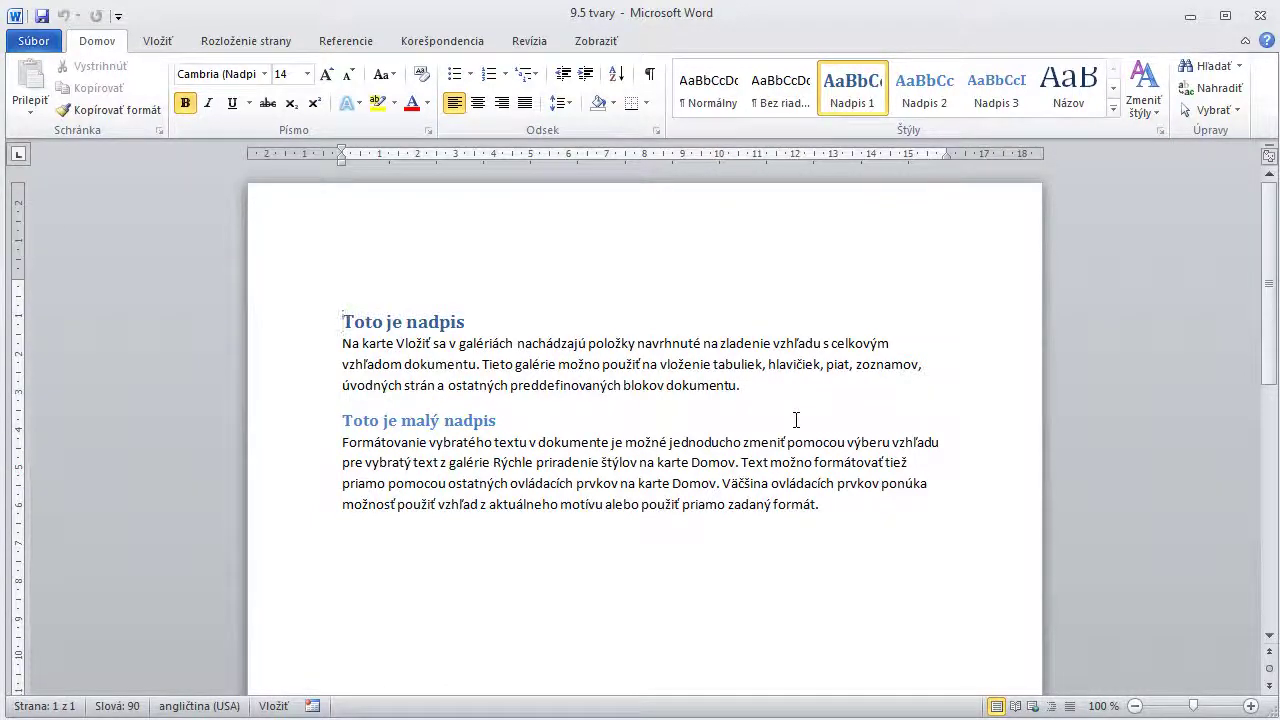
# Insert a new drawing canvas (Nové kresliace plátno) after the first paragraph
pyautogui.click(749, 387)
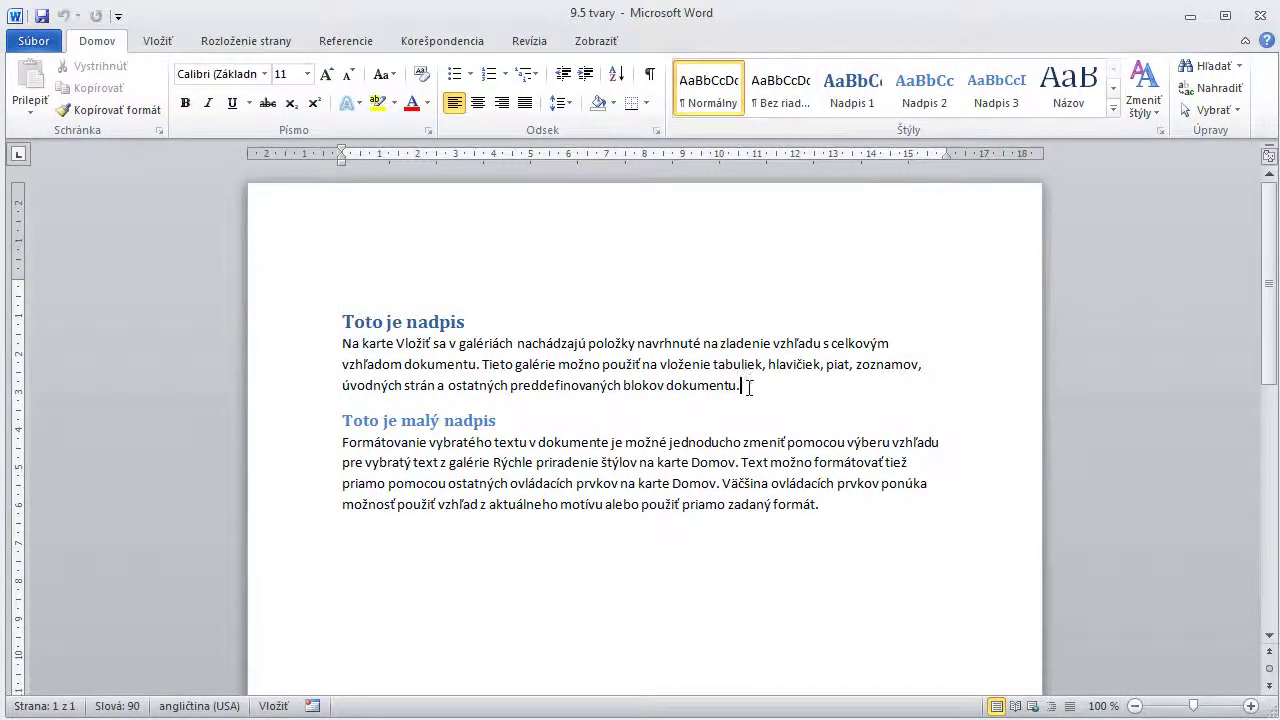
pyautogui.click(155, 44)
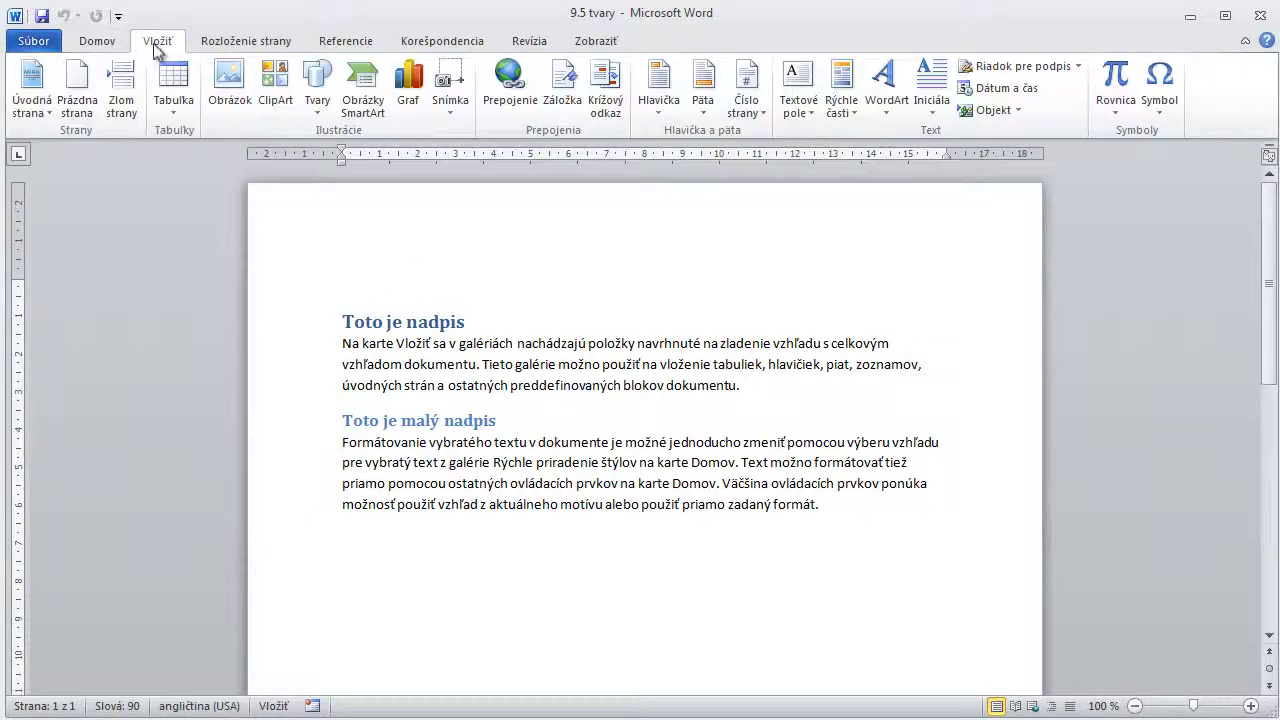
pyautogui.click(316, 115)
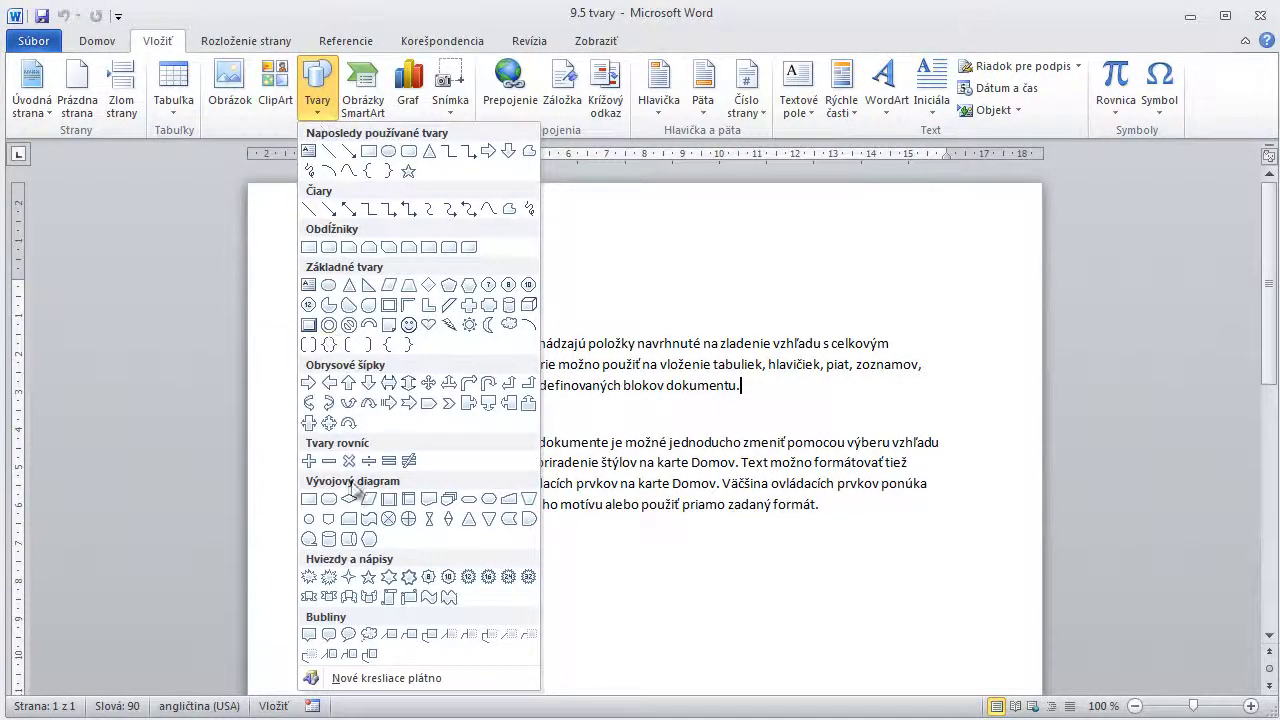
pyautogui.click(360, 680)
pyautogui.scroll(-2, 500, 470)
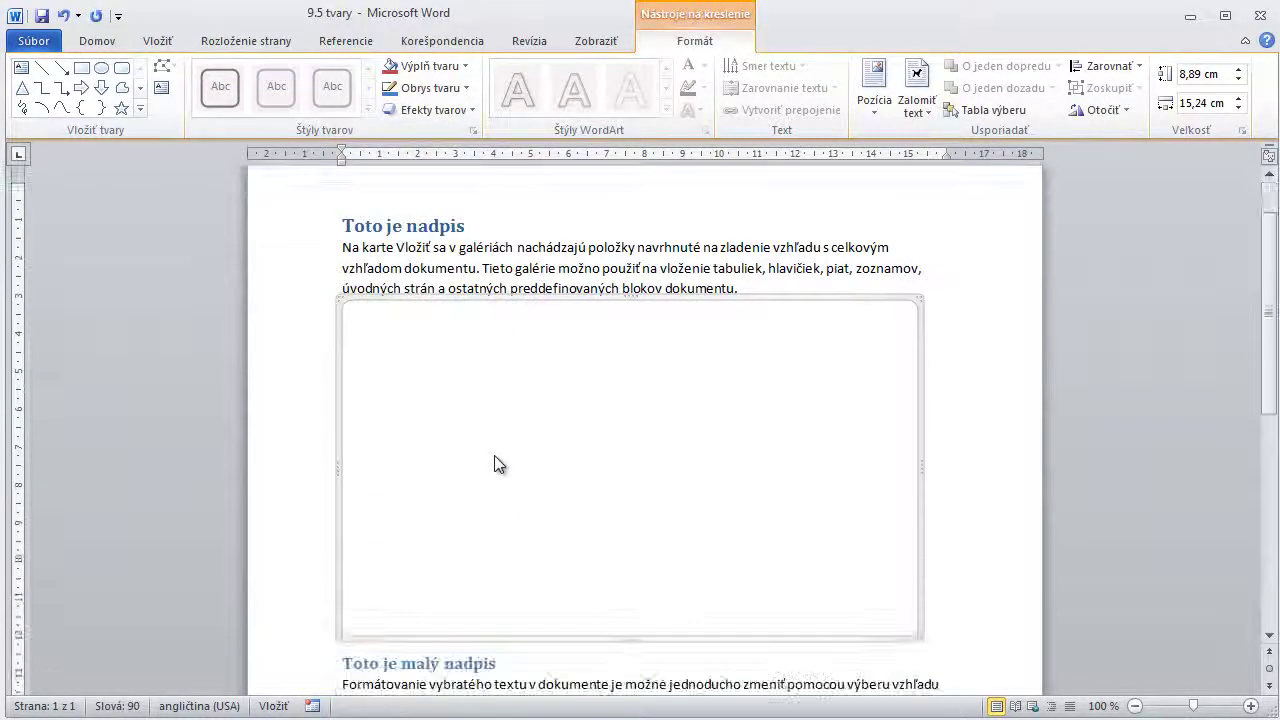
pyautogui.scroll(-1, 494, 460)
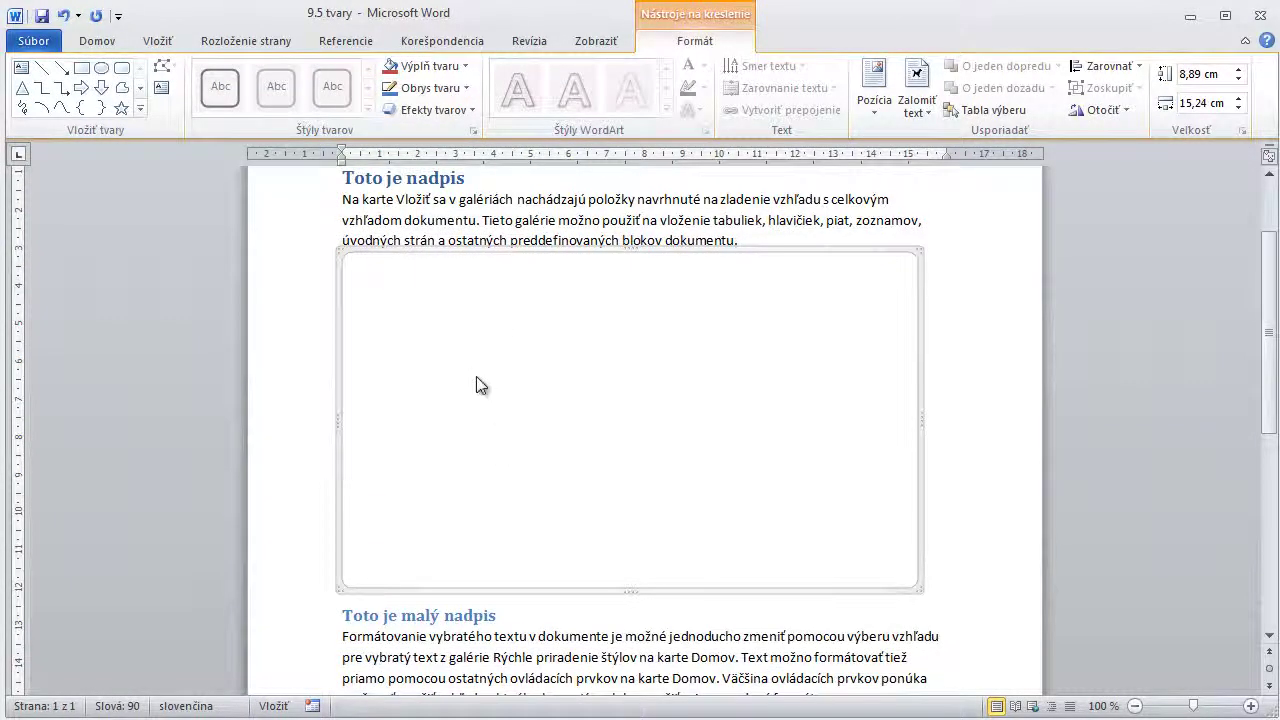
# Shrink the drawing canvas to 5.61 × 9.62 cm by dragging its corner
pyautogui.click(494, 216)
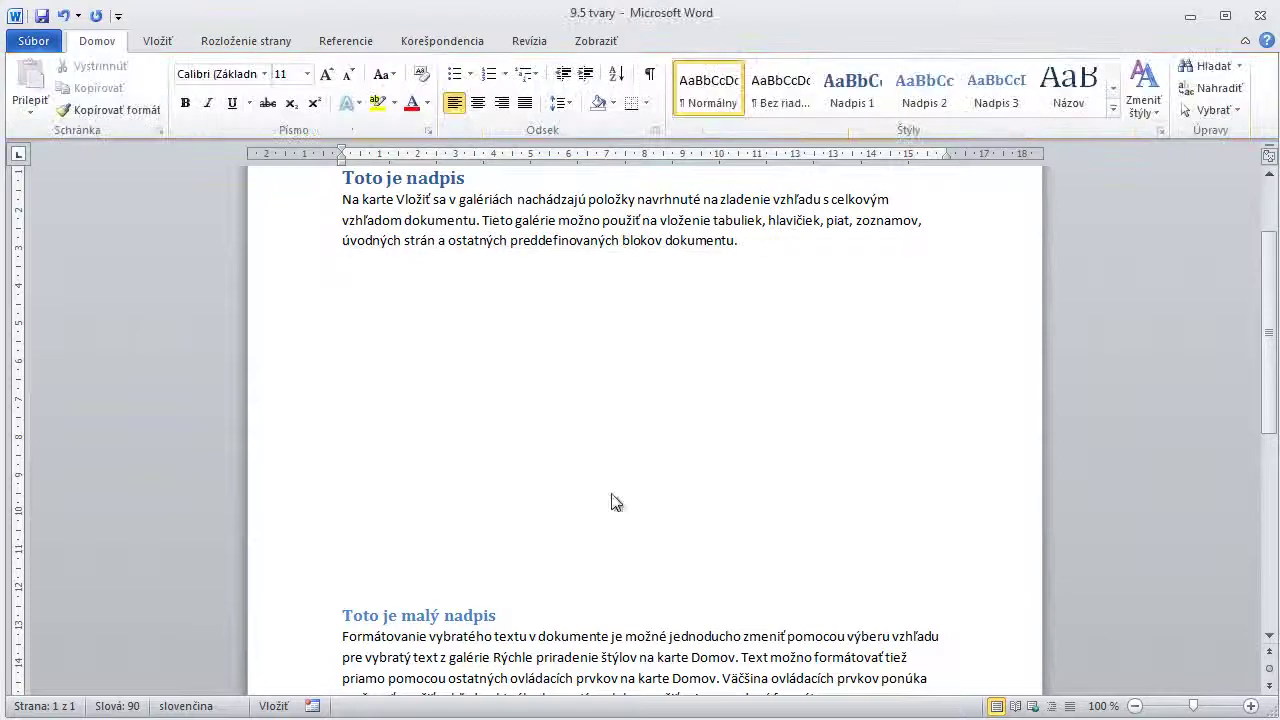
pyautogui.click(660, 456)
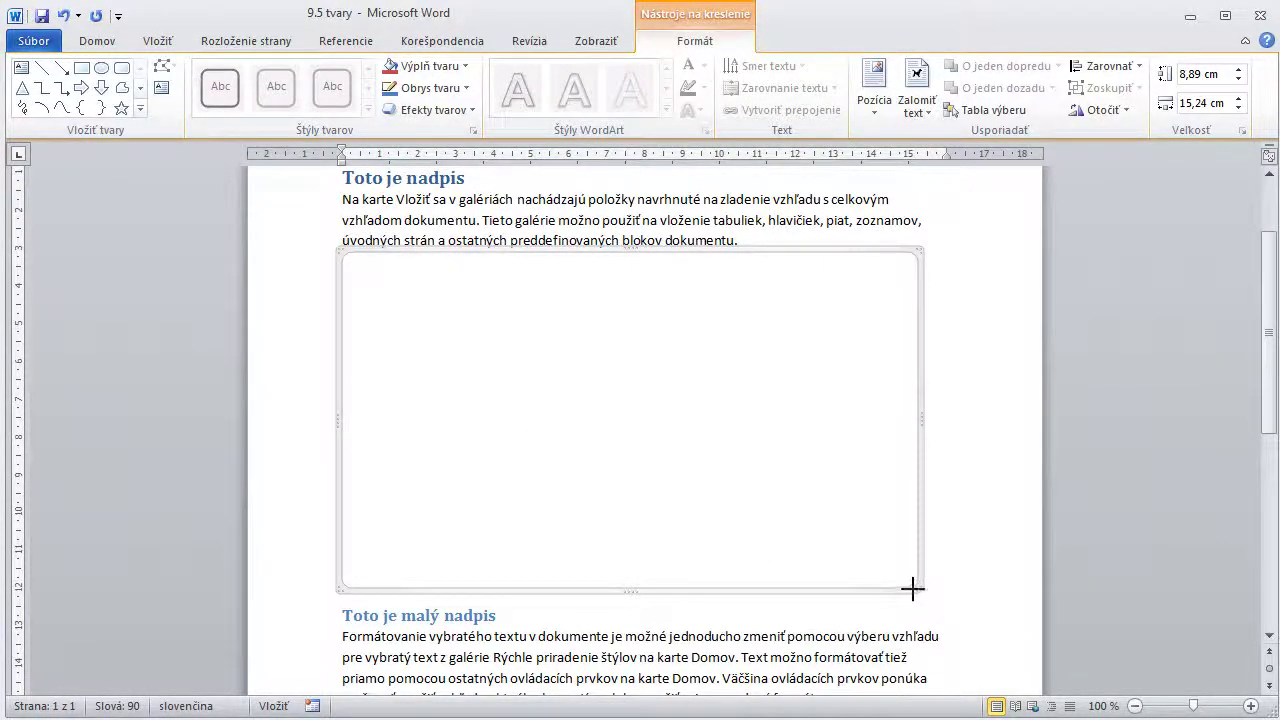
pyautogui.moveTo(912, 588); pyautogui.dragTo(686, 476)
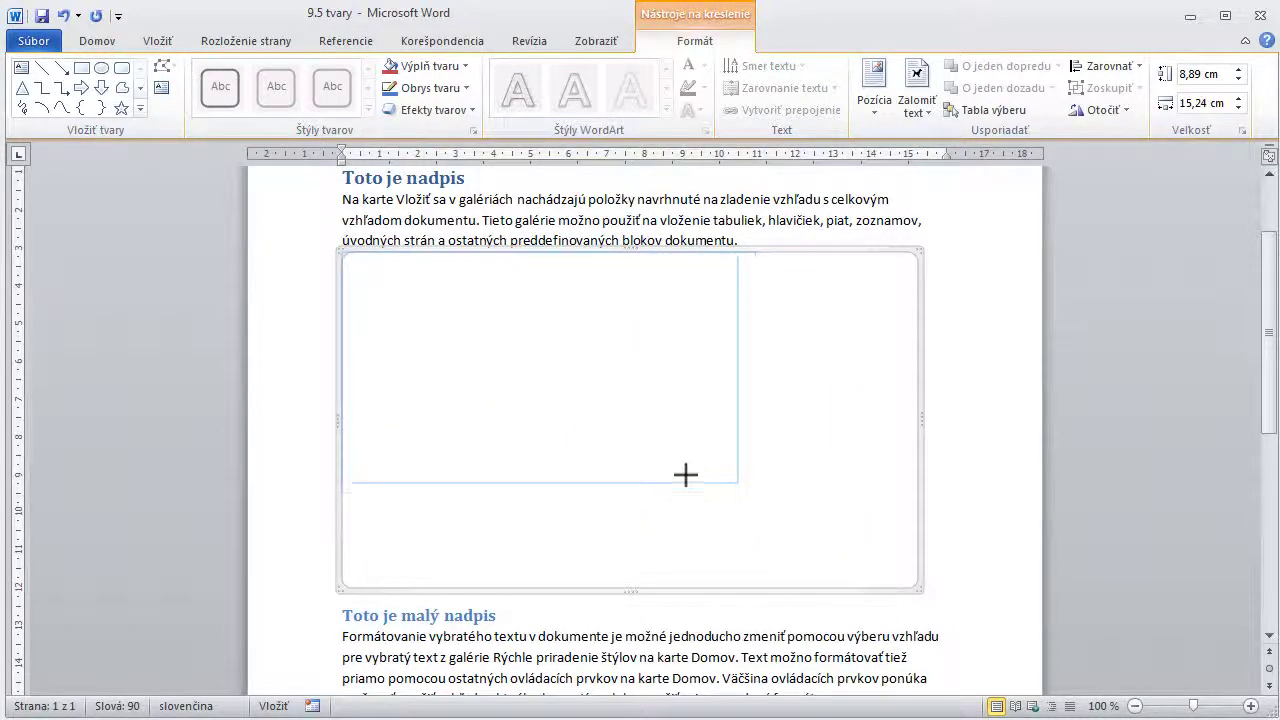
pyautogui.moveTo(686, 476); pyautogui.dragTo(703, 463)
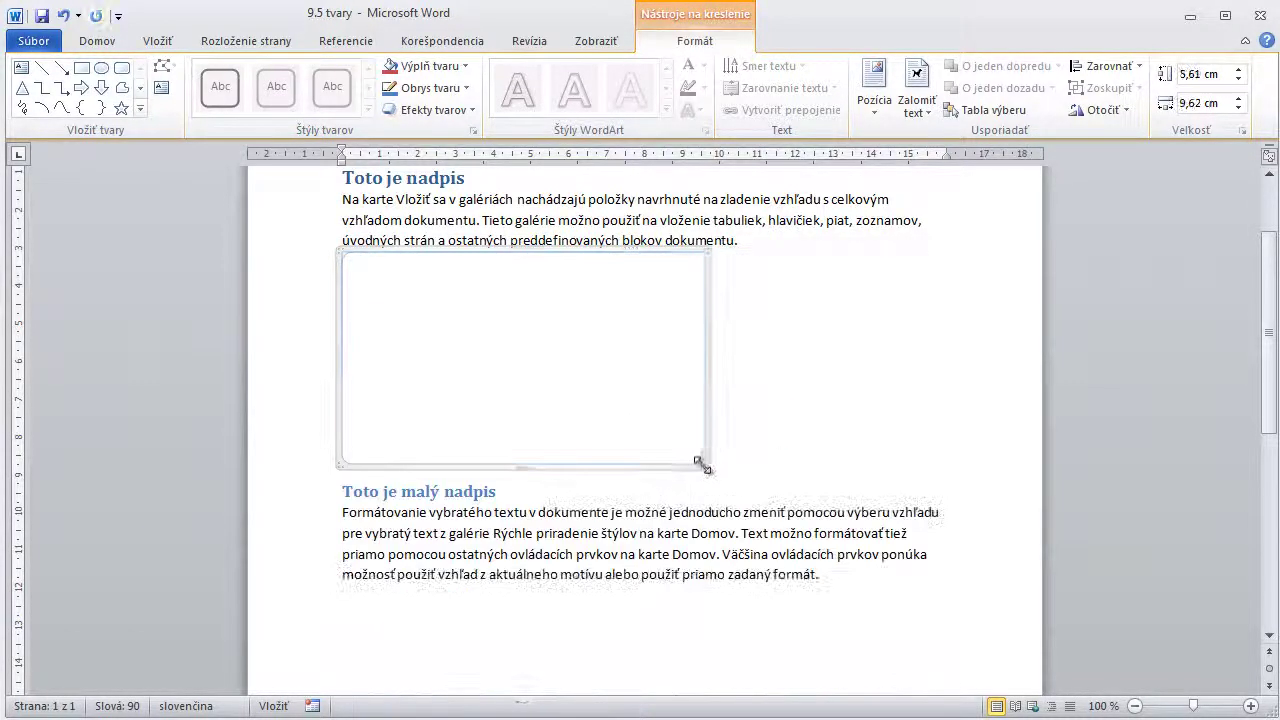
# Toggle the canvas's locked aspect ratio and enlarge it to 8.86 × 13.92 cm
pyautogui.click(1242, 130)
pyautogui.click(405, 433)
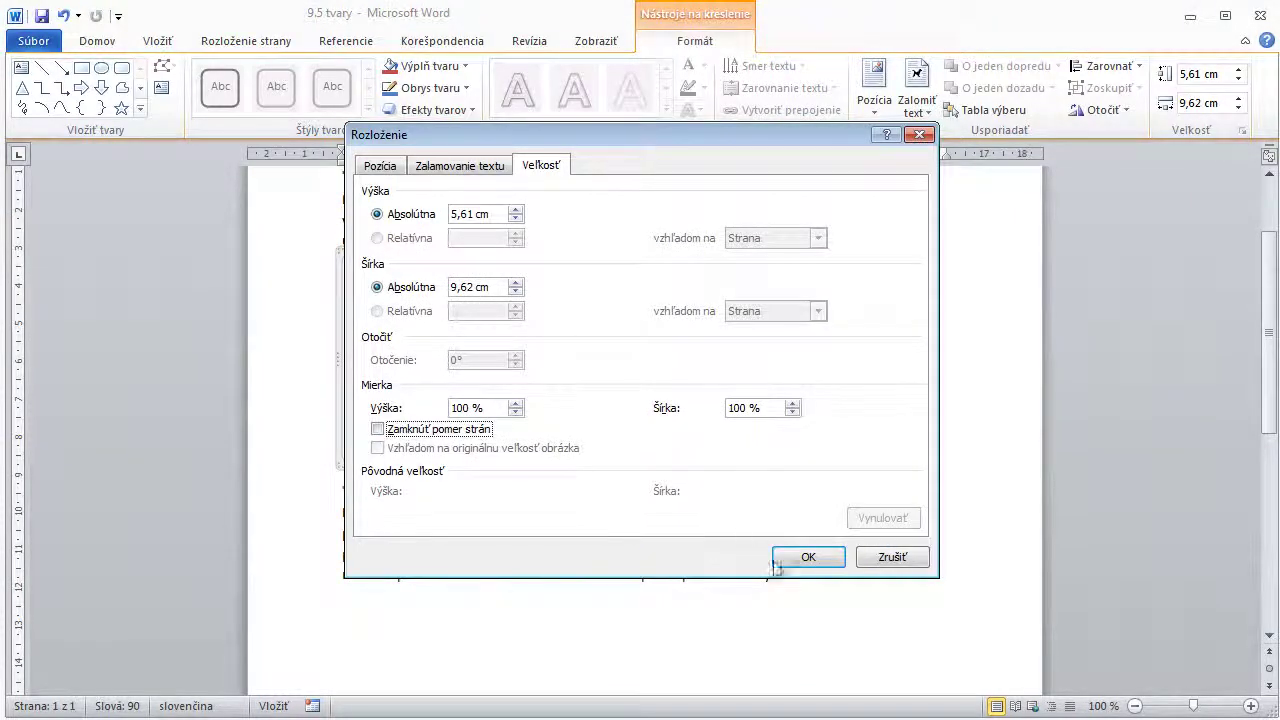
pyautogui.click(785, 560)
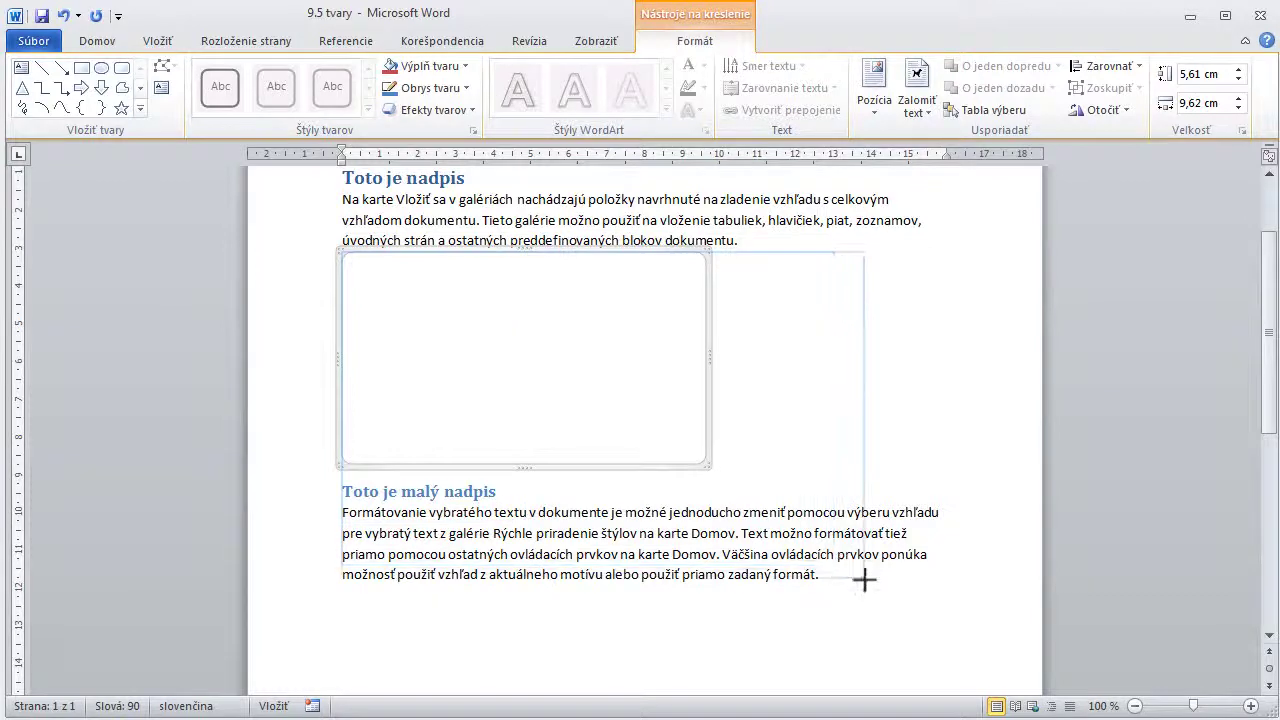
pyautogui.moveTo(832, 566); pyautogui.dragTo(868, 590)
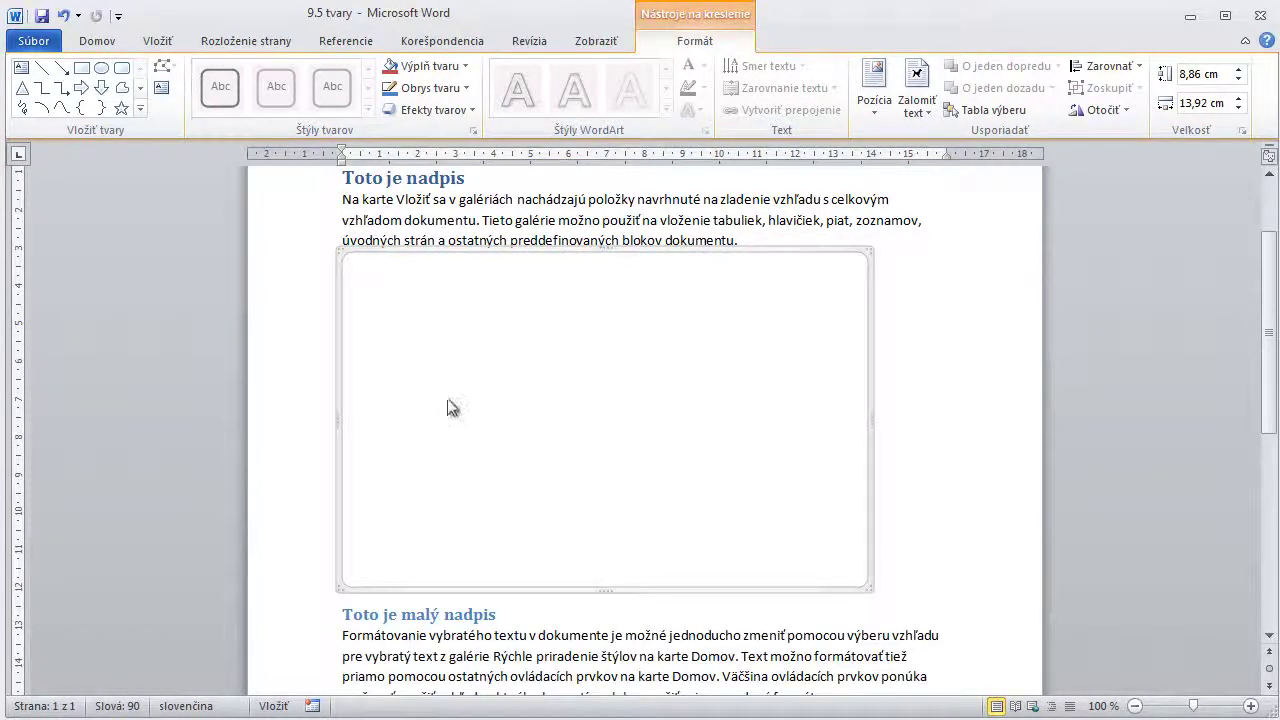
pyautogui.click(157, 41)
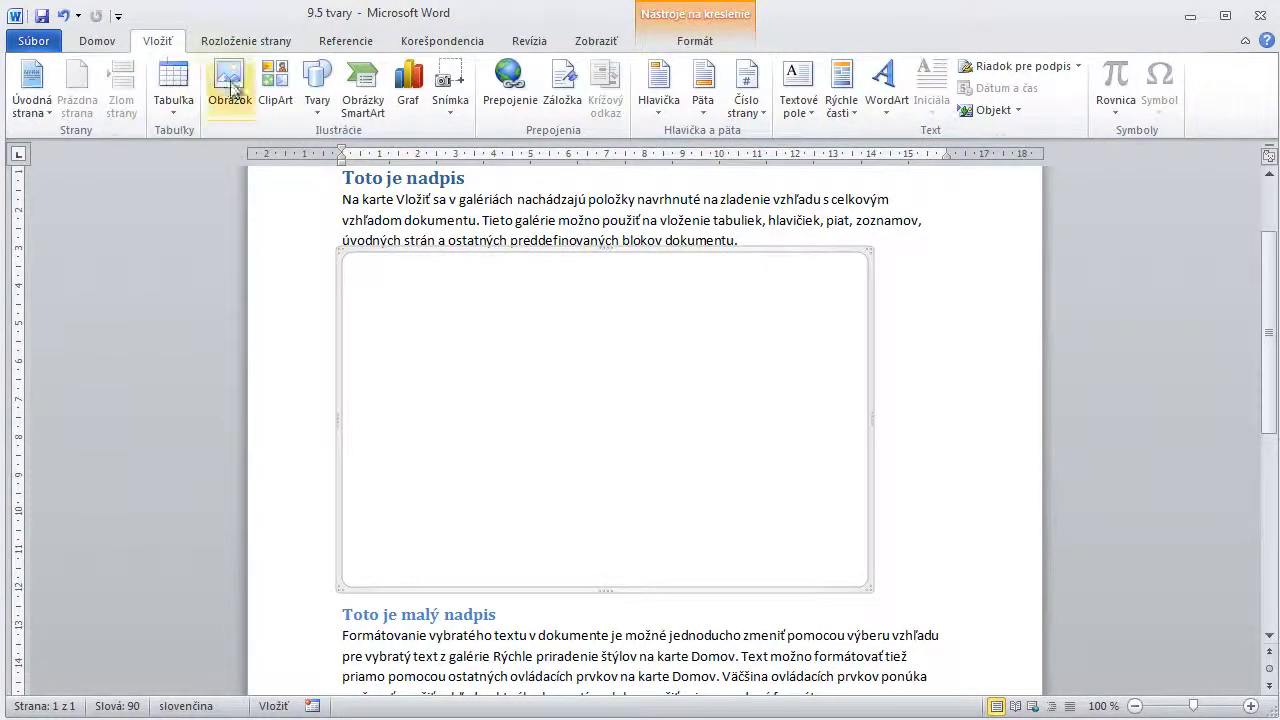
# Draw a 1.51 × 4.47 cm rectangle and move it to the canvas's top-left corner
pyautogui.click(318, 105)
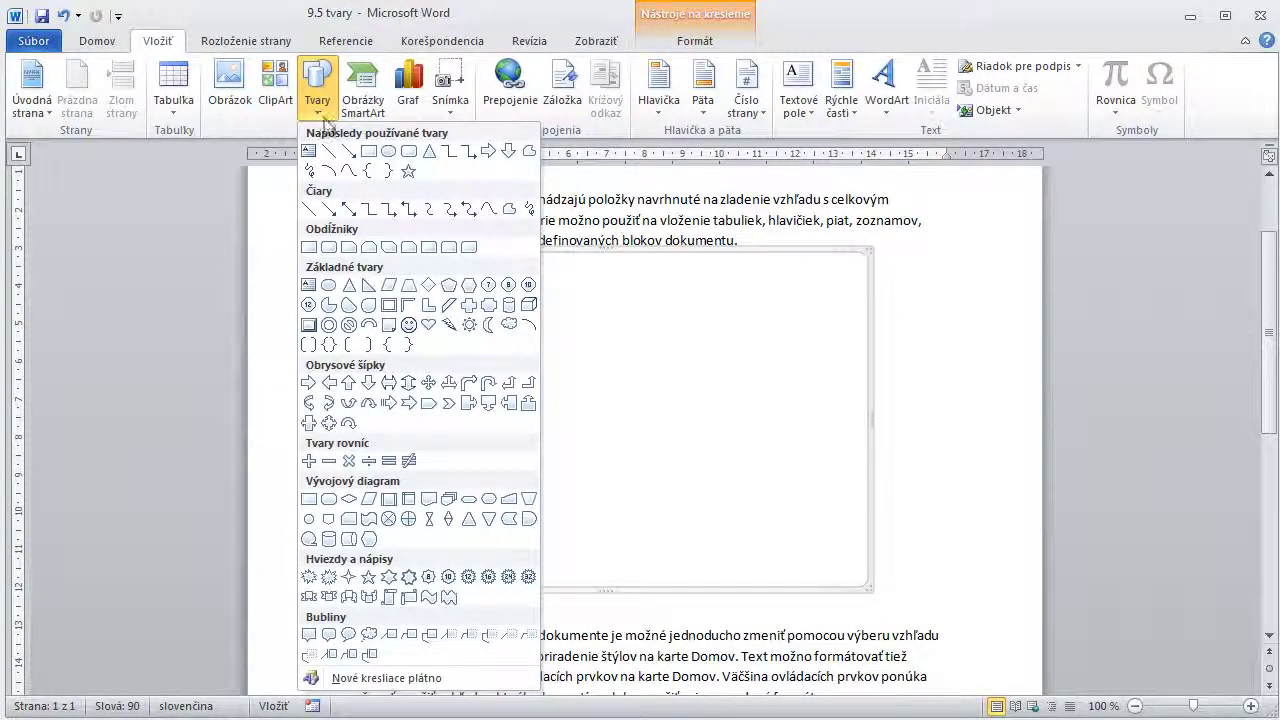
pyautogui.click(368, 152)
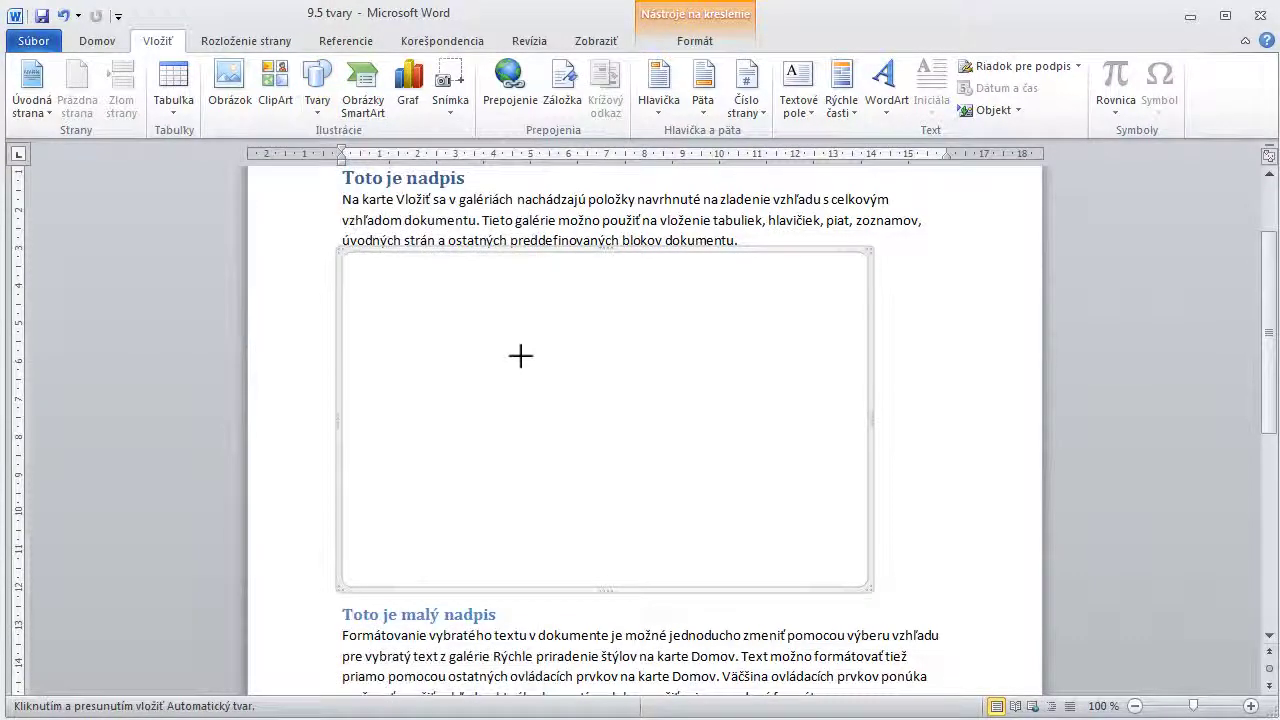
pyautogui.moveTo(519, 355)
pyautogui.mouseDown()
pyautogui.moveTo(599, 418)
pyautogui.moveTo(715, 430)
pyautogui.mouseUp()
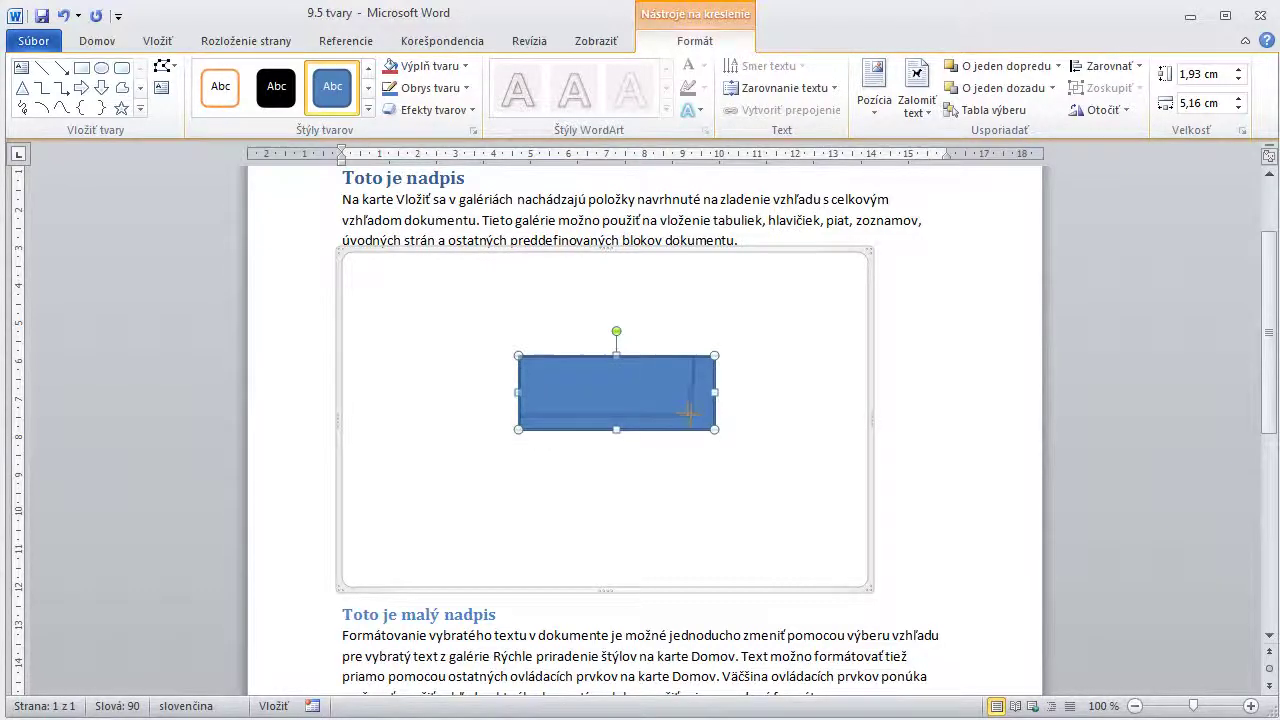
pyautogui.moveTo(687, 411); pyautogui.dragTo(686, 413)
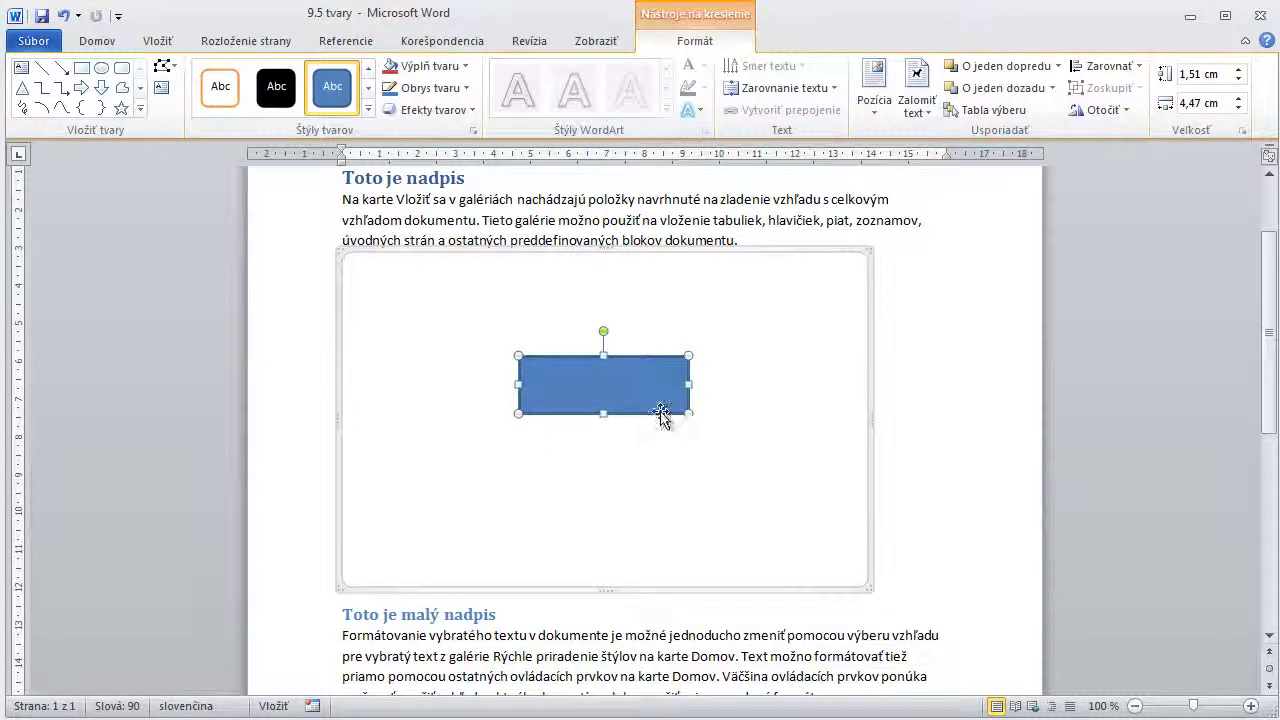
pyautogui.moveTo(603, 331)
pyautogui.mouseDown()
pyautogui.moveTo(565, 340)
pyautogui.moveTo(606, 334)
pyautogui.moveTo(468, 262)
pyautogui.mouseUp()
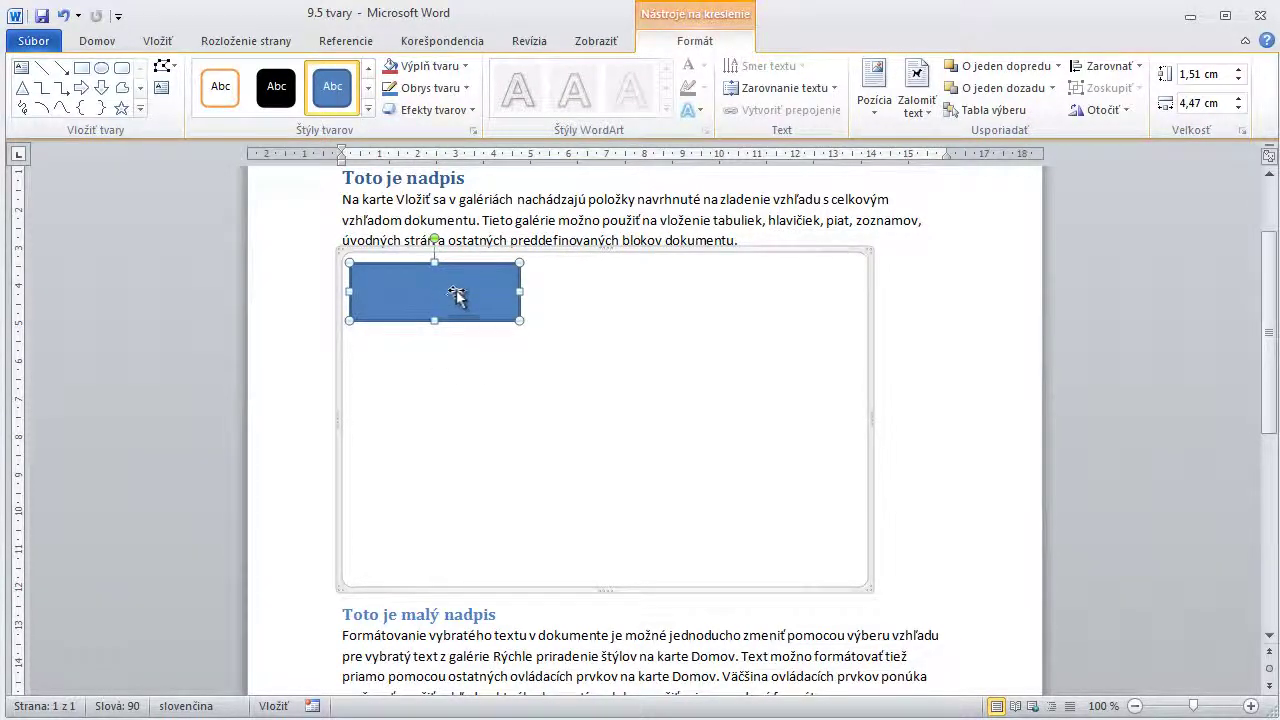
# Add the text 'Test' inside the rectangle and centre it vertically
pyautogui.rightClick(458, 295)
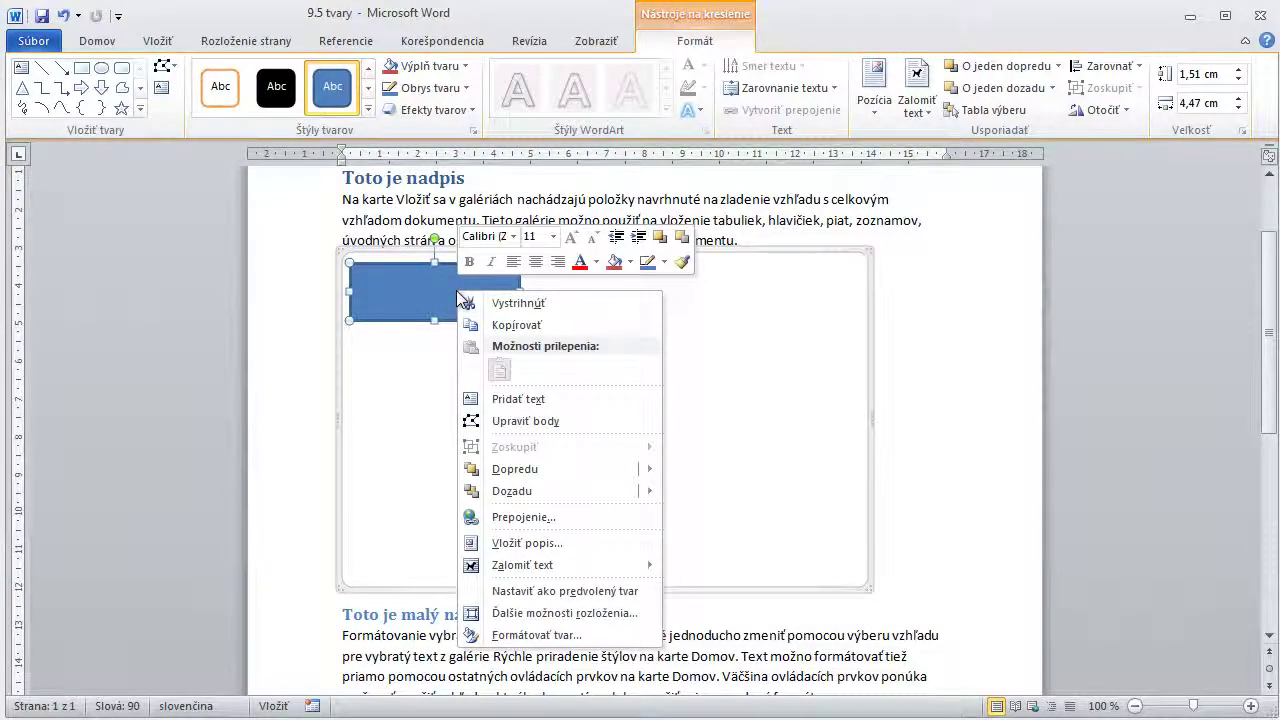
pyautogui.click(510, 400)
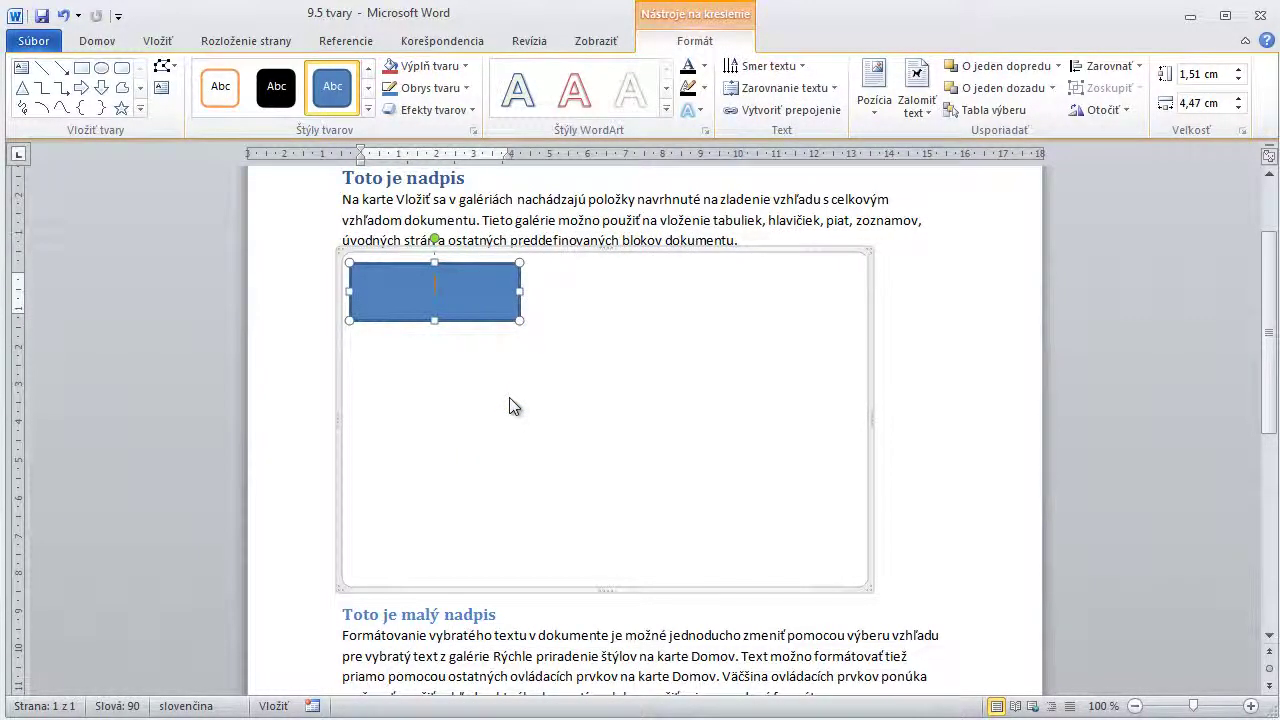
pyautogui.write('Test')
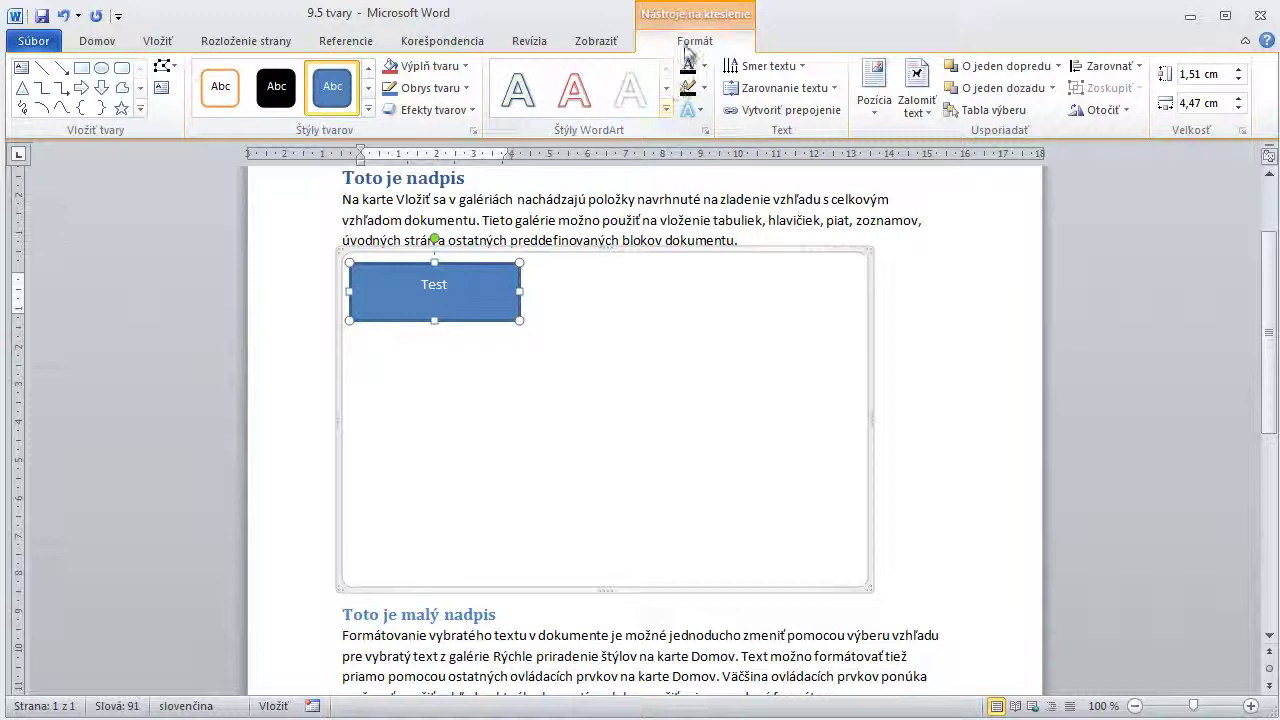
pyautogui.click(771, 90)
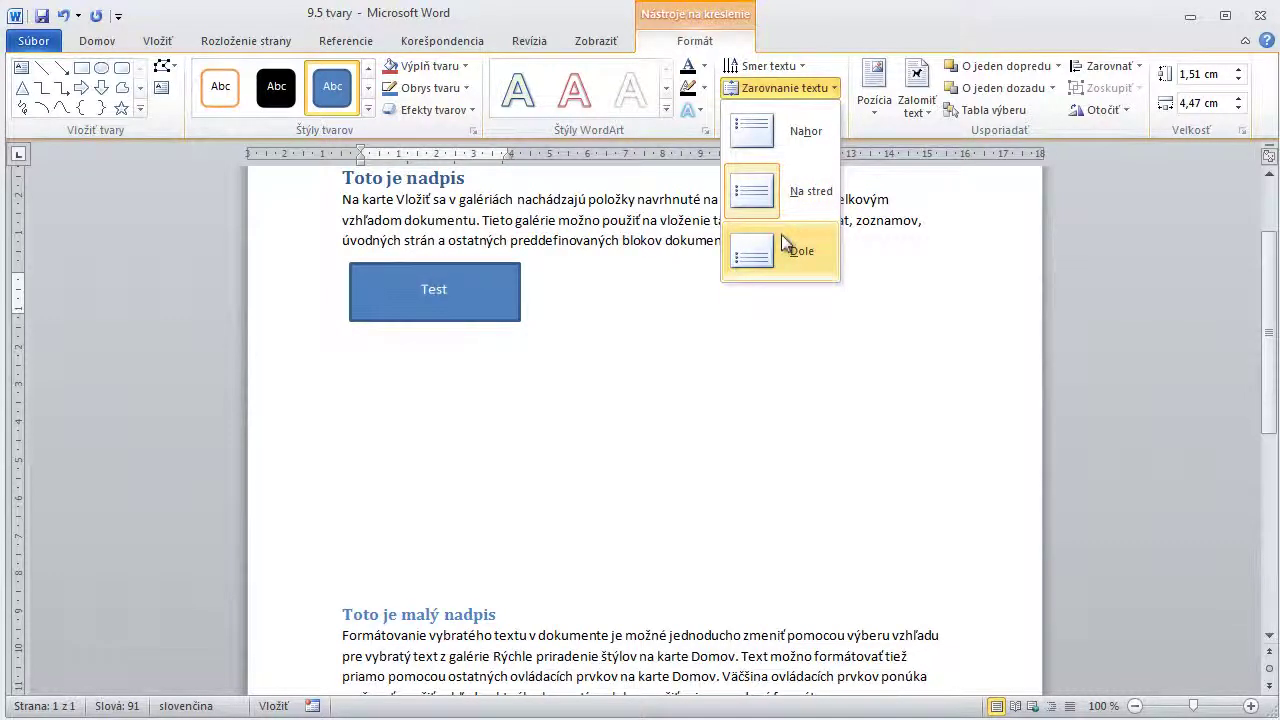
pyautogui.click(781, 195)
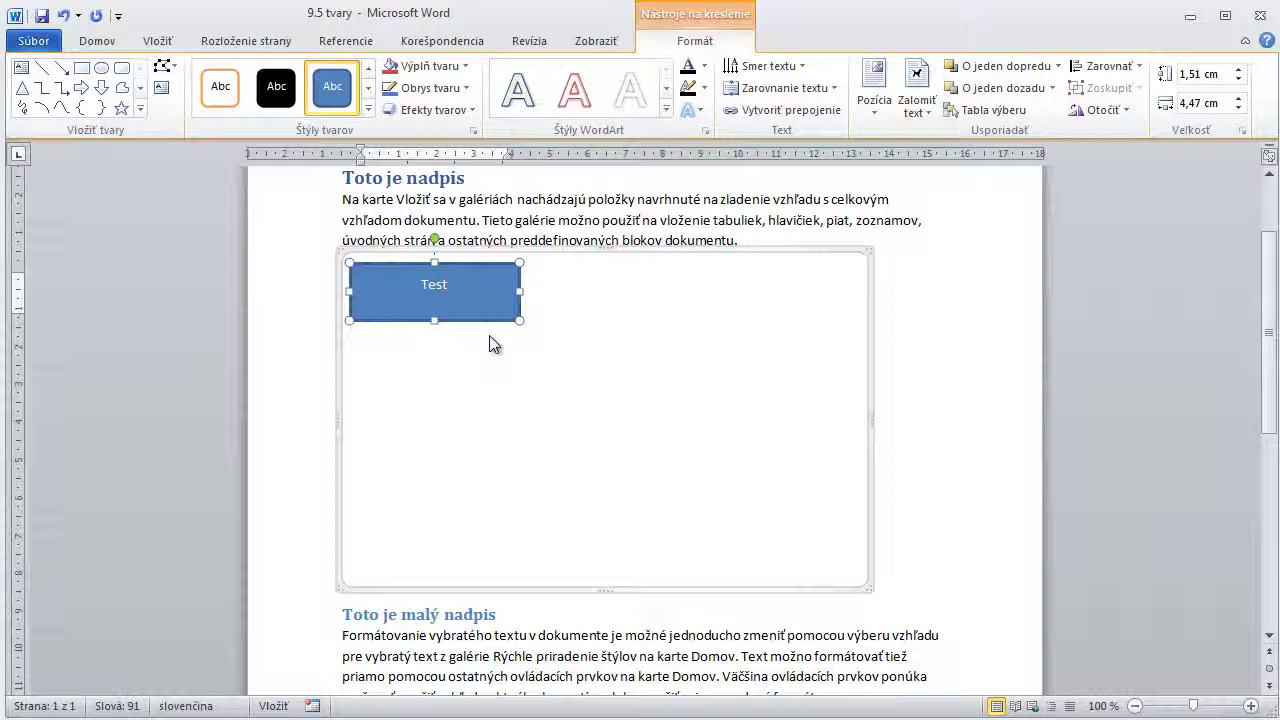
# Remove the space after the Test paragraph and re-apply middle vertical alignment
pyautogui.click(99, 41)
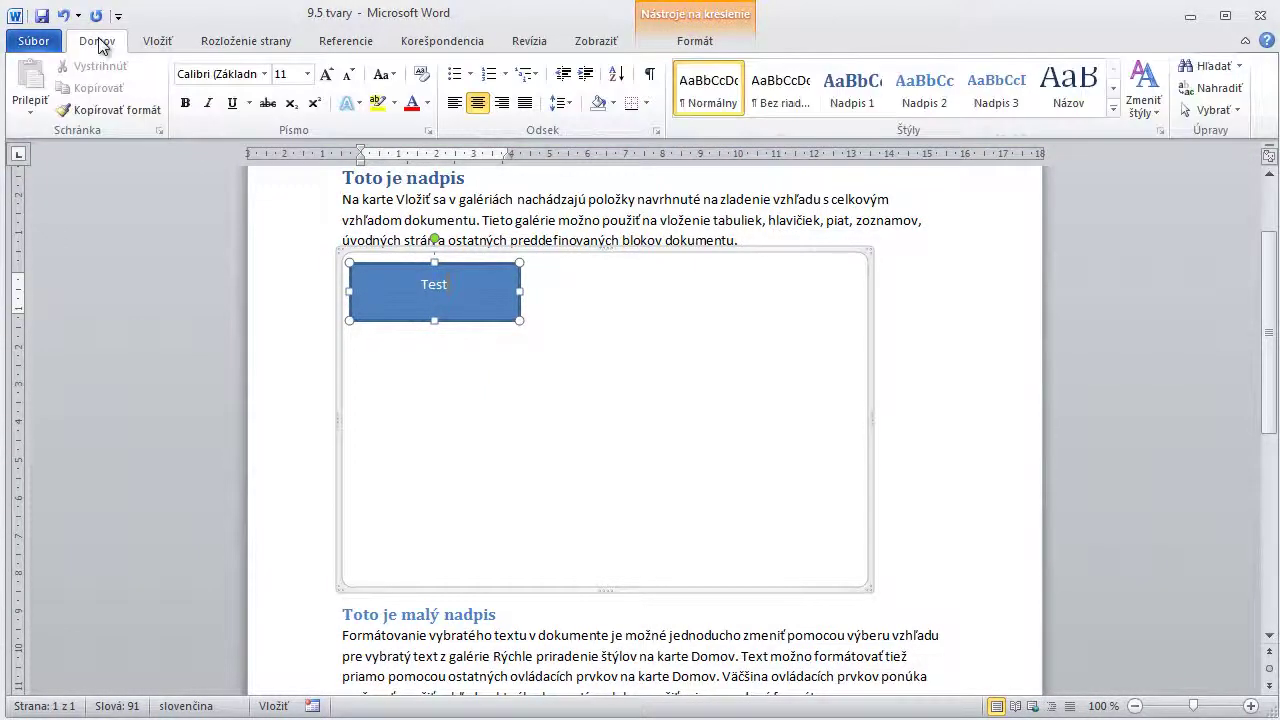
pyautogui.click(565, 106)
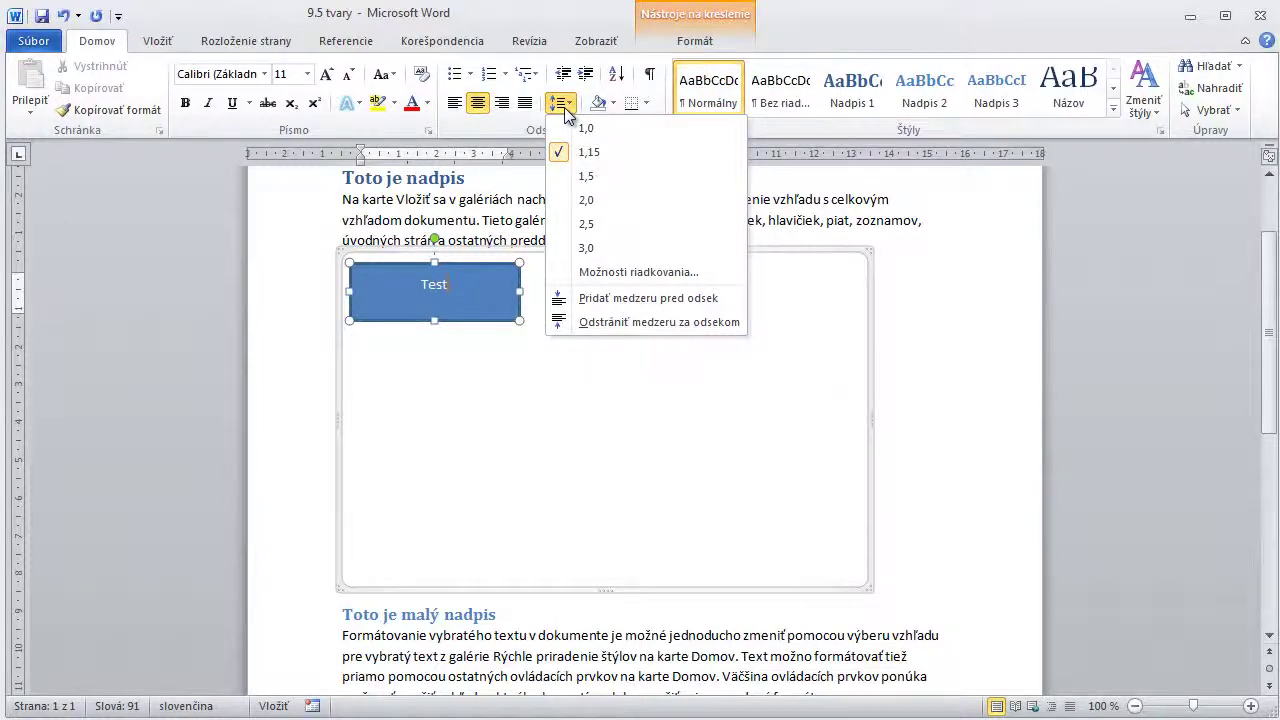
pyautogui.click(617, 321)
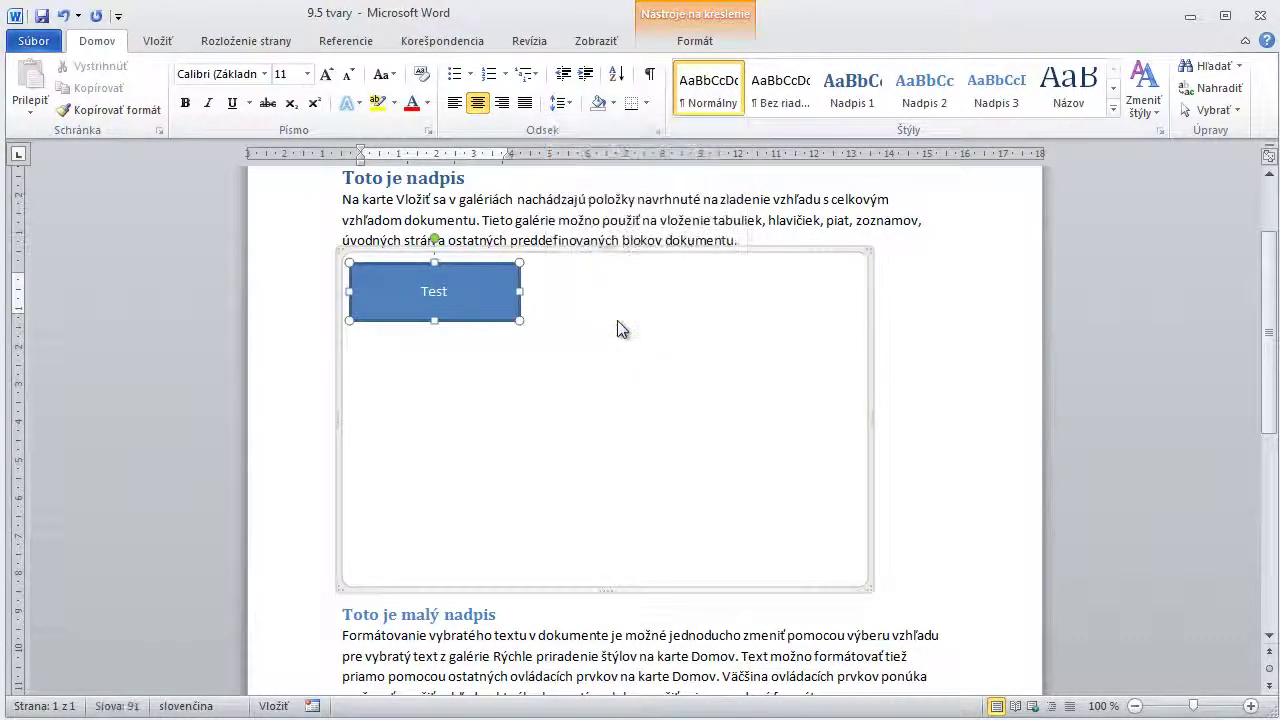
pyautogui.click(690, 42)
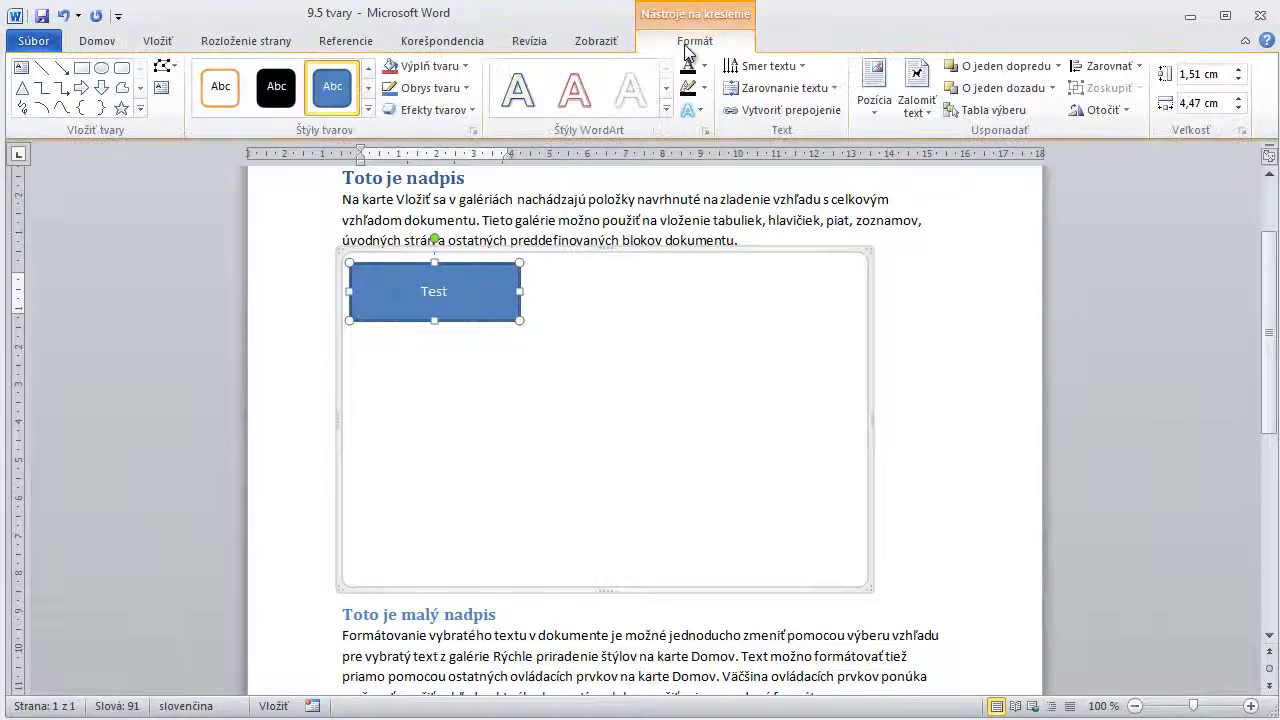
pyautogui.click(781, 89)
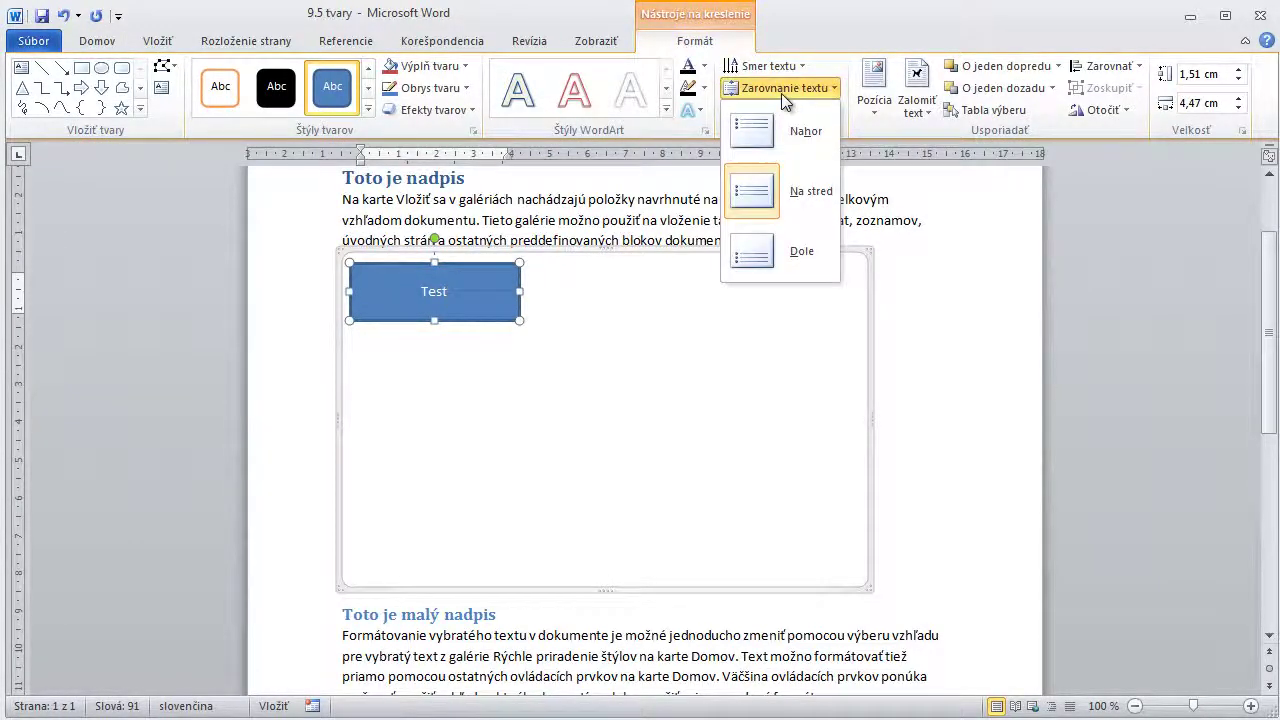
pyautogui.click(784, 192)
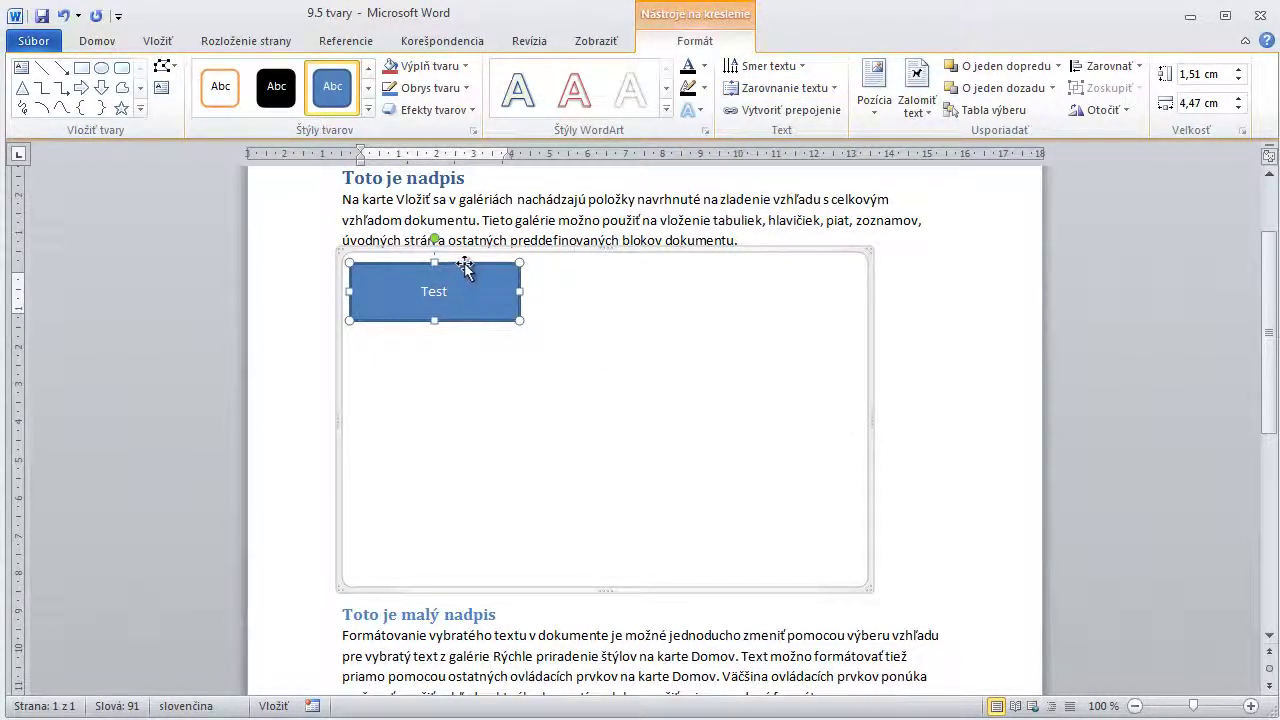
# Duplicate the Test rectangle and place the copy to its right on the top row
pyautogui.click(644, 376)
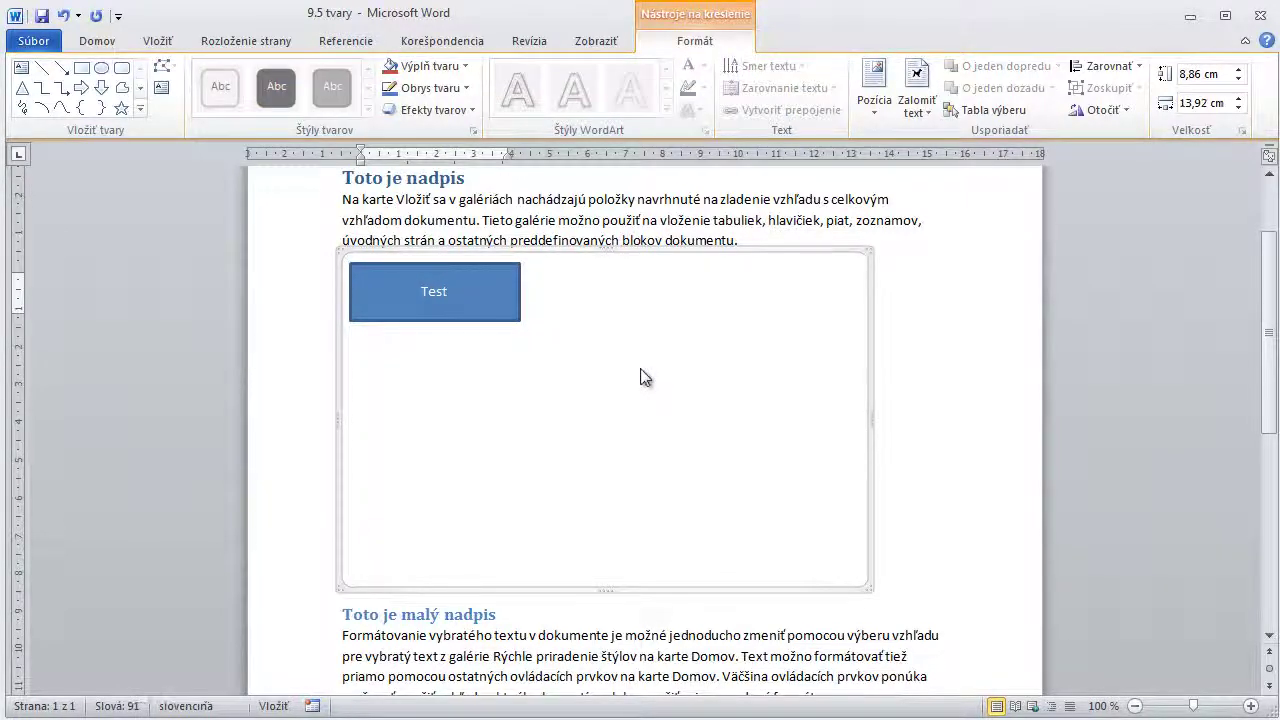
pyautogui.hotkey('ctrl', 'v')
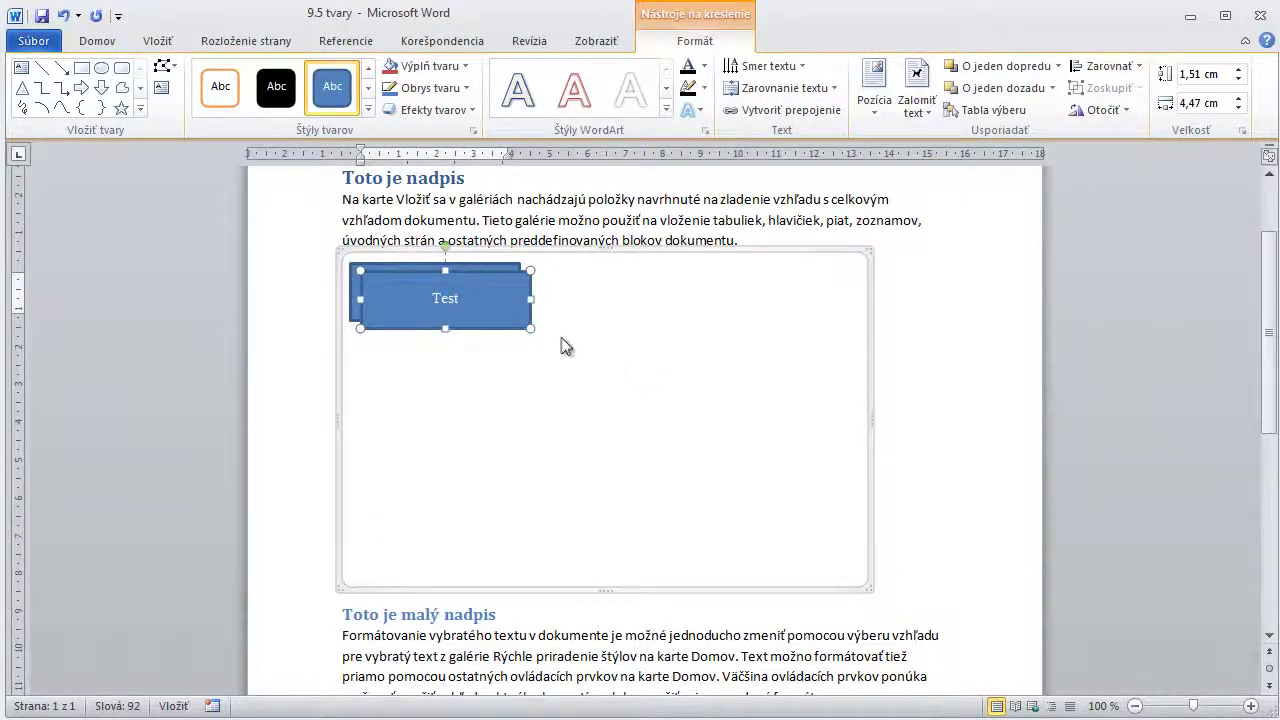
pyautogui.moveTo(477, 276); pyautogui.dragTo(596, 400)
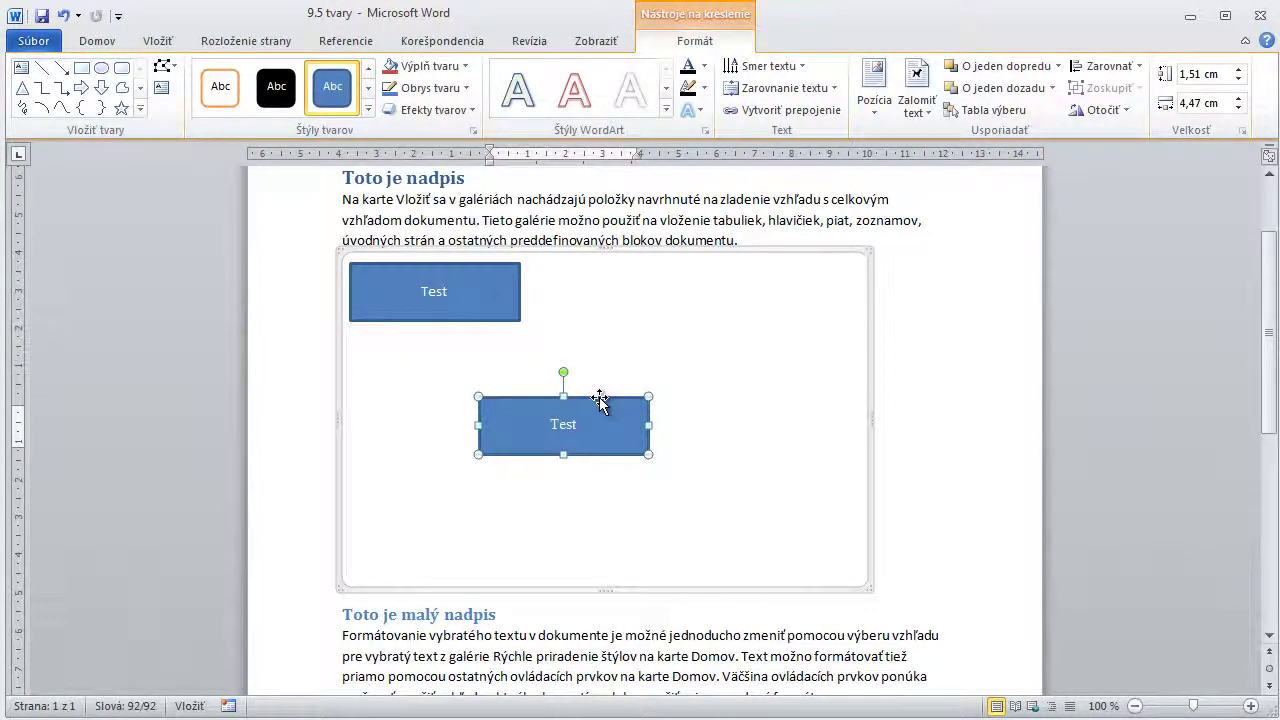
pyautogui.moveTo(600, 400); pyautogui.dragTo(746, 268)
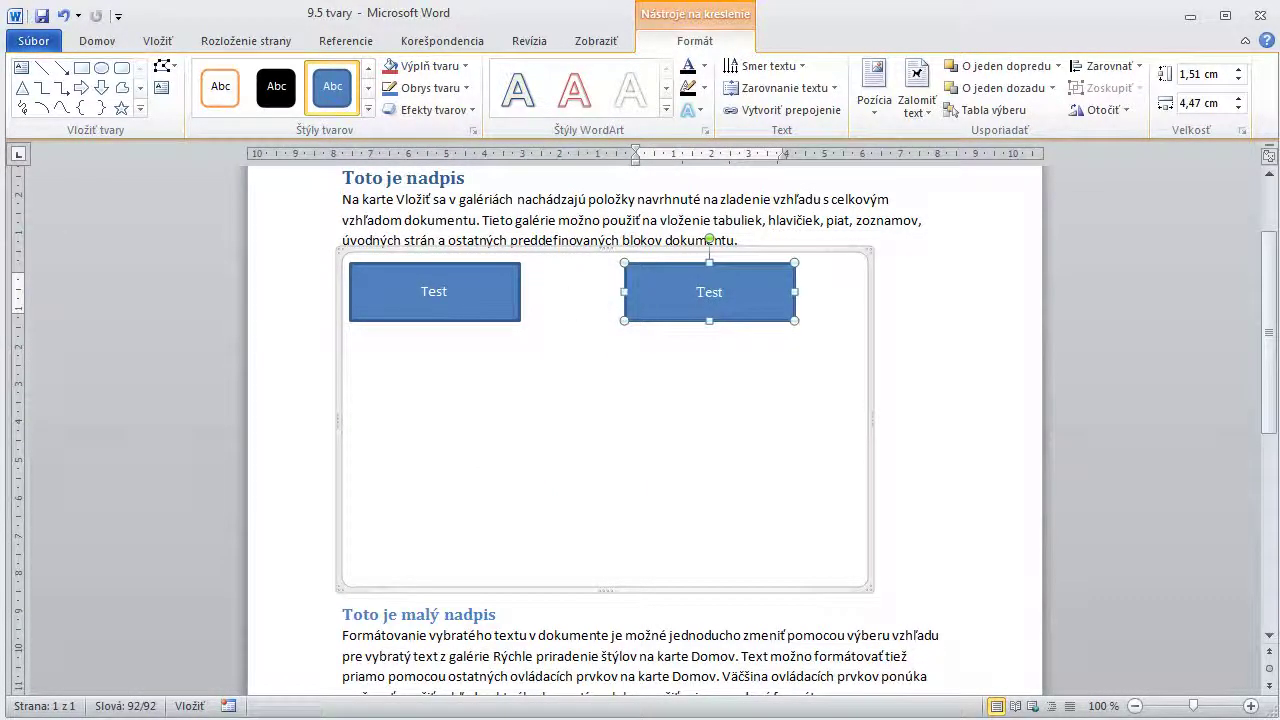
pyautogui.click(157, 41)
pyautogui.click(317, 100)
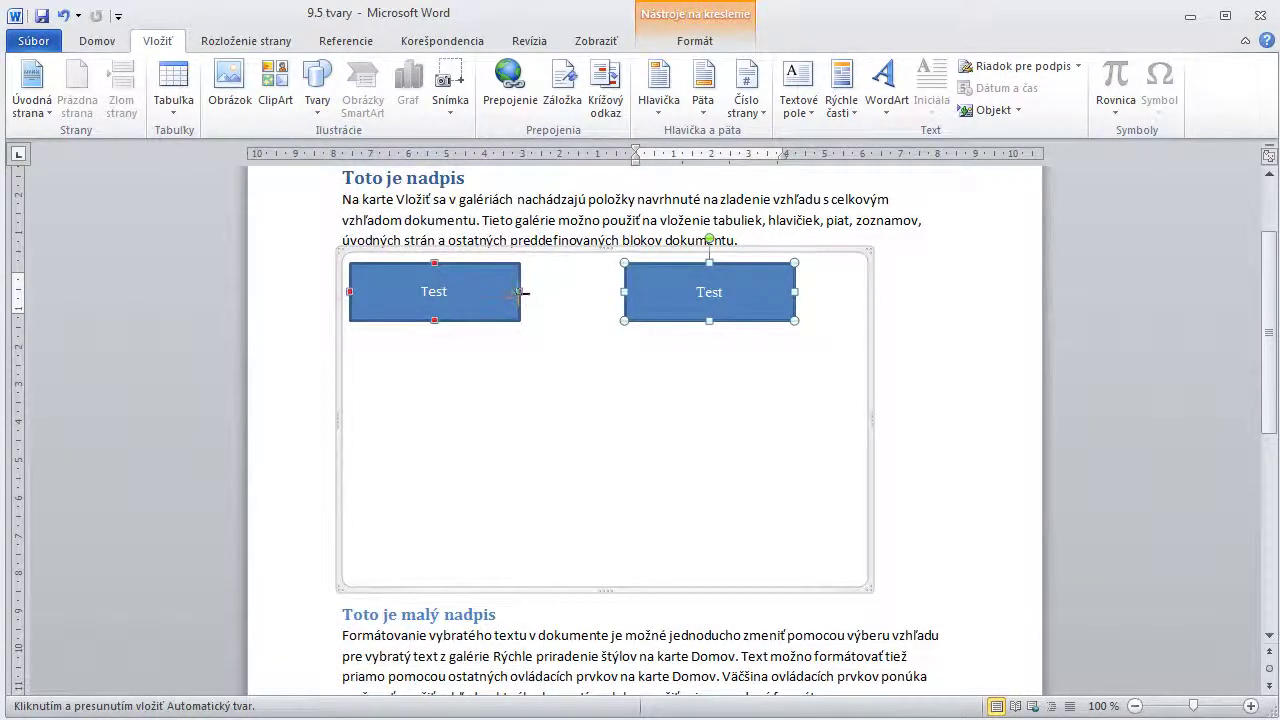
# Draw an arrow from the left Test rectangle to the right one, then select the row
pyautogui.moveTo(520, 291); pyautogui.dragTo(623, 291)
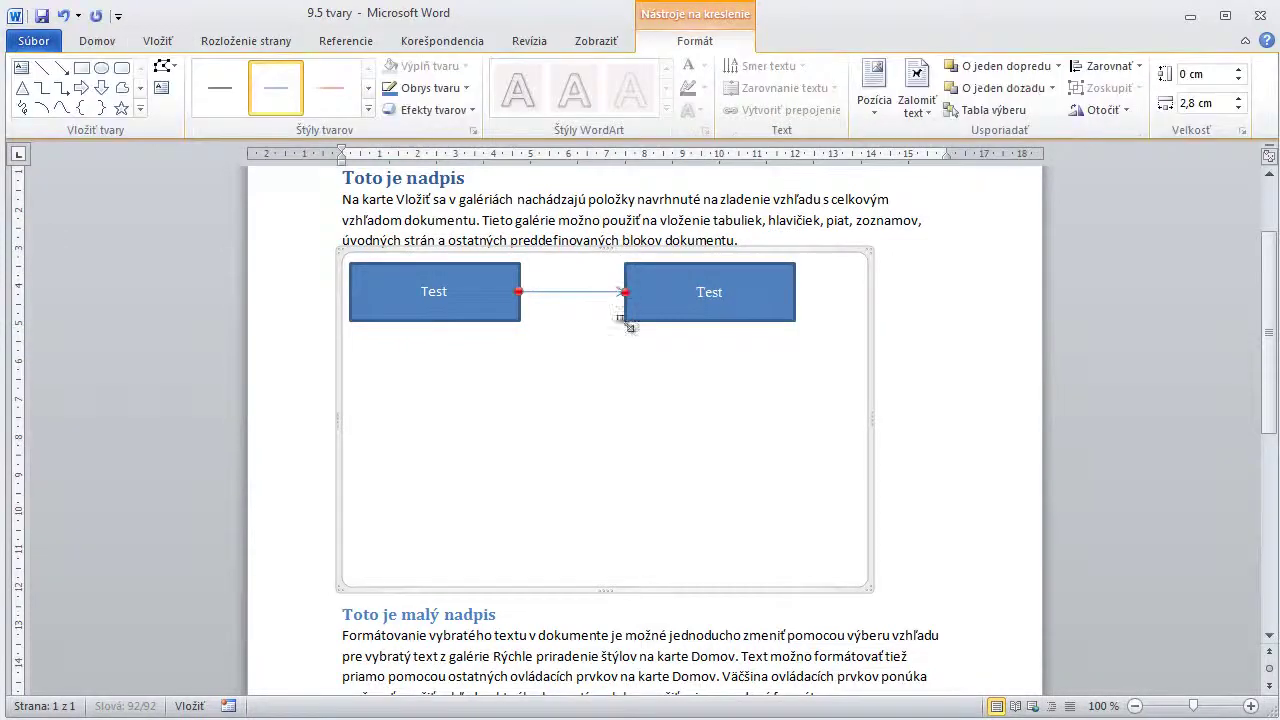
pyautogui.click(618, 381)
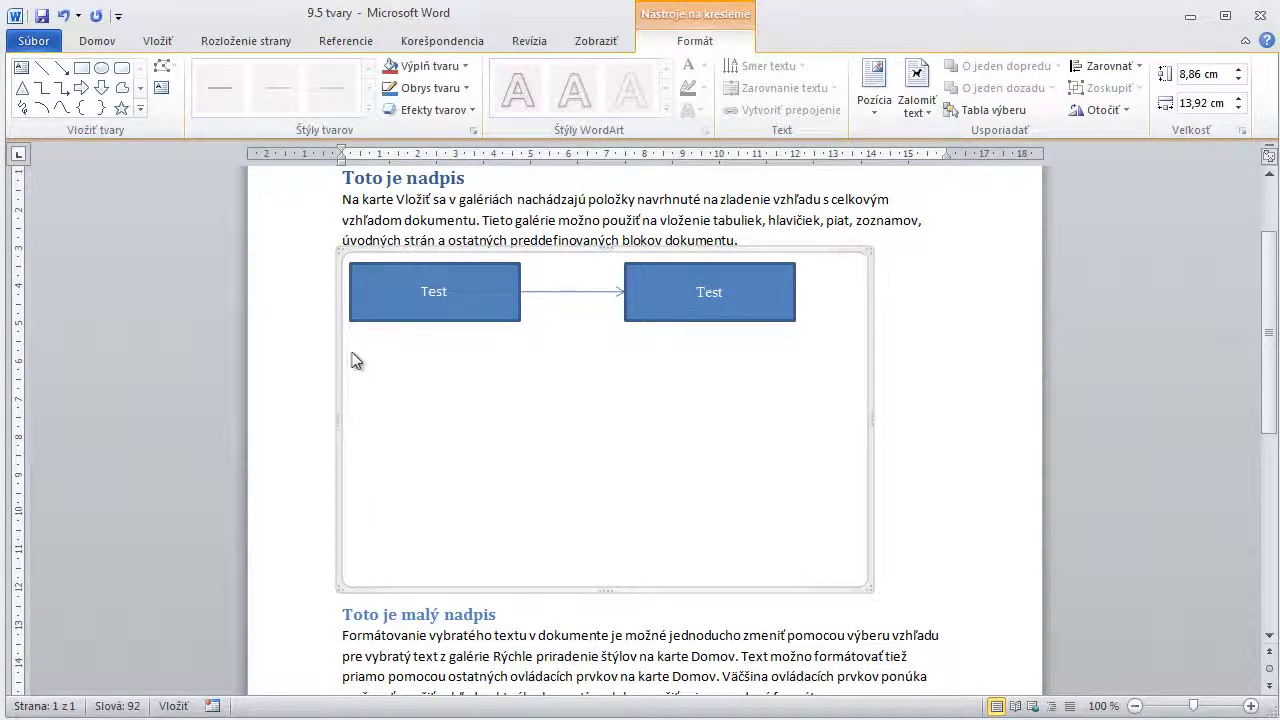
pyautogui.moveTo(350, 354); pyautogui.dragTo(812, 257)
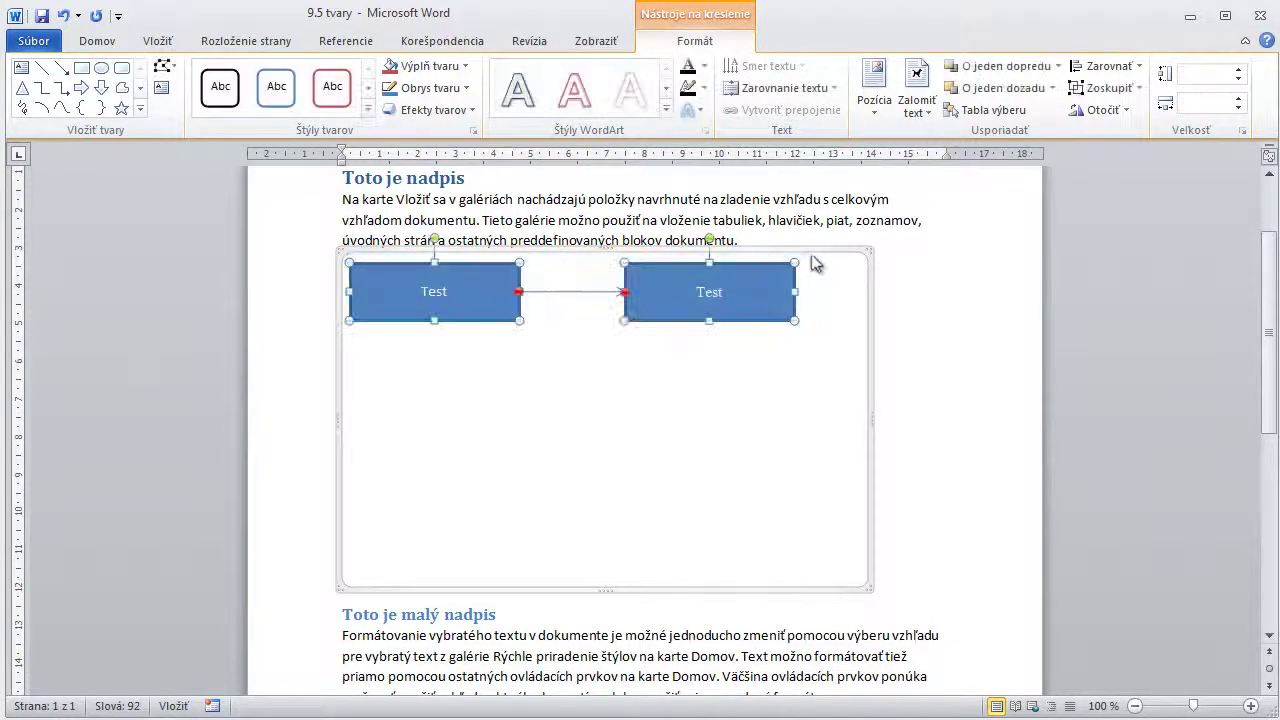
# Paste a copy of the arrow-linked pair and move it below the first row
pyautogui.click(703, 423)
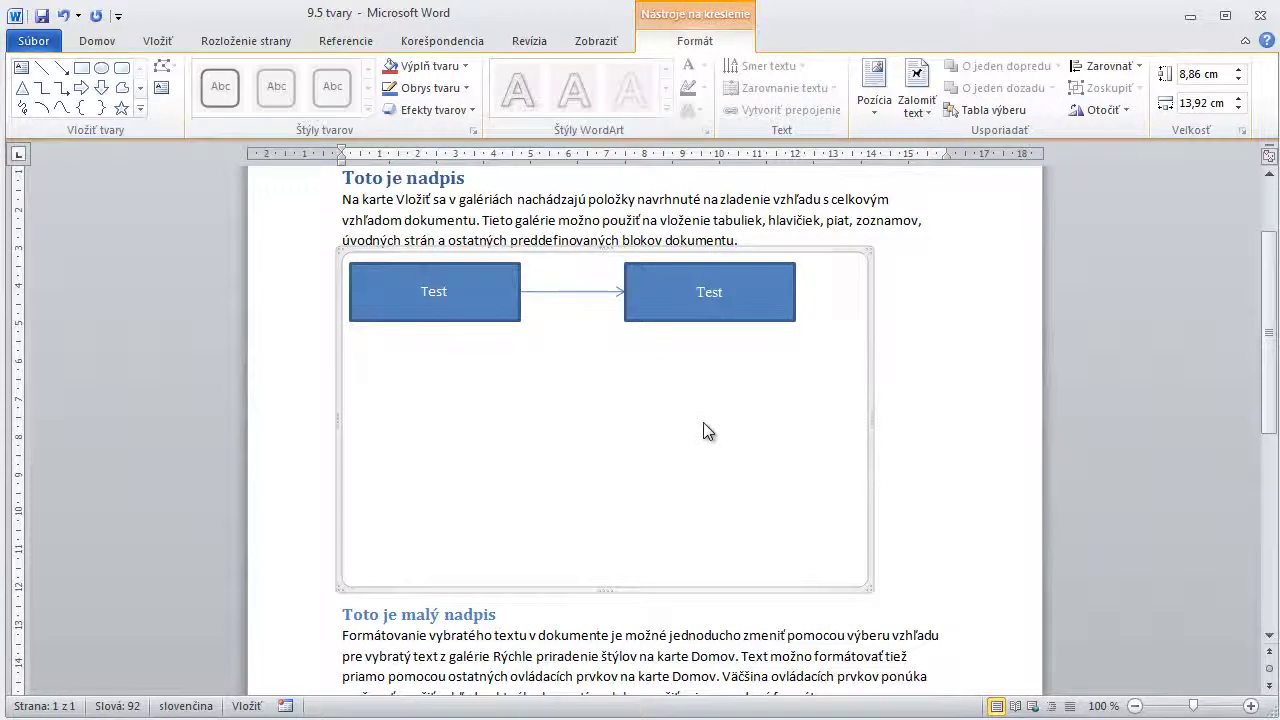
pyautogui.hotkey('ctrl', 'v')
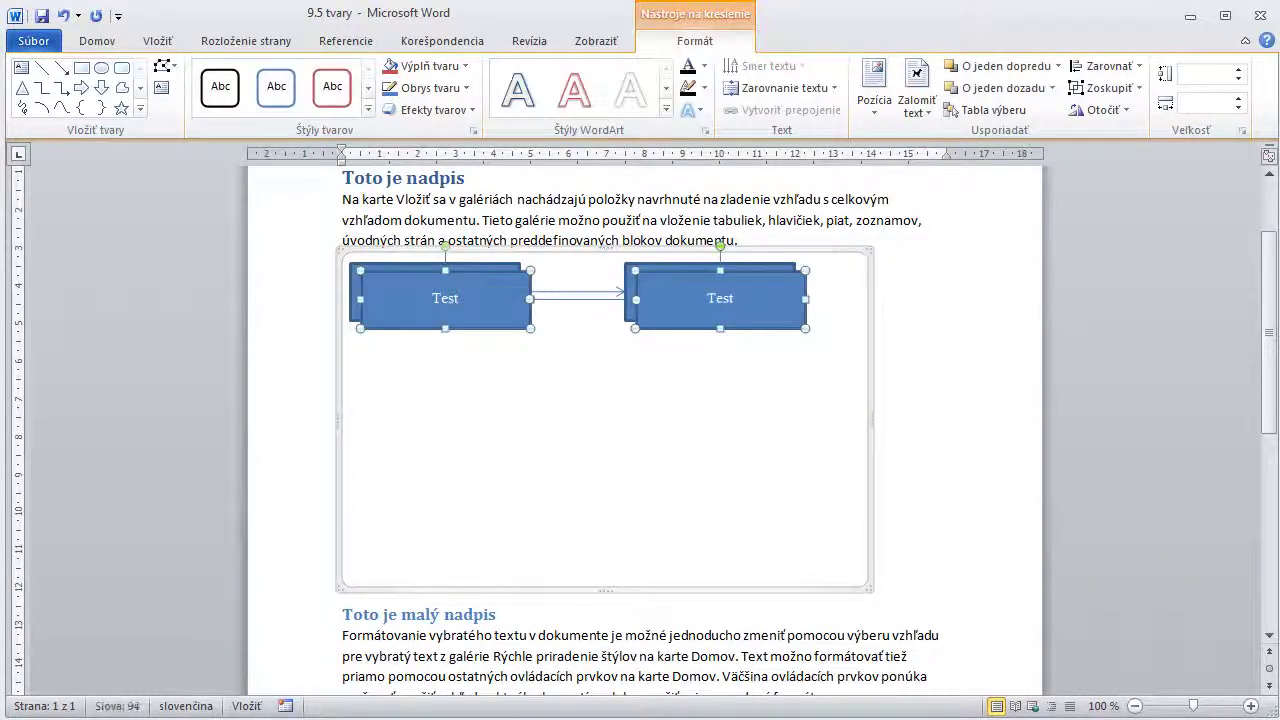
pyautogui.moveTo(485, 279)
pyautogui.mouseDown()
pyautogui.moveTo(530, 332)
pyautogui.moveTo(468, 348)
pyautogui.mouseUp()
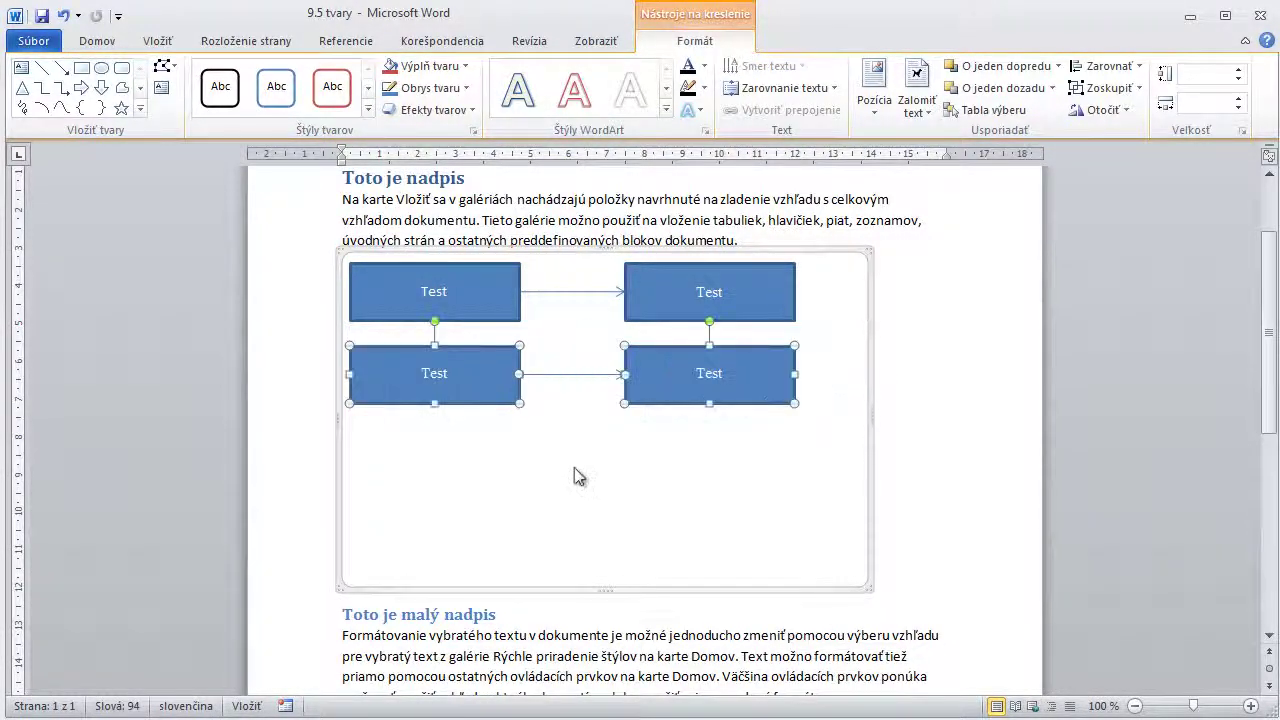
# Paste another pair below the second row and shrink the canvas to 7.04 × 12.94 cm
pyautogui.click(686, 474)
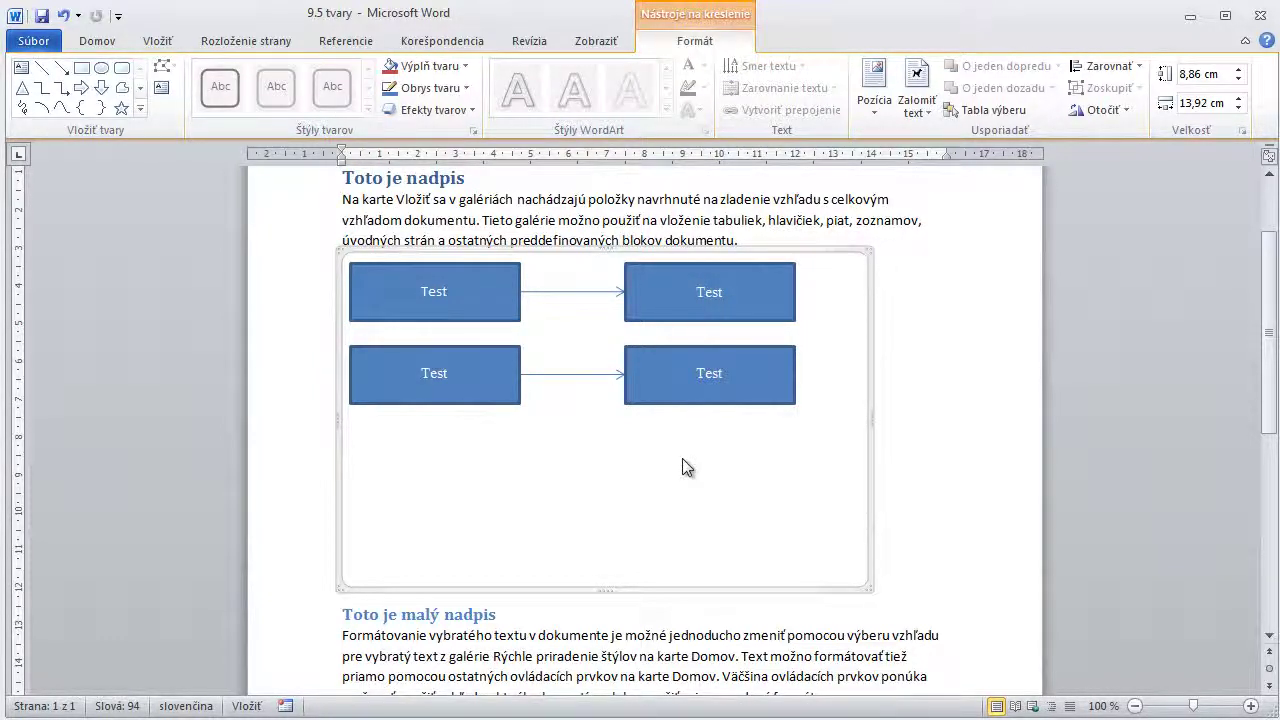
pyautogui.hotkey('ctrl', 'v')
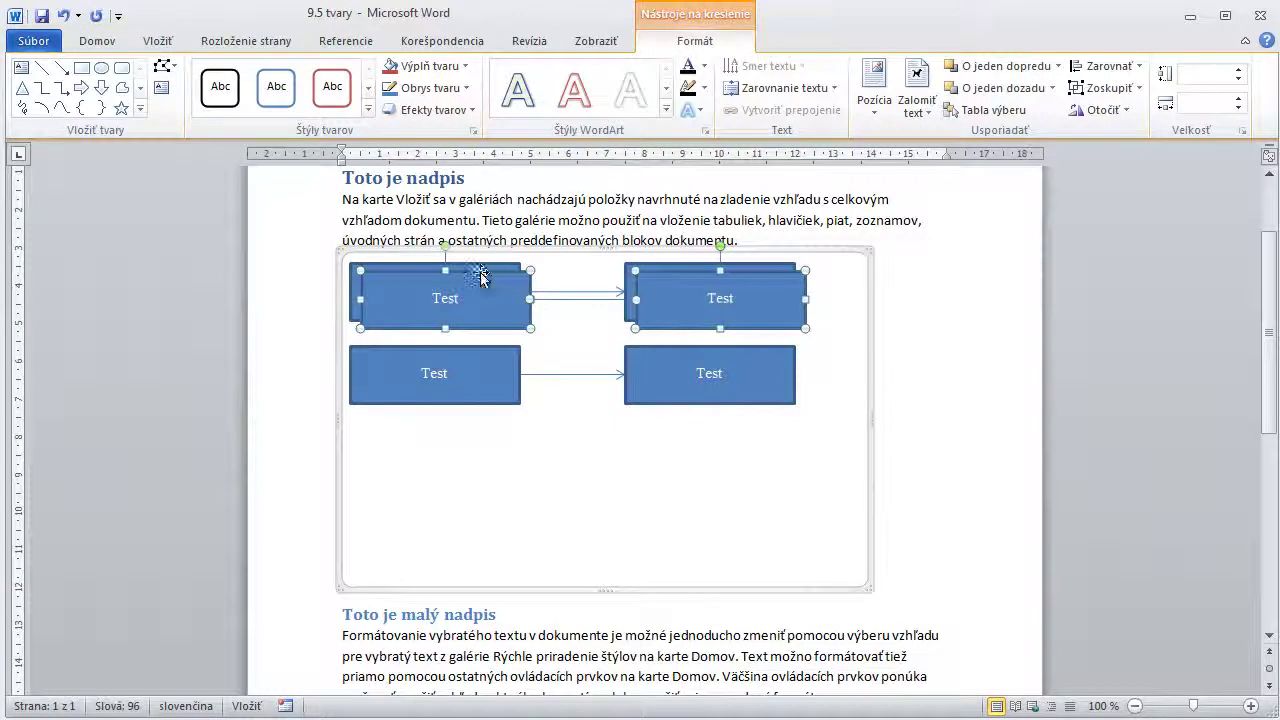
pyautogui.moveTo(480, 276)
pyautogui.mouseDown()
pyautogui.moveTo(556, 414)
pyautogui.moveTo(554, 457)
pyautogui.moveTo(478, 418)
pyautogui.mouseUp()
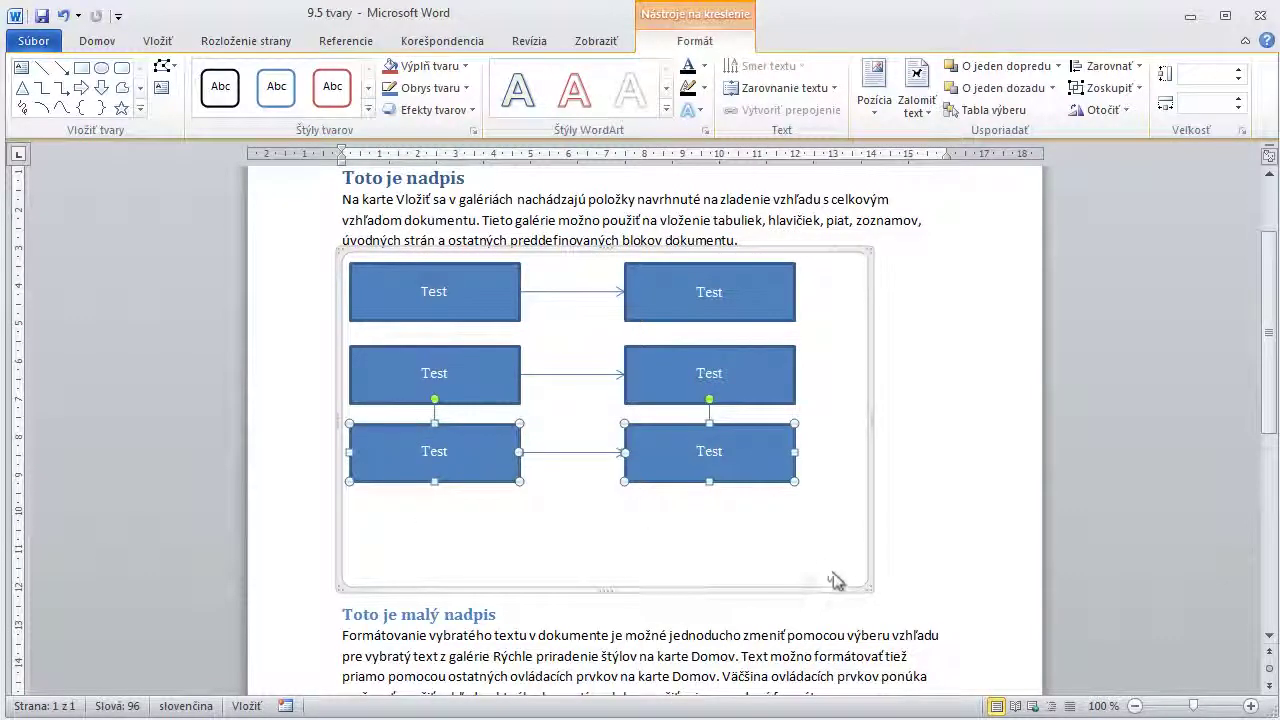
pyautogui.moveTo(860, 578); pyautogui.dragTo(830, 518)
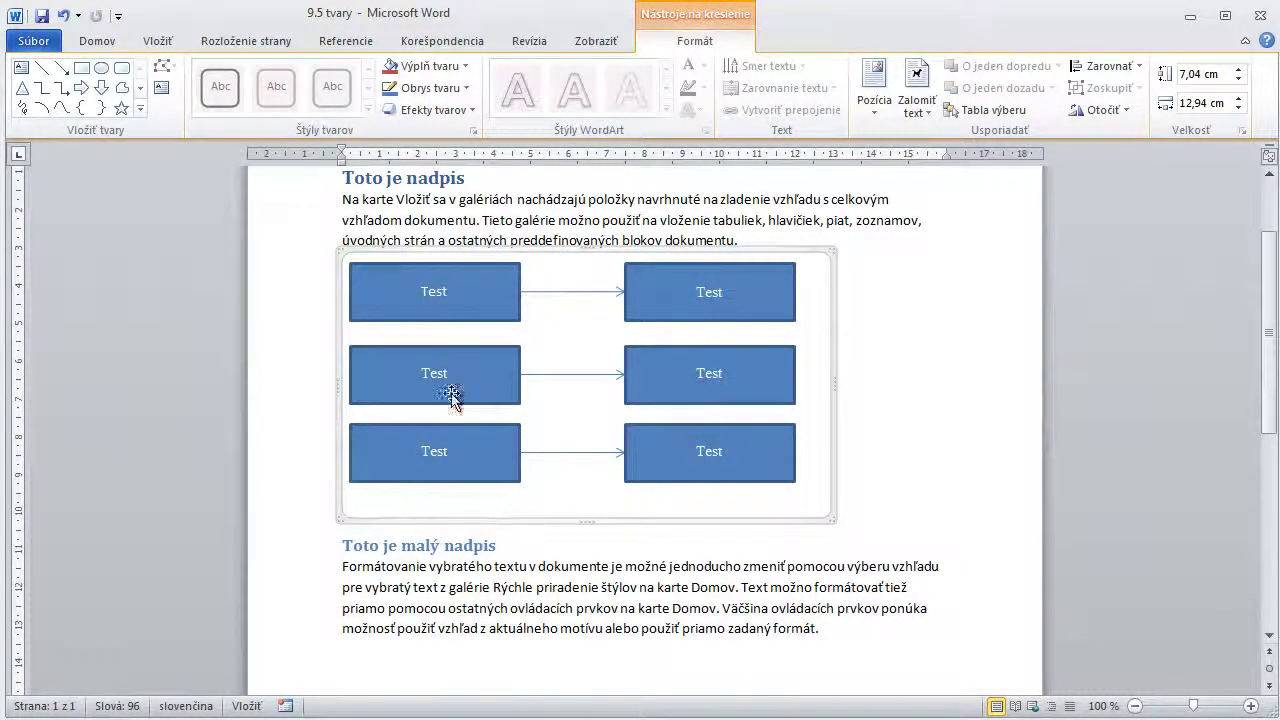
pyautogui.click(433, 291)
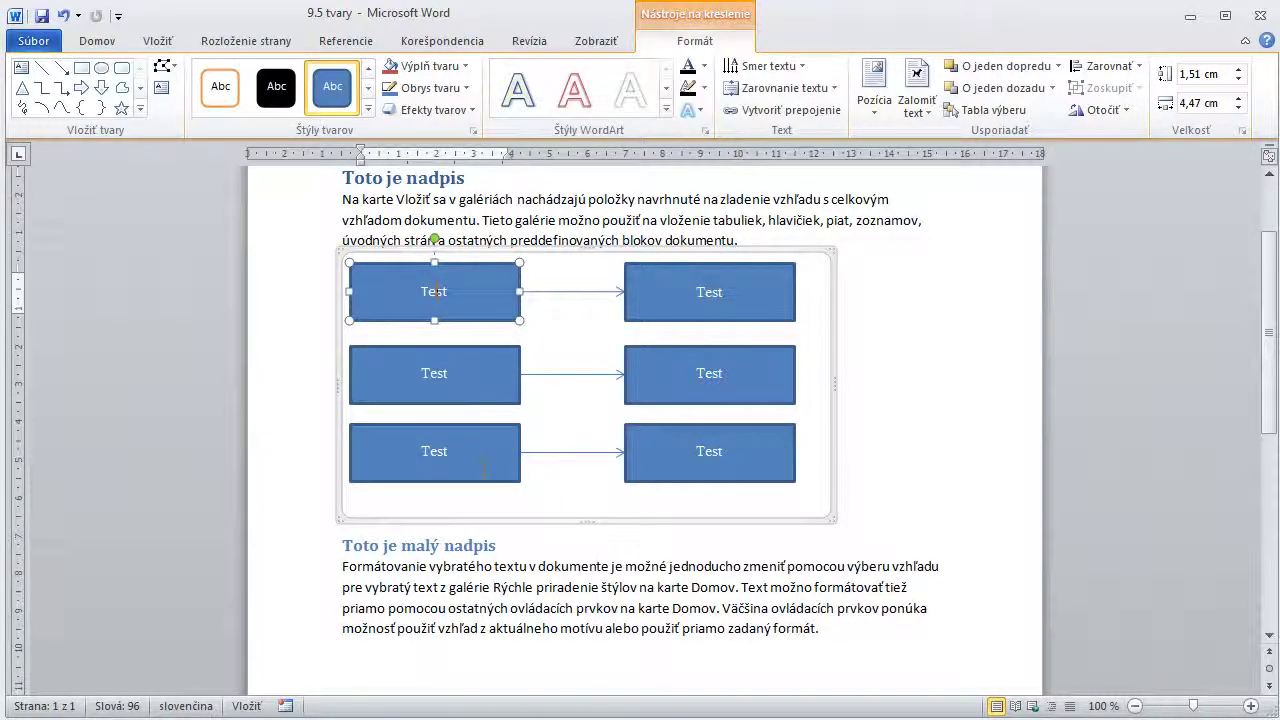
# Apply the light blue shape style to all six Test rectangles and arrows
pyautogui.click(546, 508)
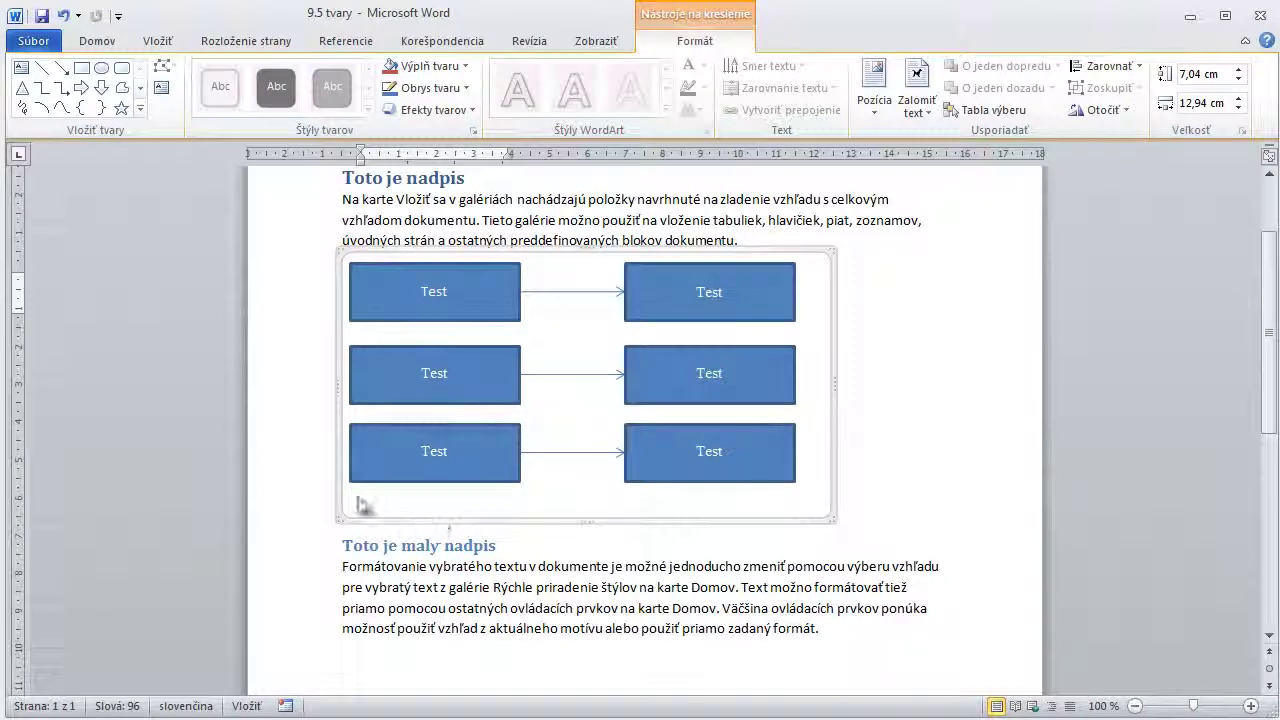
pyautogui.moveTo(349, 495)
pyautogui.mouseDown()
pyautogui.moveTo(464, 447)
pyautogui.moveTo(795, 262)
pyautogui.mouseUp()
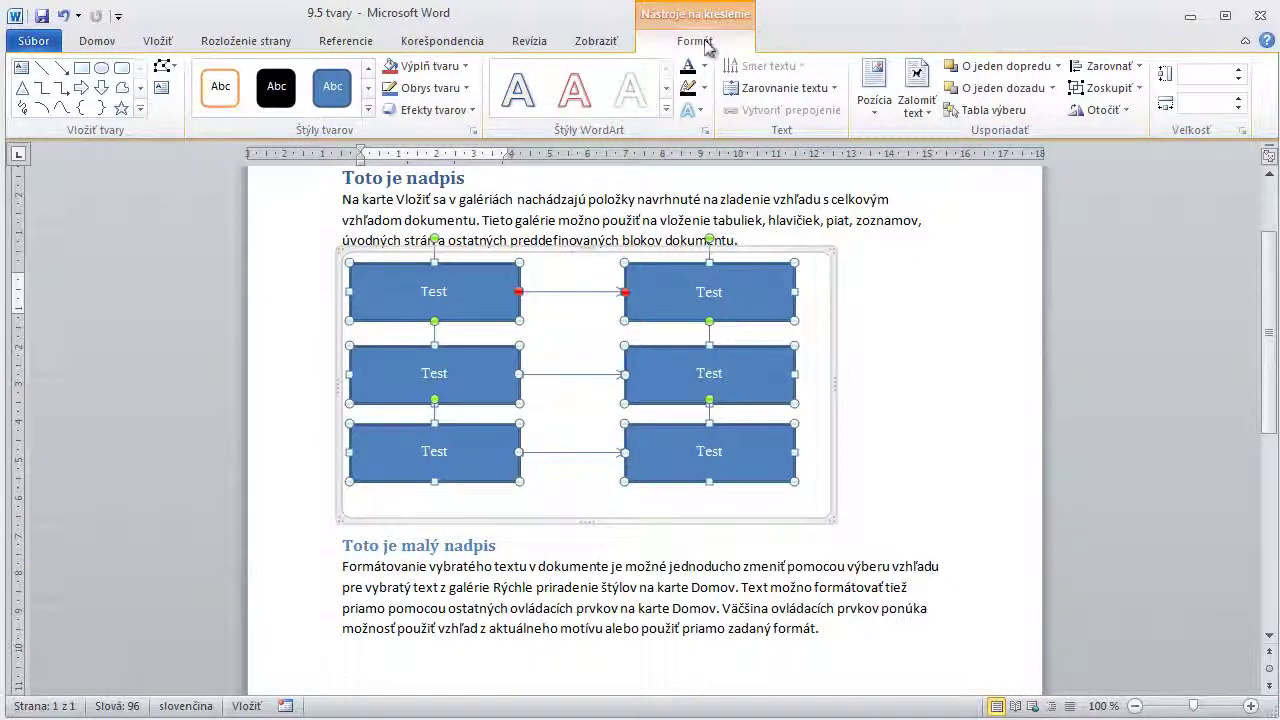
pyautogui.click(368, 109)
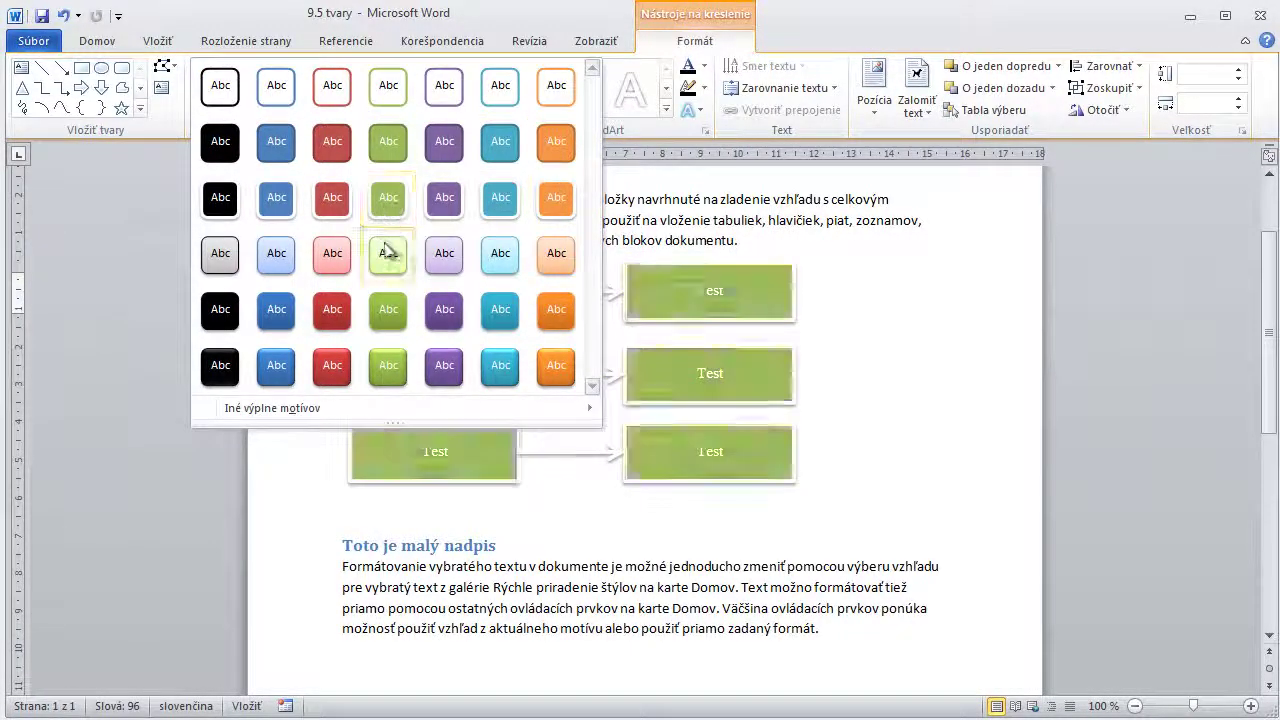
pyautogui.click(277, 270)
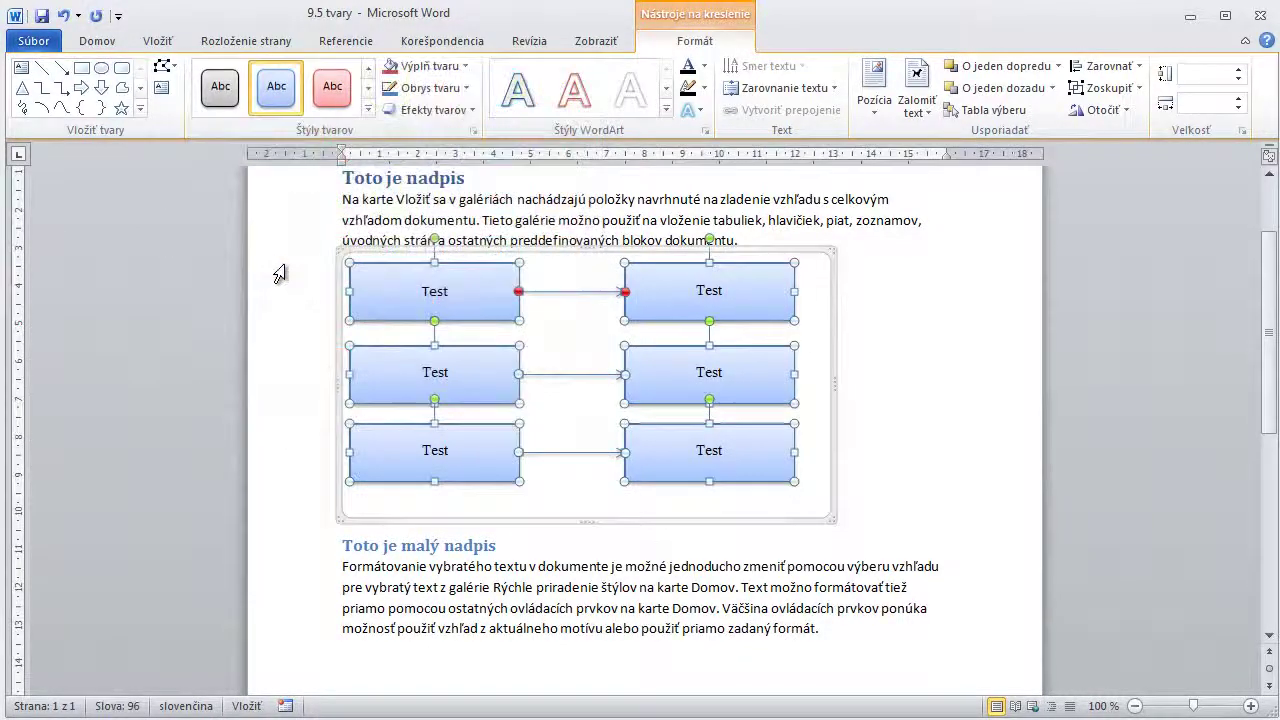
# Deselect the shapes and show the Page Layout Themes gallery
pyautogui.click(601, 503)
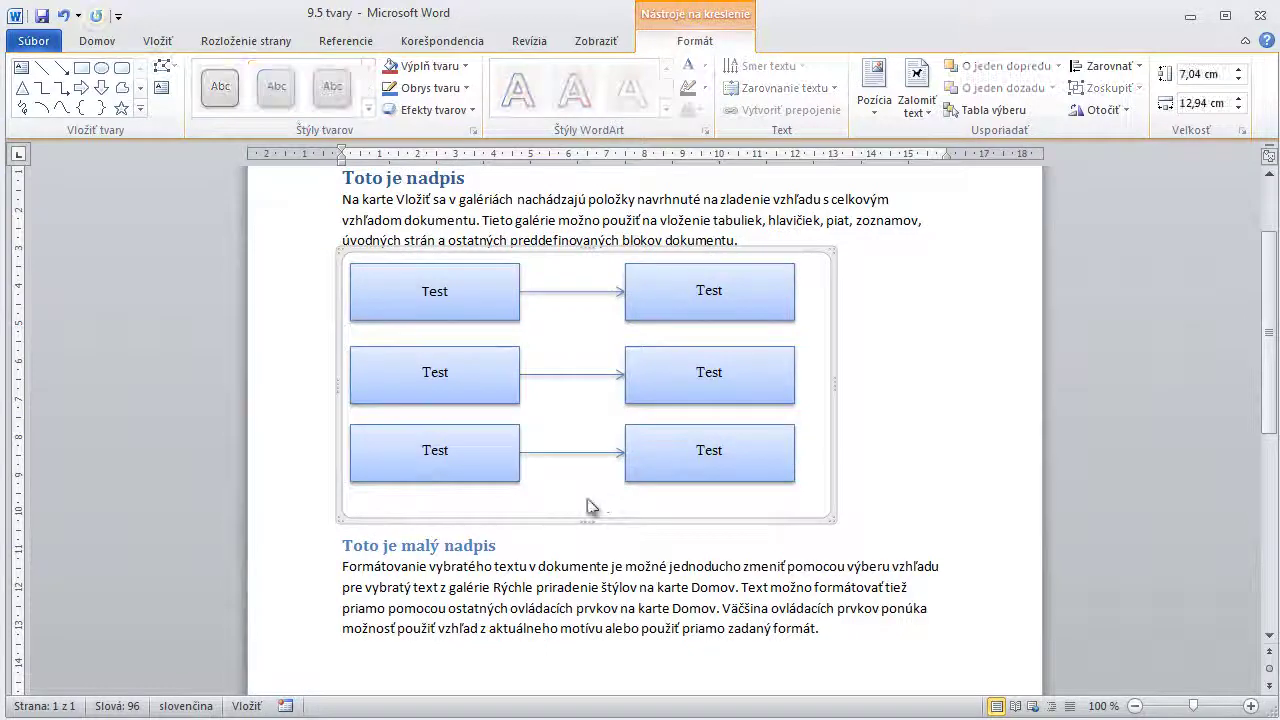
pyautogui.click(240, 48)
pyautogui.click(30, 85)
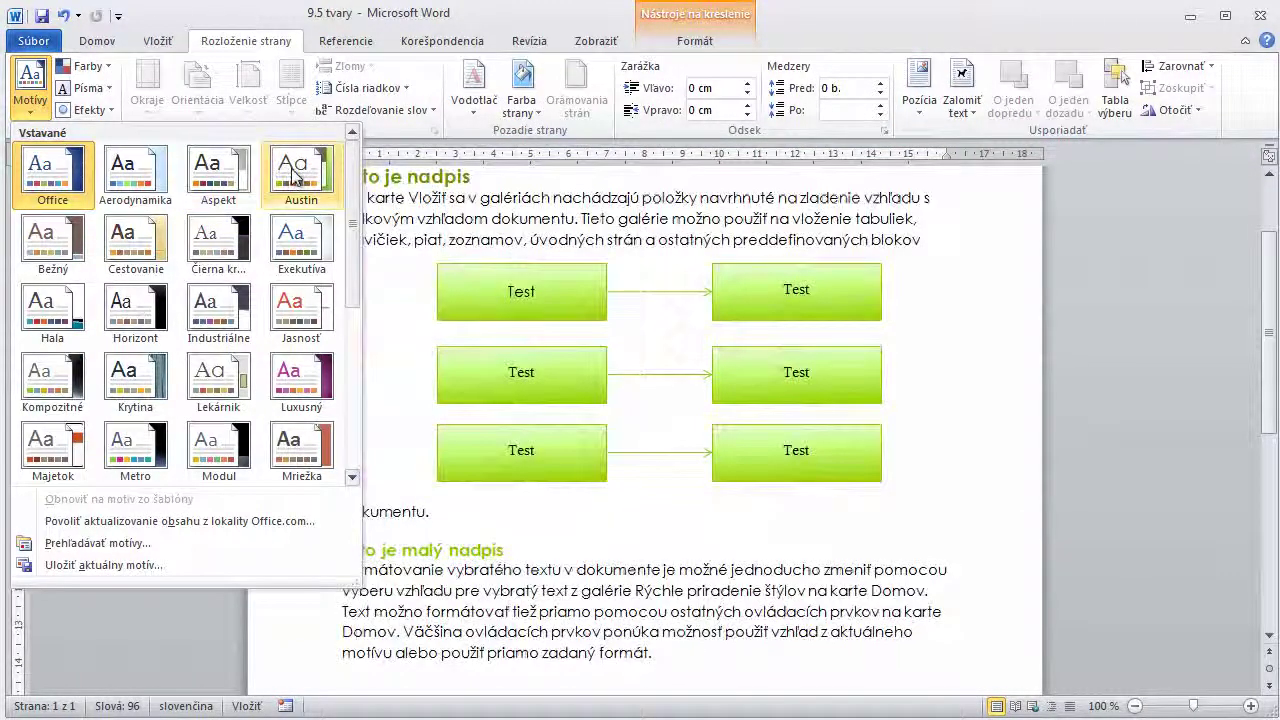
# Apply the Cestovanie theme so the boxes and headings turn orange, then select all shapes
pyautogui.click(151, 239)
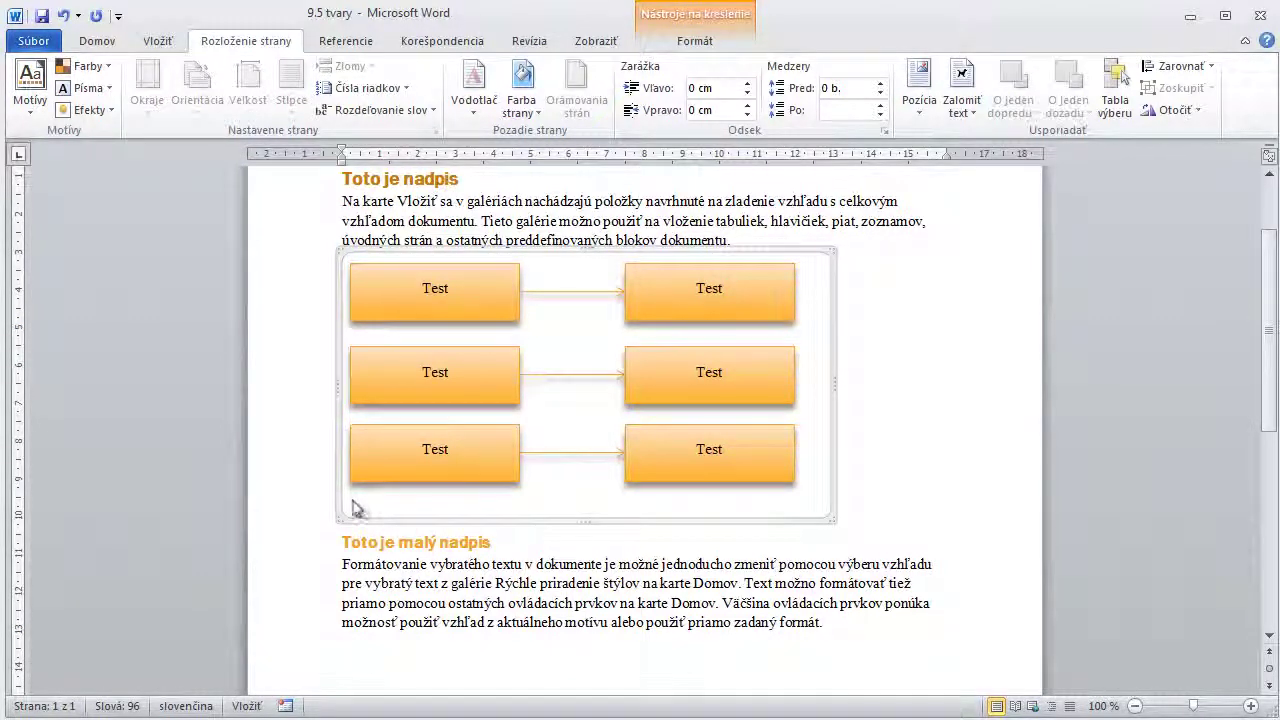
pyautogui.moveTo(354, 512); pyautogui.dragTo(812, 272)
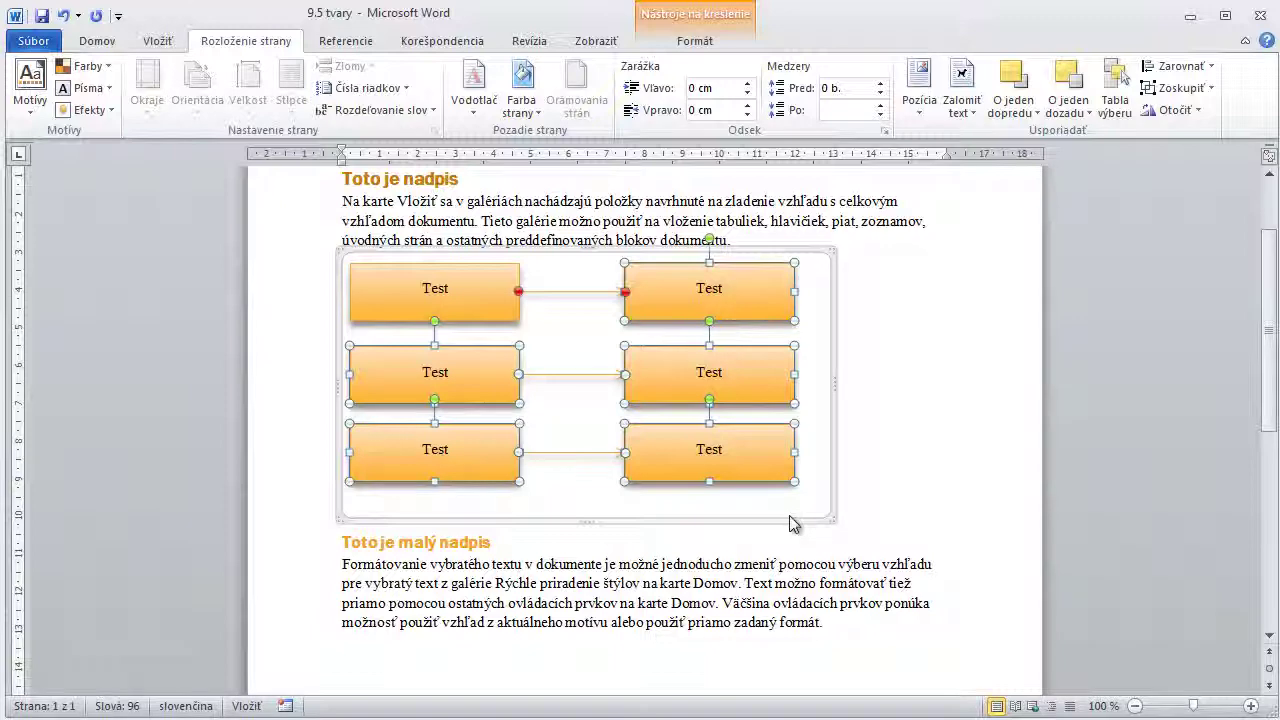
pyautogui.hotkey('ctrl', 'a')
# Give the six Test boxes a light orange fill with red outlines and red arrows
pyautogui.click(700, 47)
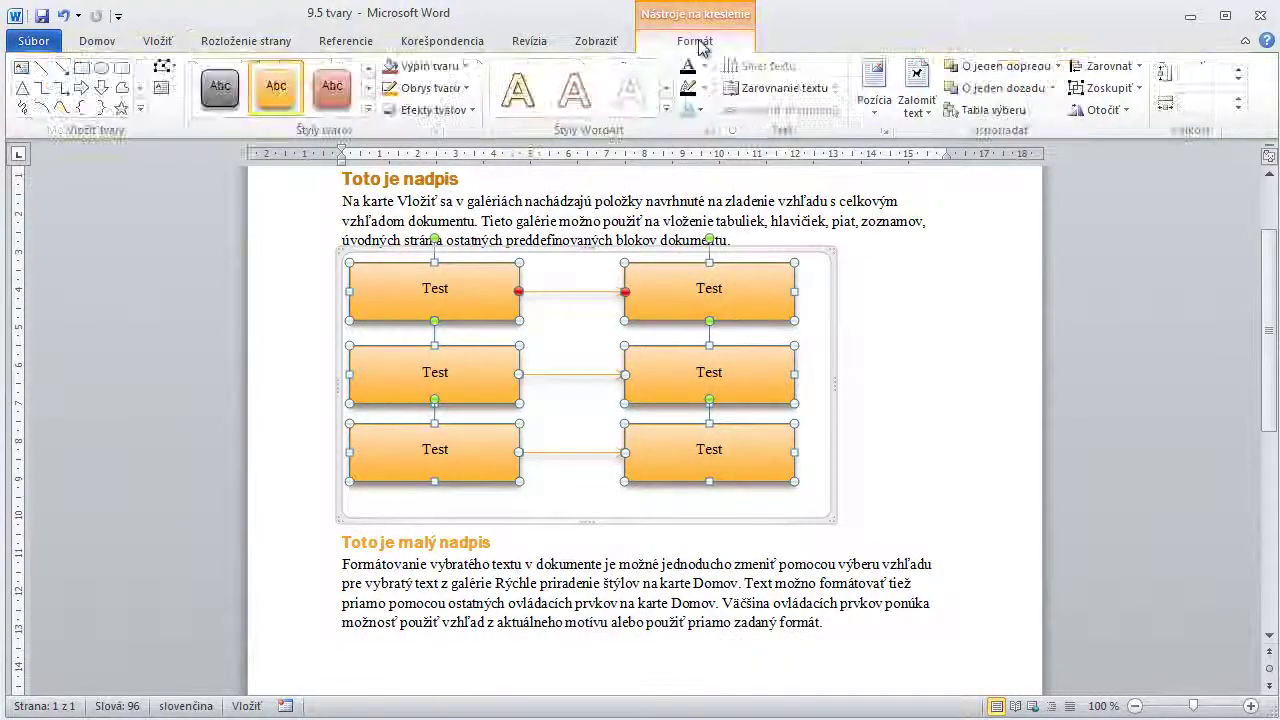
pyautogui.click(458, 66)
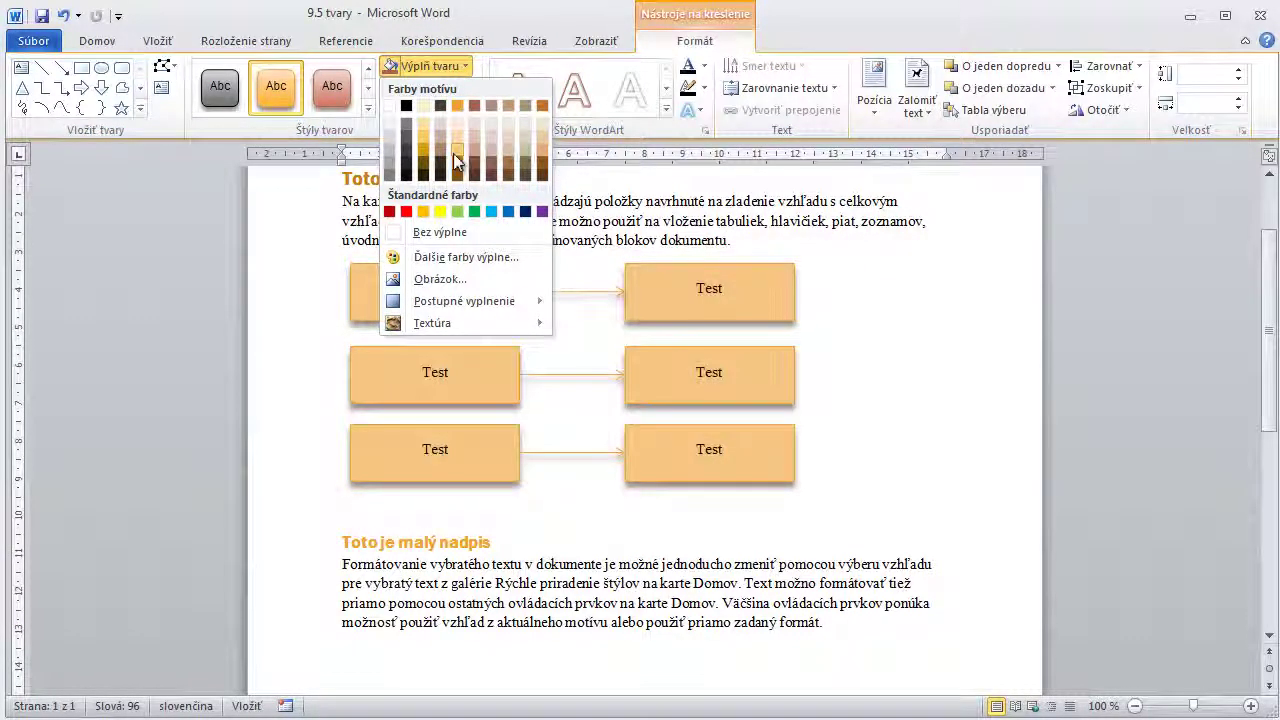
pyautogui.click(453, 153)
pyautogui.click(460, 90)
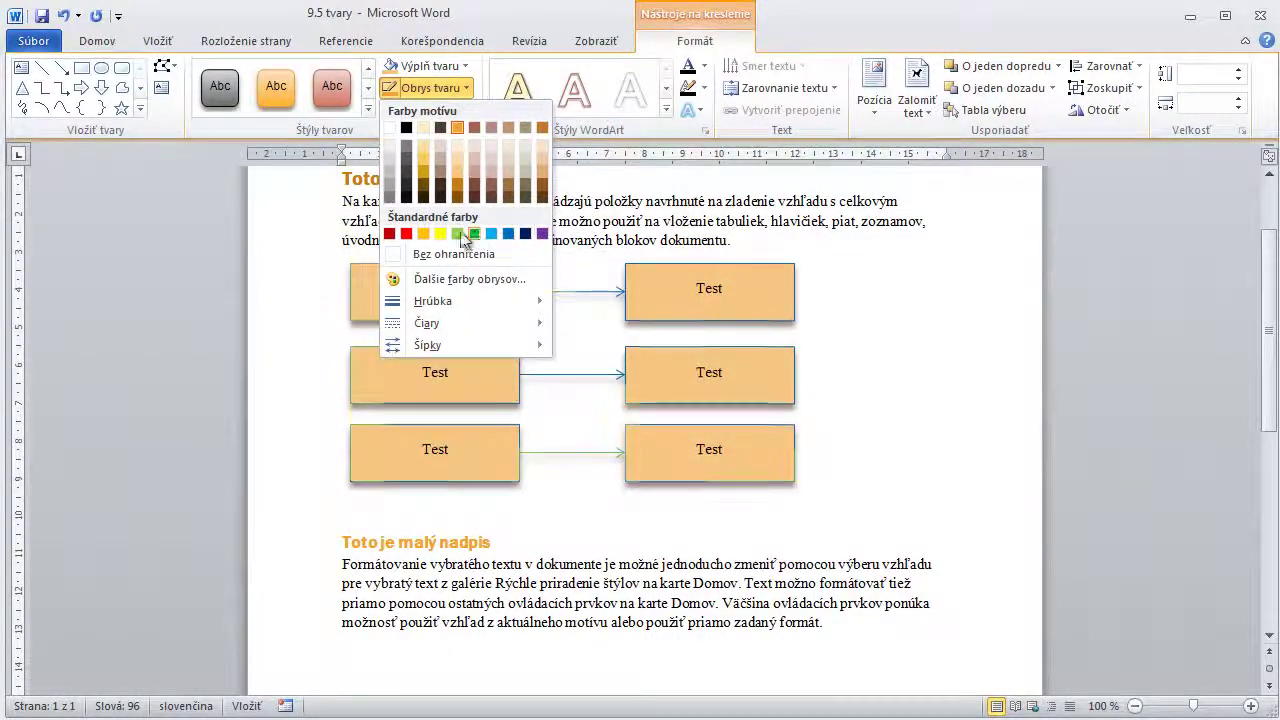
pyautogui.click(405, 234)
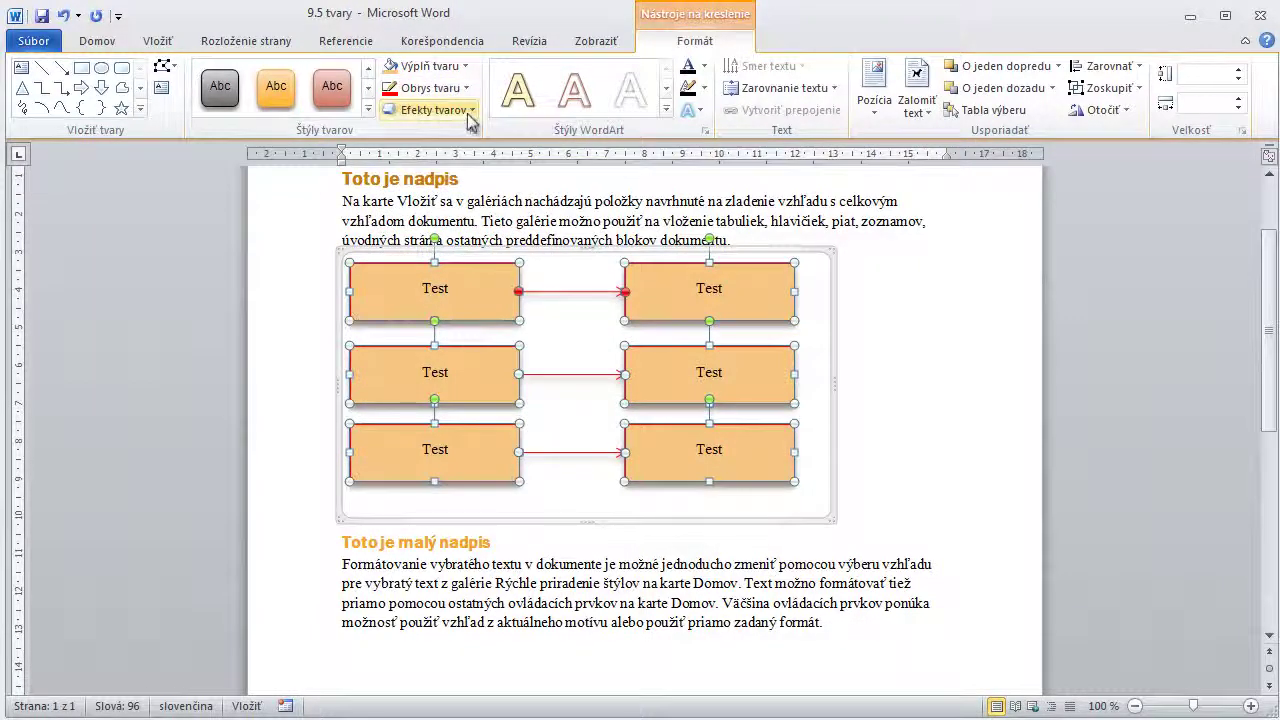
pyautogui.click(467, 113)
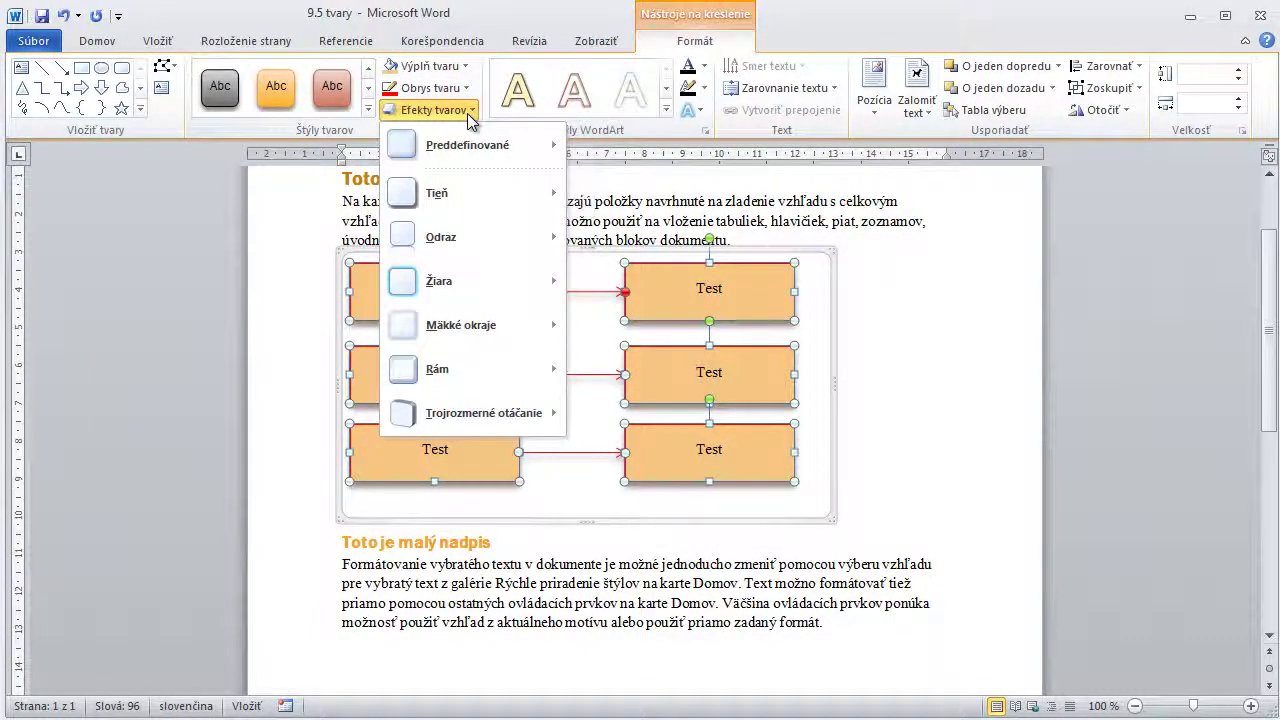
pyautogui.moveTo(466, 136)
pyautogui.moveTo(463, 191)
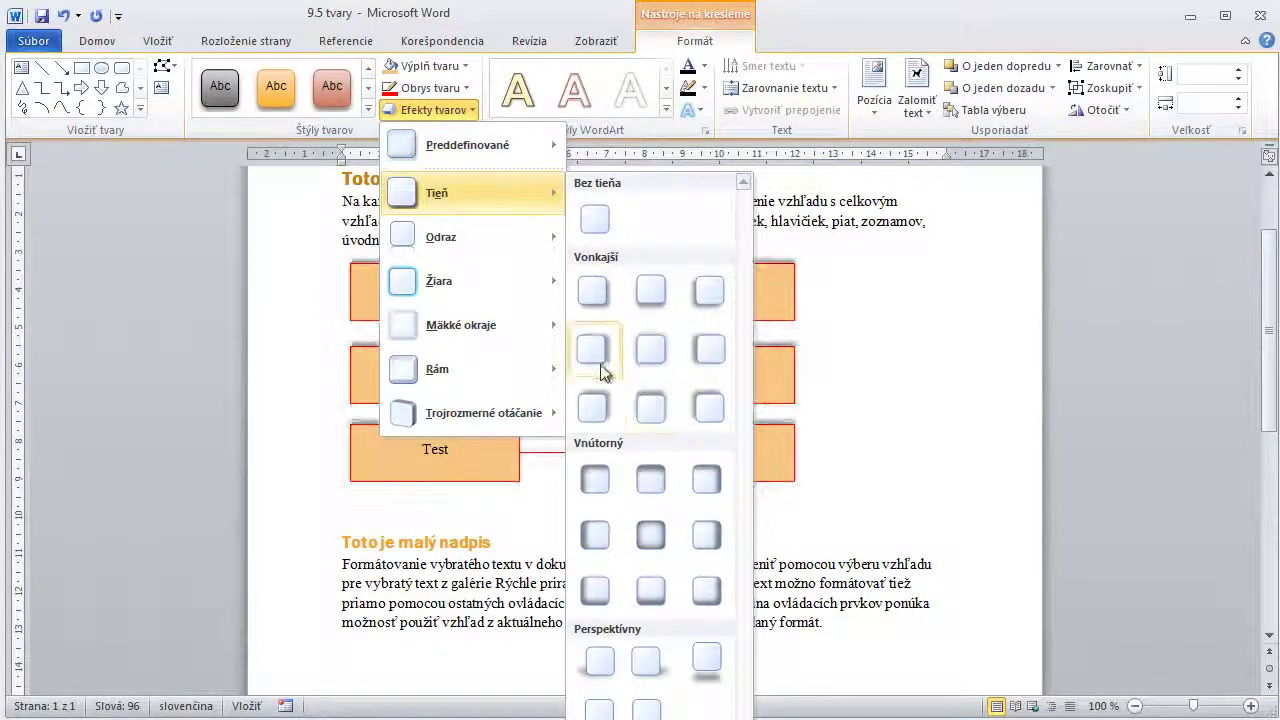
pyautogui.moveTo(478, 234)
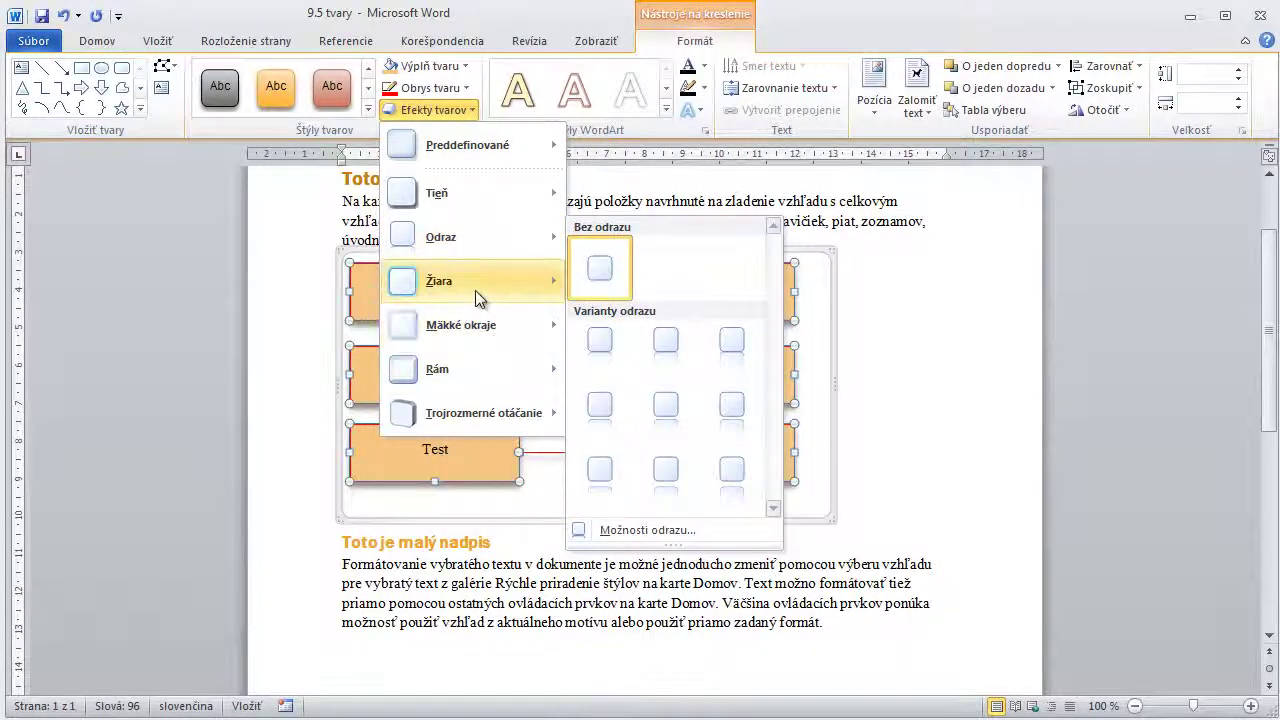
pyautogui.moveTo(475, 288)
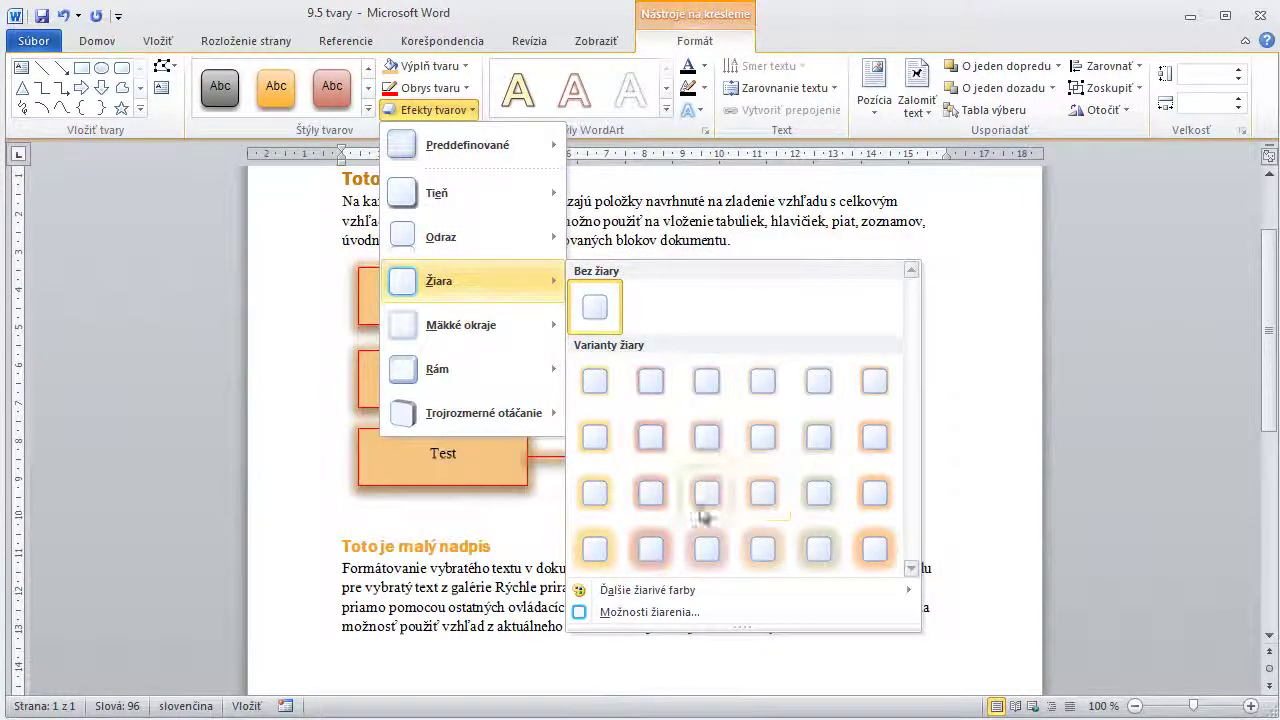
pyautogui.moveTo(494, 331)
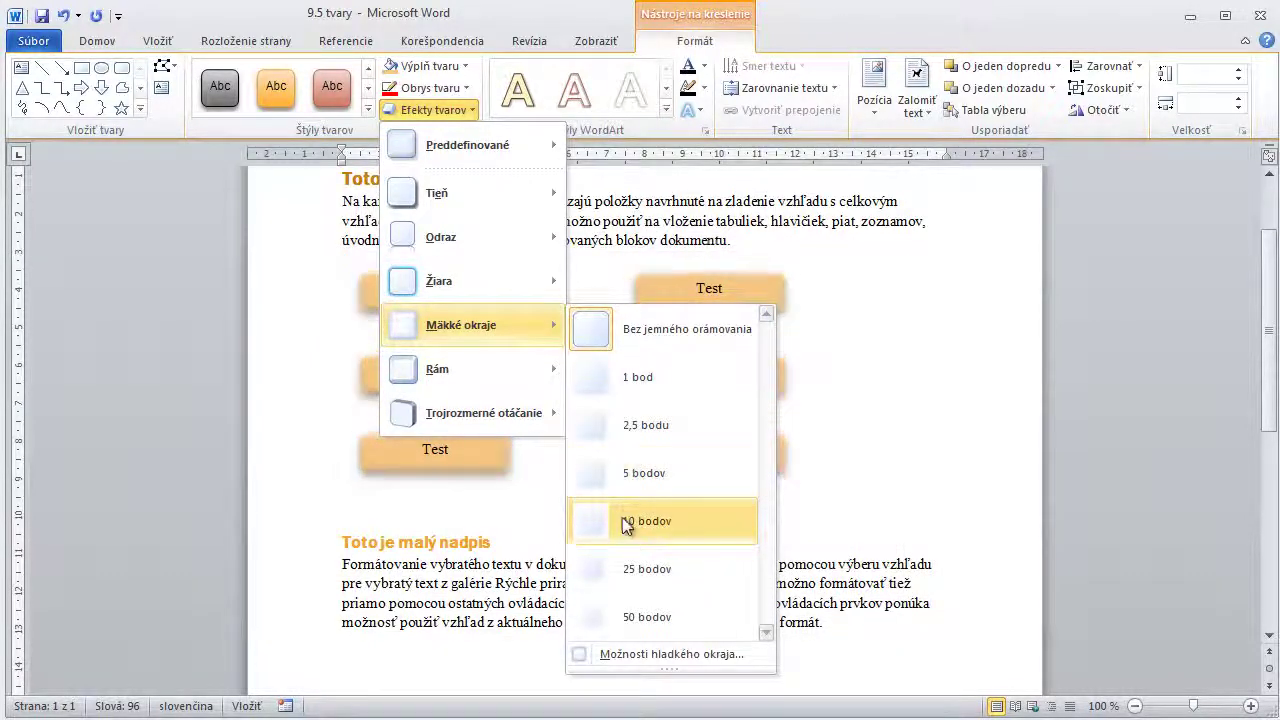
pyautogui.moveTo(482, 377)
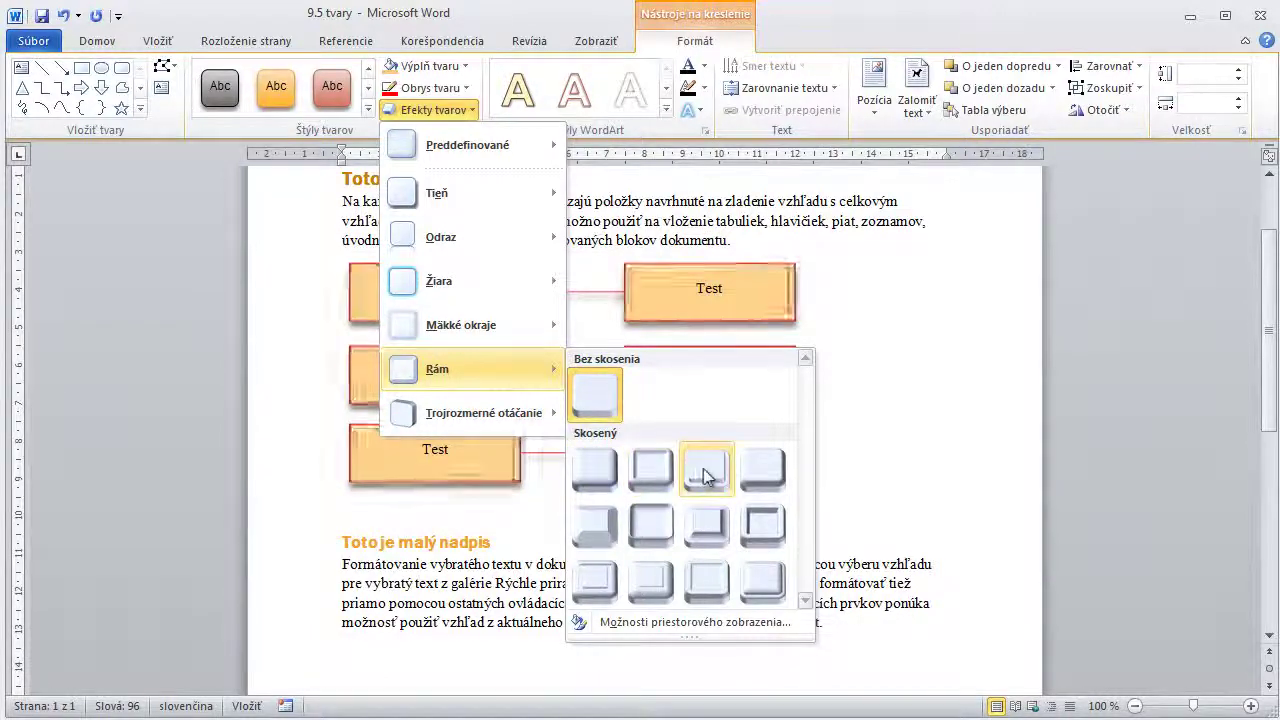
pyautogui.moveTo(476, 424)
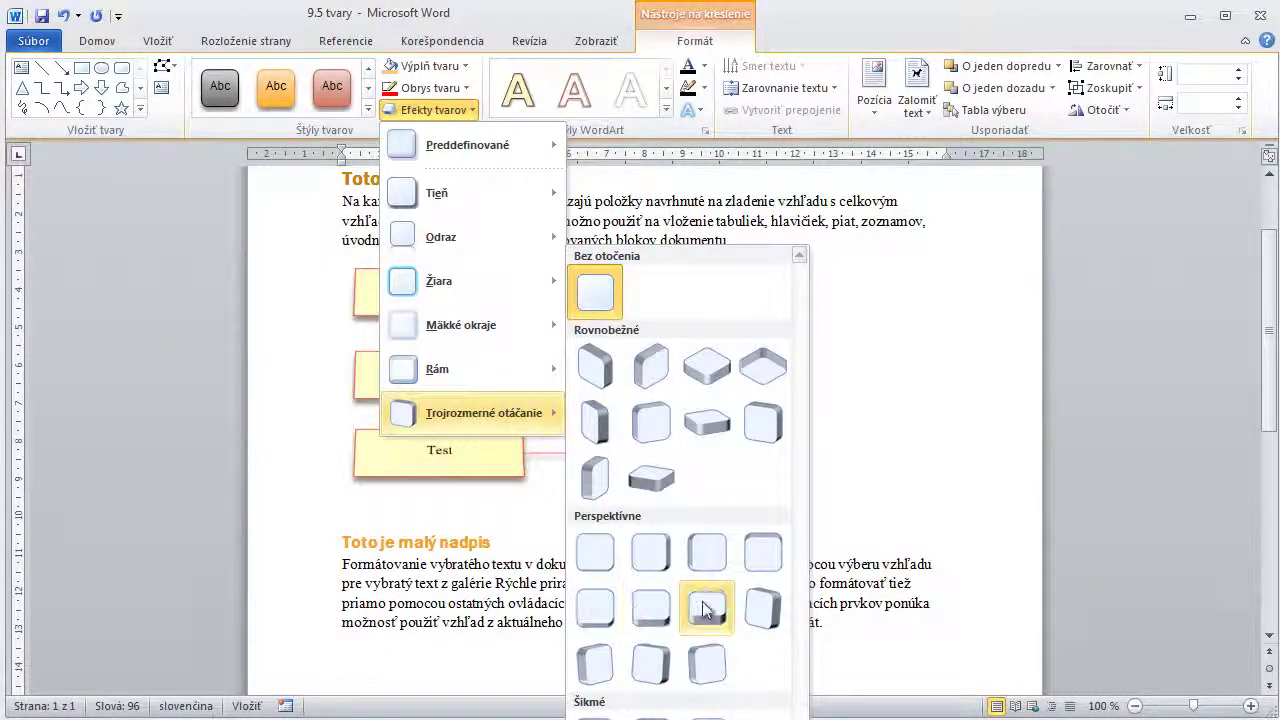
pyautogui.click(935, 362)
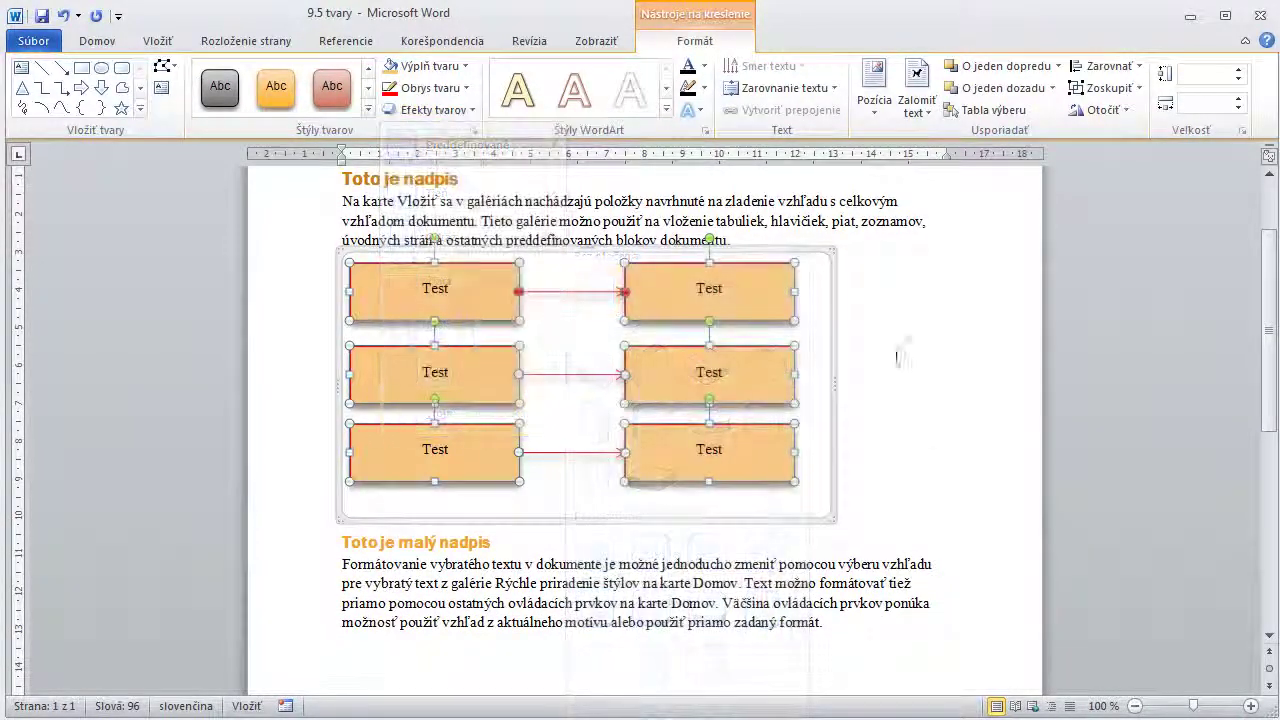
pyautogui.click(583, 583)
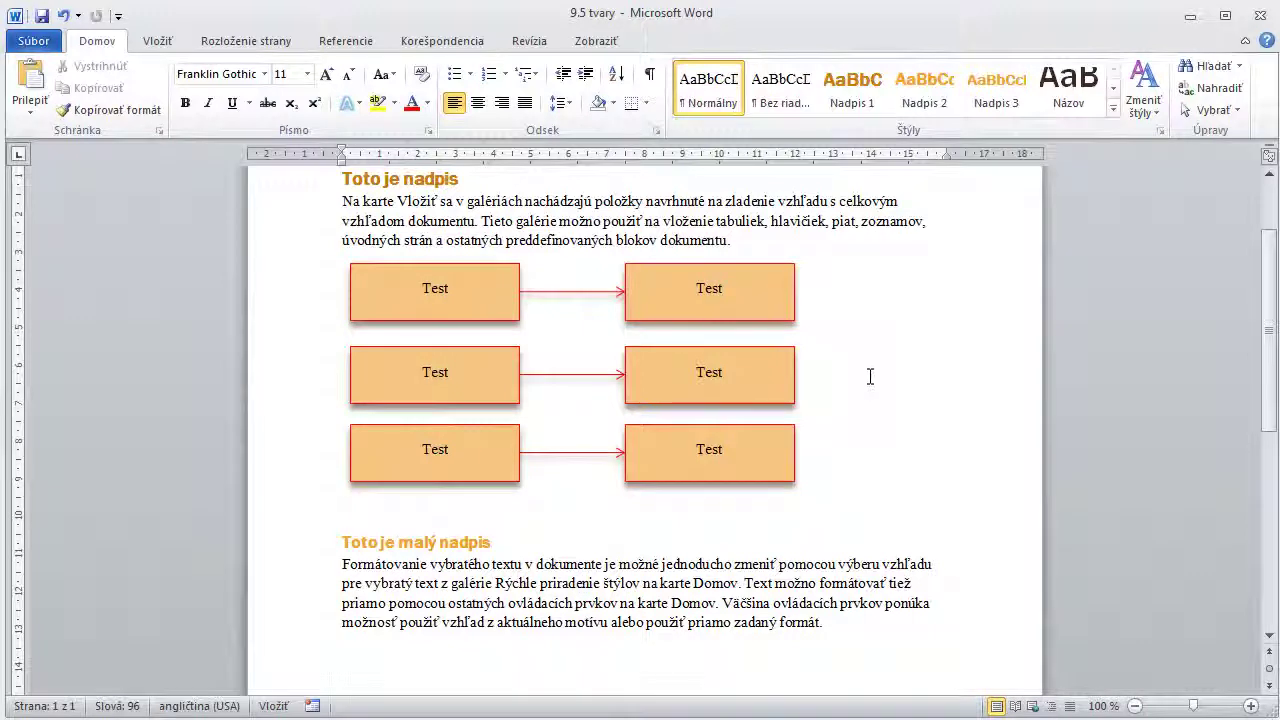